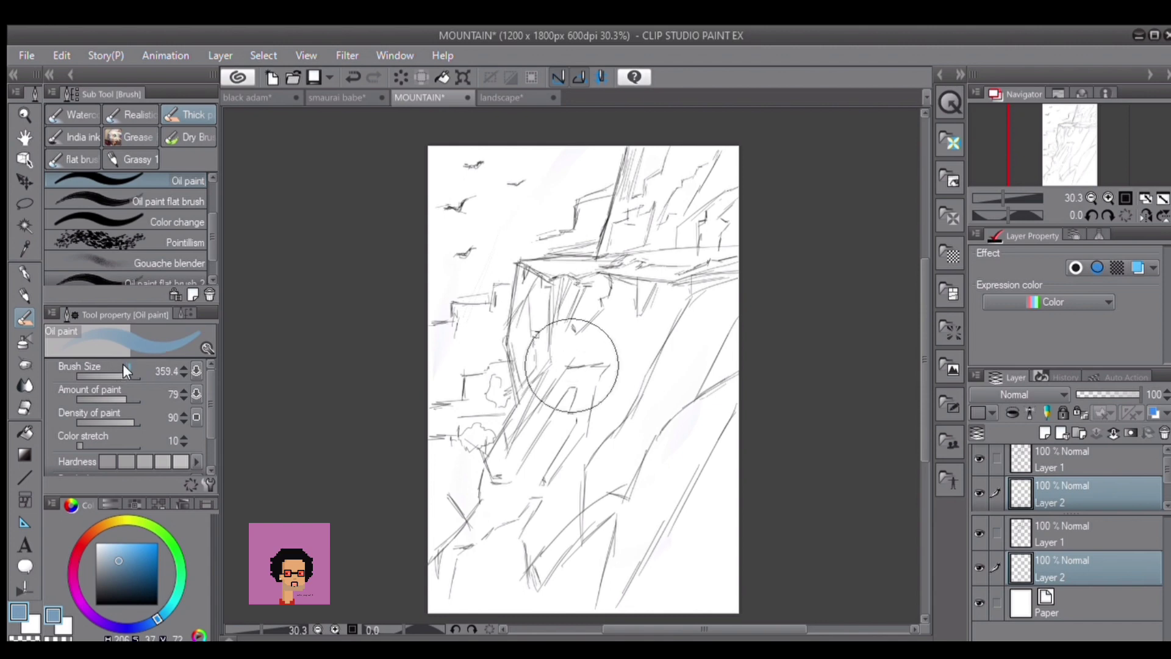
Cover the whole canvas on Layer 2 with a muted grey-blue, using the Oil paint brush at size 468.
mouse_move(510, 168)
mouse_down()
mouse_move(487, 192)
mouse_move(423, 209)
mouse_move(484, 130)
mouse_move(478, 172)
mouse_move(640, 136)
mouse_move(690, 198)
mouse_move(721, 128)
mouse_move(721, 413)
mouse_move(667, 153)
mouse_move(640, 238)
mouse_move(535, 199)
mouse_move(491, 366)
mouse_move(465, 202)
mouse_move(463, 379)
mouse_move(513, 433)
mouse_move(502, 293)
mouse_up()
key(ctrl+z)
click(114, 560)
mouse_move(452, 238)
mouse_down()
mouse_move(451, 426)
mouse_move(440, 435)
mouse_move(472, 388)
mouse_move(514, 436)
mouse_move(532, 315)
mouse_move(577, 416)
mouse_move(680, 415)
mouse_move(710, 348)
mouse_move(602, 465)
mouse_up()
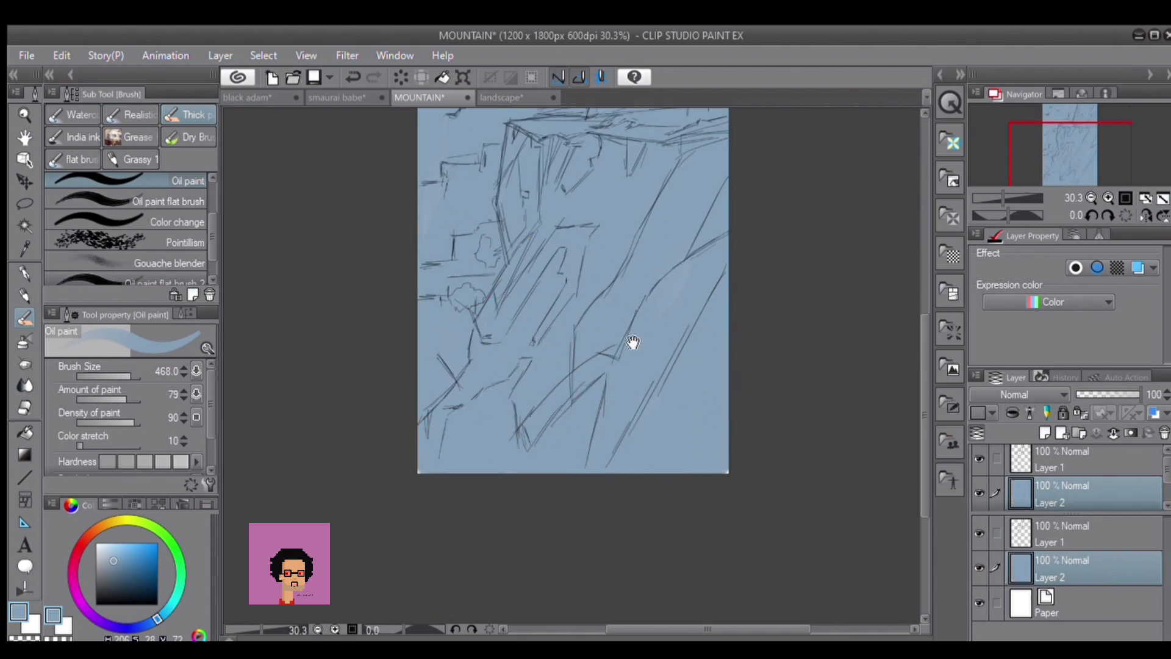
drag(632, 342, 635, 507)
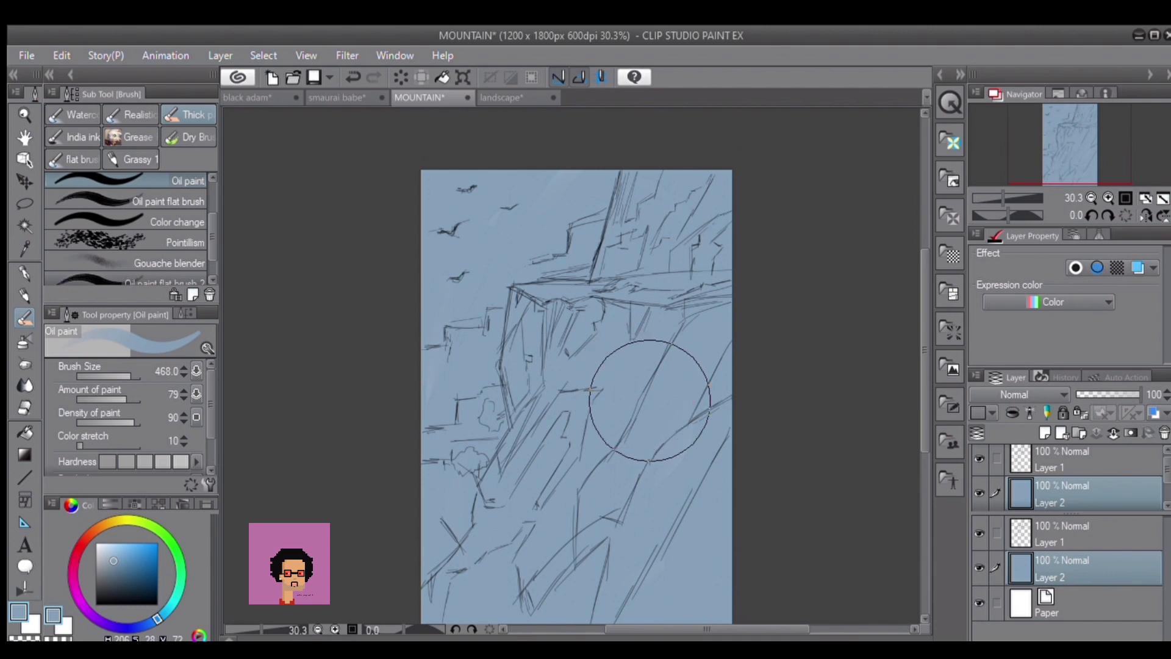
Add a new layer above the blue background and choose a dark orange-brown for the Oil paint brush at size 125.
click(1044, 432)
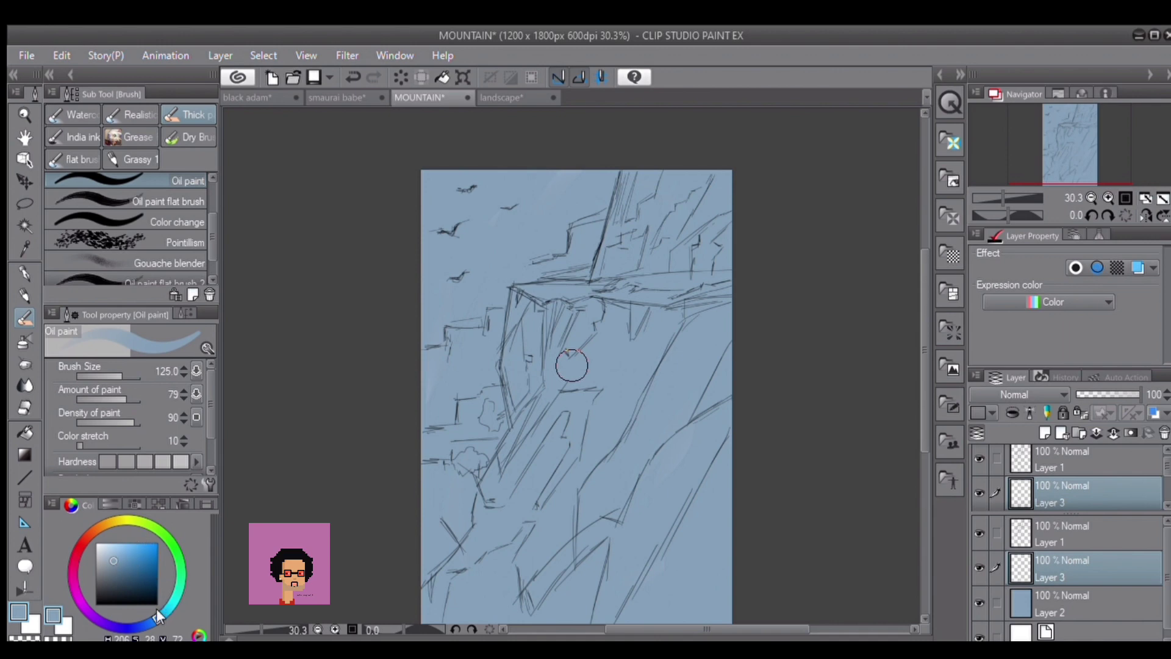
mouse_move(156, 609)
mouse_down()
mouse_move(97, 526)
mouse_move(86, 534)
mouse_up()
click(139, 567)
drag(131, 569, 141, 575)
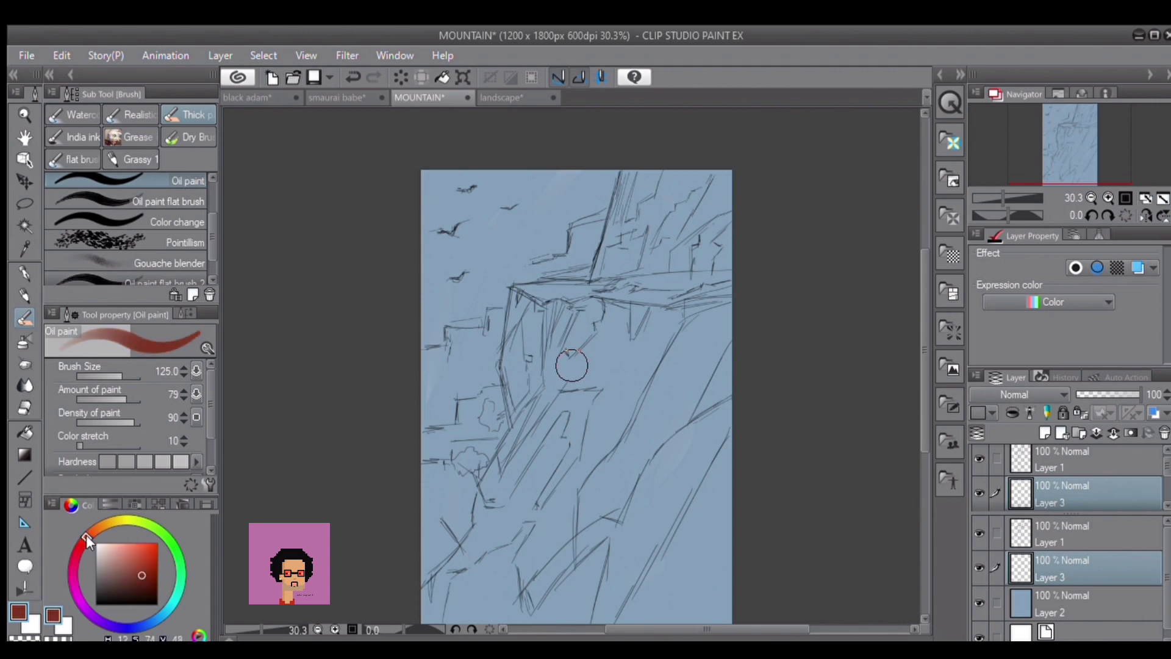
drag(87, 534, 92, 526)
click(137, 577)
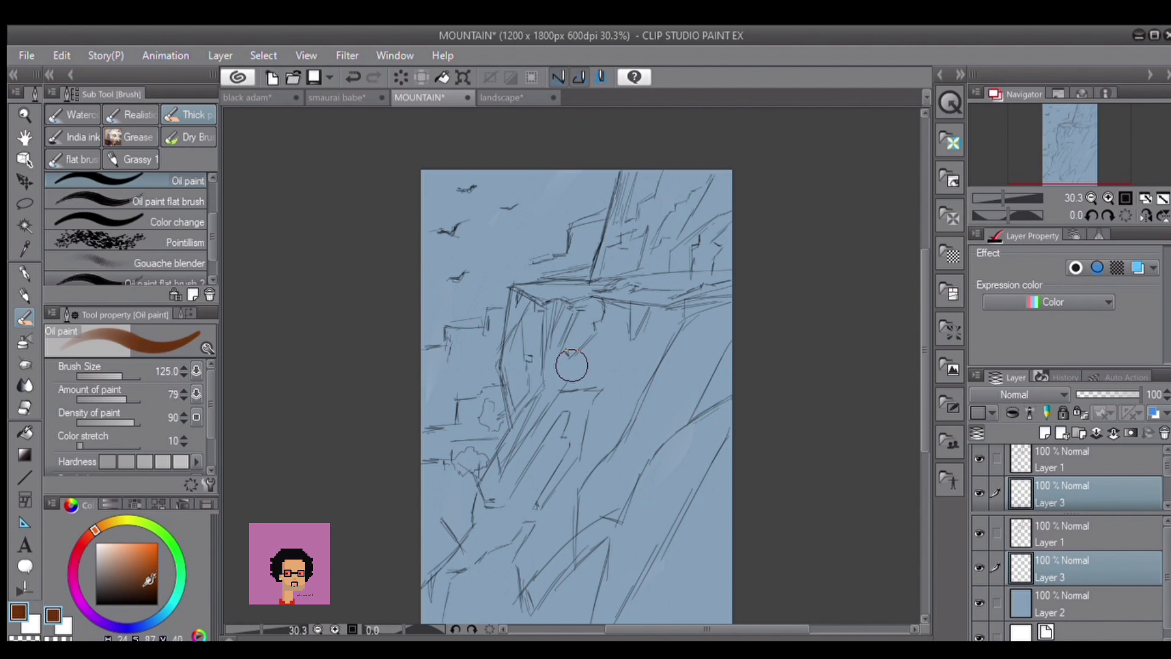
drag(552, 303, 549, 405)
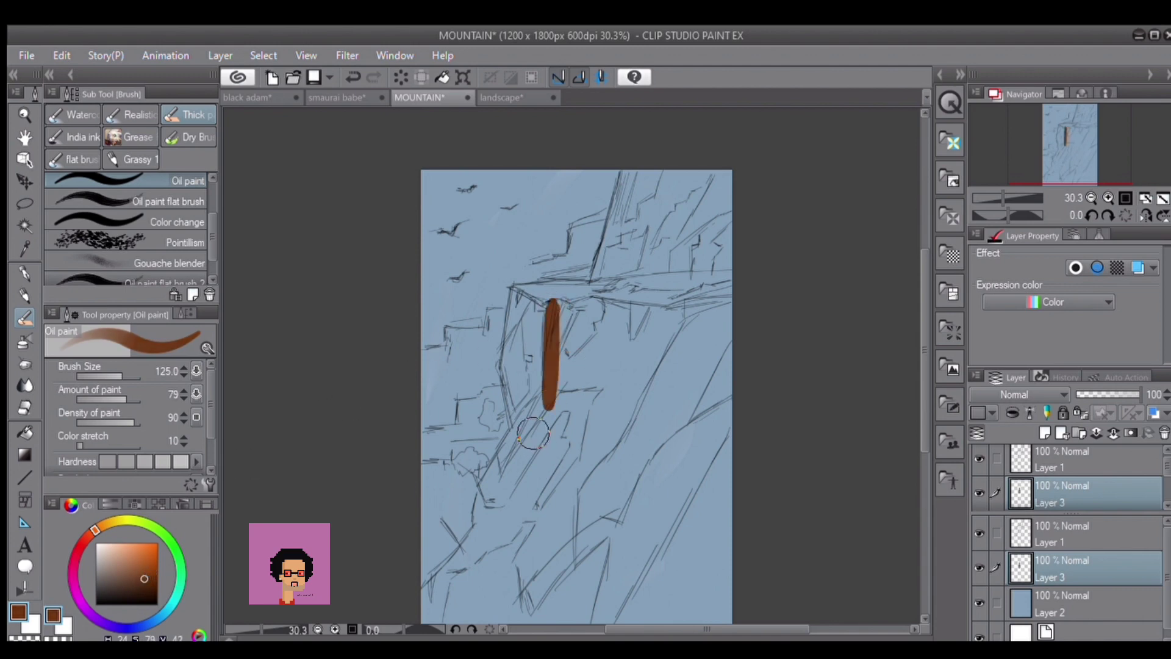
key(ctrl+z)
click(134, 576)
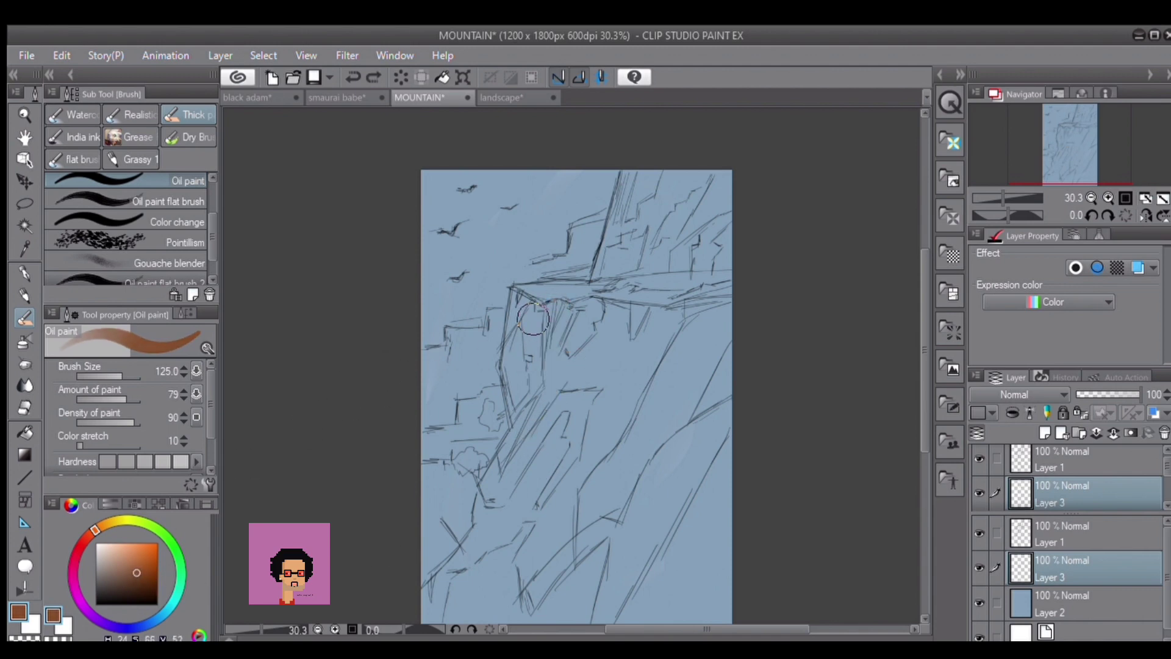
mouse_move(520, 304)
mouse_down()
mouse_move(530, 402)
mouse_move(509, 384)
mouse_move(510, 343)
mouse_up()
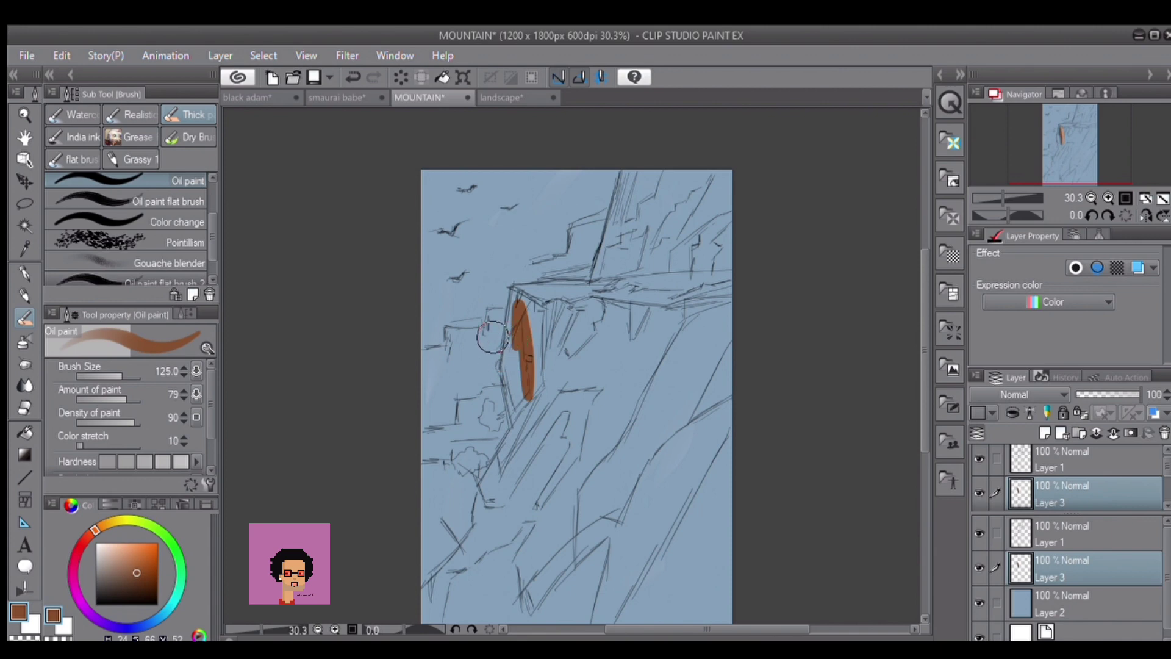
key(ctrl+z)
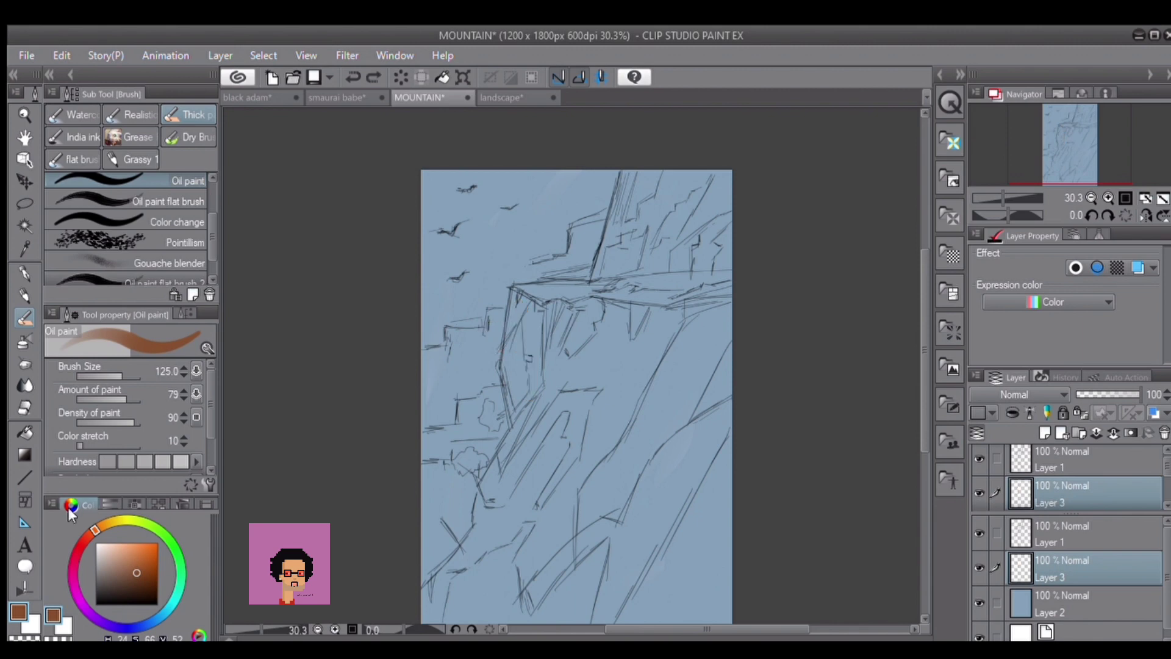
drag(128, 563, 122, 560)
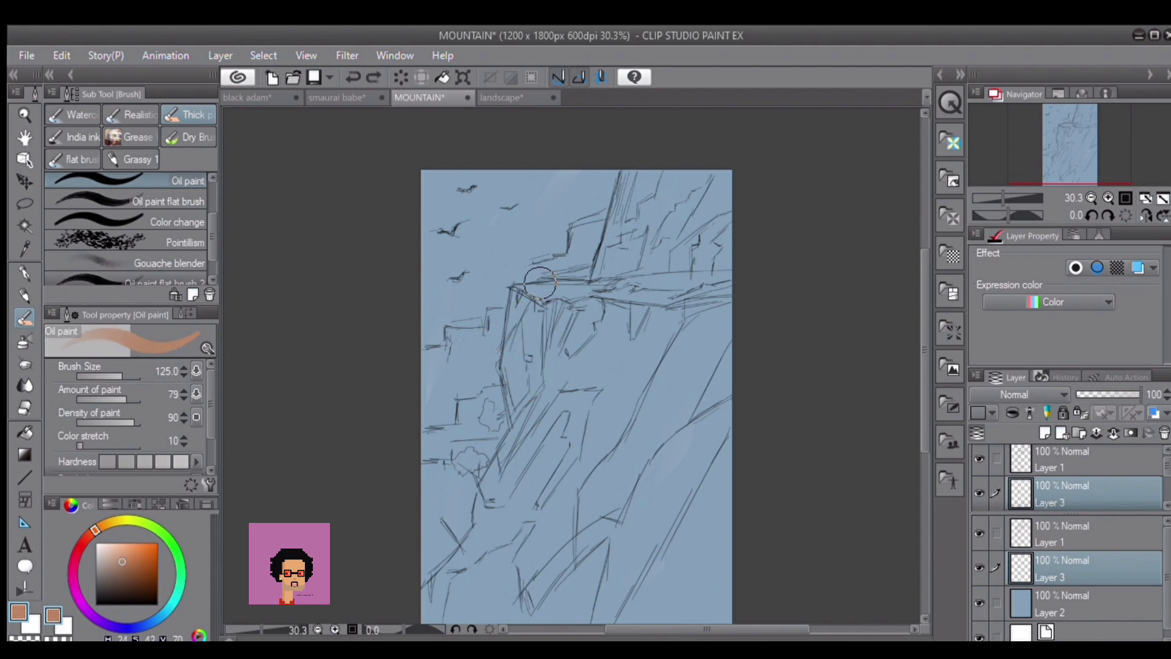
drag(515, 292, 514, 357)
Choose a muted mid-brown (hue 24, saturation 52, value 65) and block in the entire cliff down to the canvas's lower edge on Layer 3.
click(128, 564)
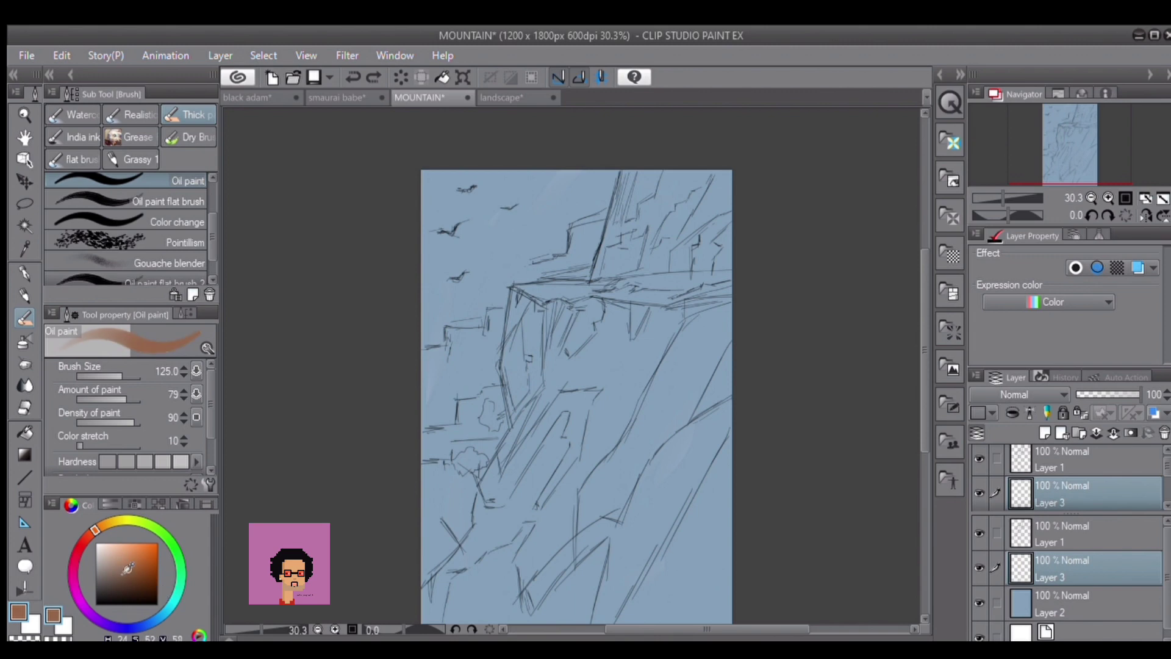
mouse_move(517, 299)
mouse_down()
mouse_move(530, 384)
mouse_move(512, 323)
mouse_move(527, 299)
mouse_move(594, 282)
mouse_move(618, 166)
mouse_move(607, 280)
mouse_move(632, 183)
mouse_move(613, 293)
mouse_move(647, 171)
mouse_move(724, 167)
mouse_move(705, 323)
mouse_move(696, 223)
mouse_move(698, 348)
mouse_move(671, 174)
mouse_move(662, 342)
mouse_move(638, 183)
mouse_move(617, 308)
mouse_move(570, 305)
mouse_move(539, 338)
mouse_move(519, 284)
mouse_move(510, 390)
mouse_move(539, 444)
mouse_move(545, 302)
mouse_move(610, 342)
mouse_move(640, 414)
mouse_move(676, 299)
mouse_move(726, 253)
mouse_up()
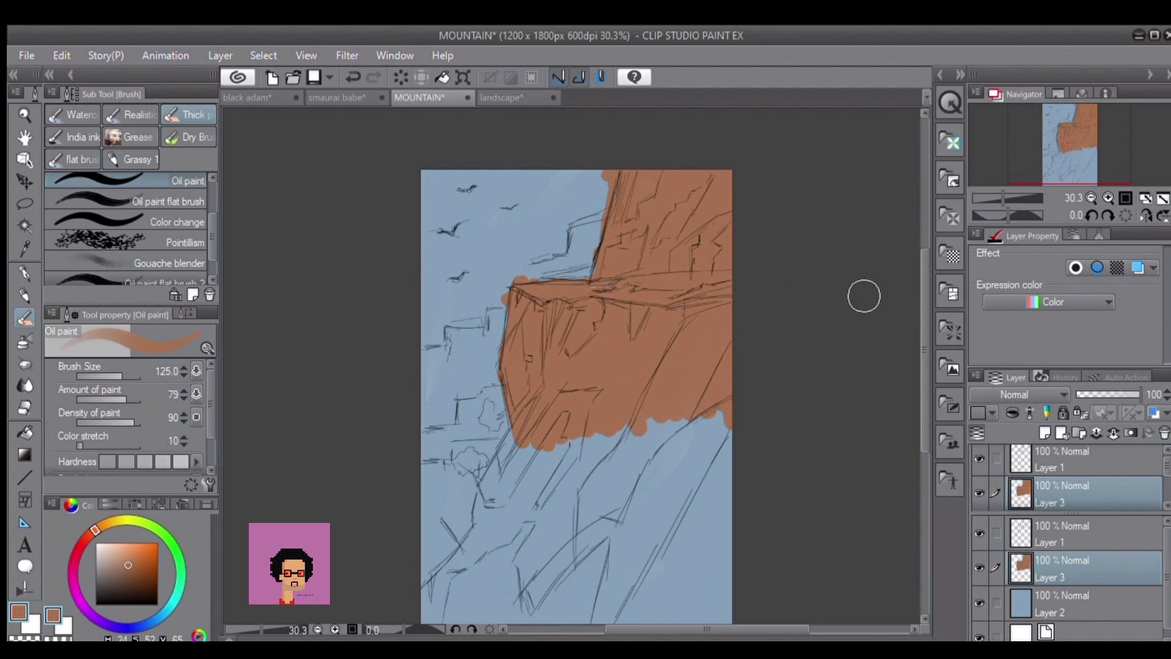
scroll(866, 353, down, 3)
mouse_move(705, 319)
mouse_down()
mouse_move(722, 500)
mouse_move(728, 475)
mouse_move(705, 388)
mouse_move(707, 507)
mouse_move(675, 331)
mouse_move(663, 336)
mouse_move(654, 435)
mouse_move(644, 325)
mouse_move(634, 419)
mouse_move(614, 333)
mouse_move(604, 336)
mouse_move(611, 507)
mouse_move(564, 342)
mouse_move(549, 345)
mouse_move(539, 427)
mouse_move(525, 378)
mouse_move(512, 500)
mouse_move(503, 373)
mouse_move(486, 462)
mouse_move(483, 446)
mouse_move(490, 409)
mouse_move(514, 477)
mouse_move(497, 450)
mouse_move(436, 516)
mouse_move(436, 501)
mouse_move(442, 567)
mouse_move(427, 519)
mouse_move(465, 561)
mouse_move(454, 468)
mouse_move(479, 501)
mouse_move(482, 473)
mouse_move(509, 486)
mouse_move(465, 485)
mouse_move(554, 553)
mouse_move(562, 486)
mouse_move(638, 541)
mouse_move(671, 501)
mouse_move(715, 513)
mouse_move(653, 568)
mouse_up()
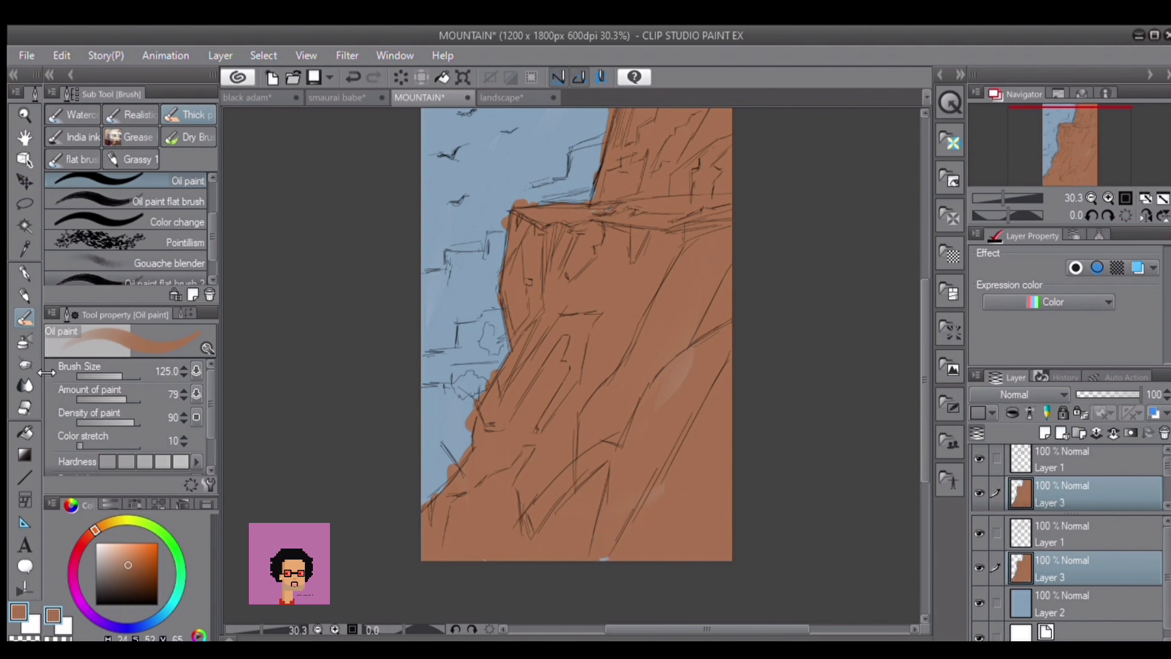
Erase the brown overspill around the upper wall, the ledge corner and the upper cliff face with the Soft eraser.
click(24, 407)
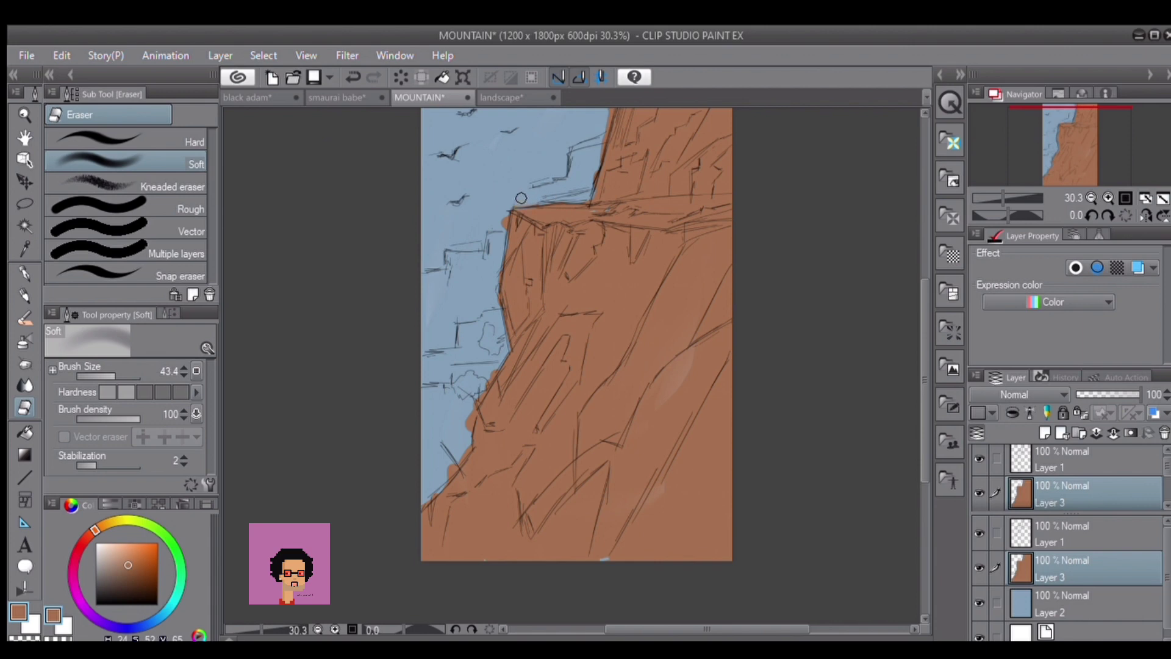
drag(586, 241, 592, 395)
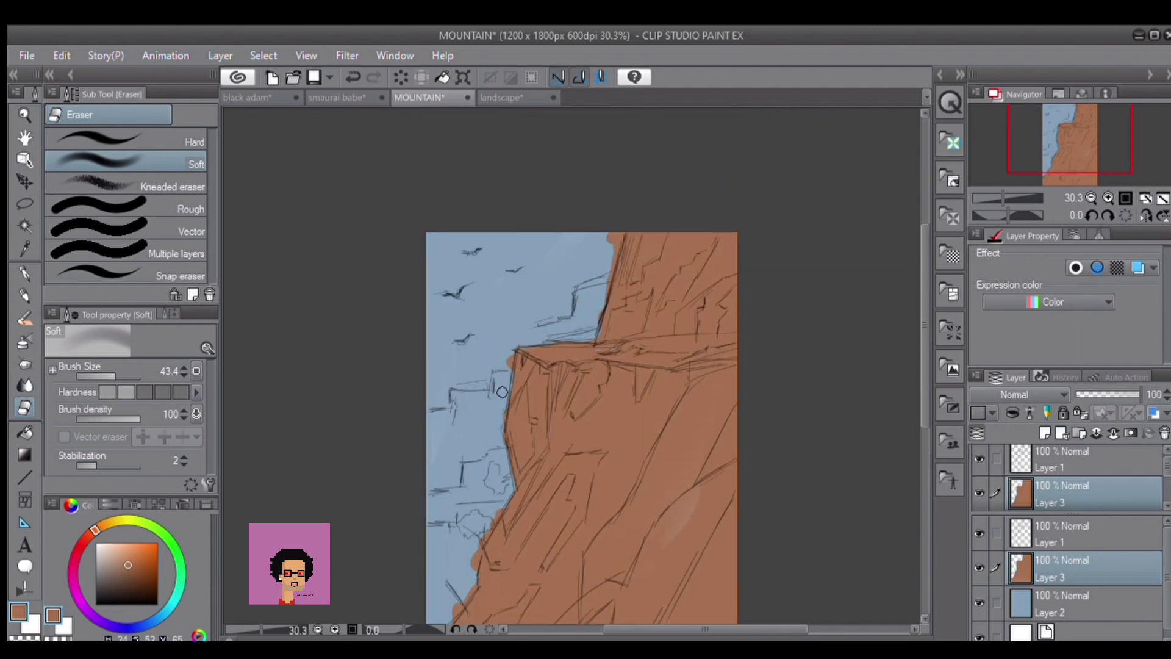
scroll(588, 444, up, 3)
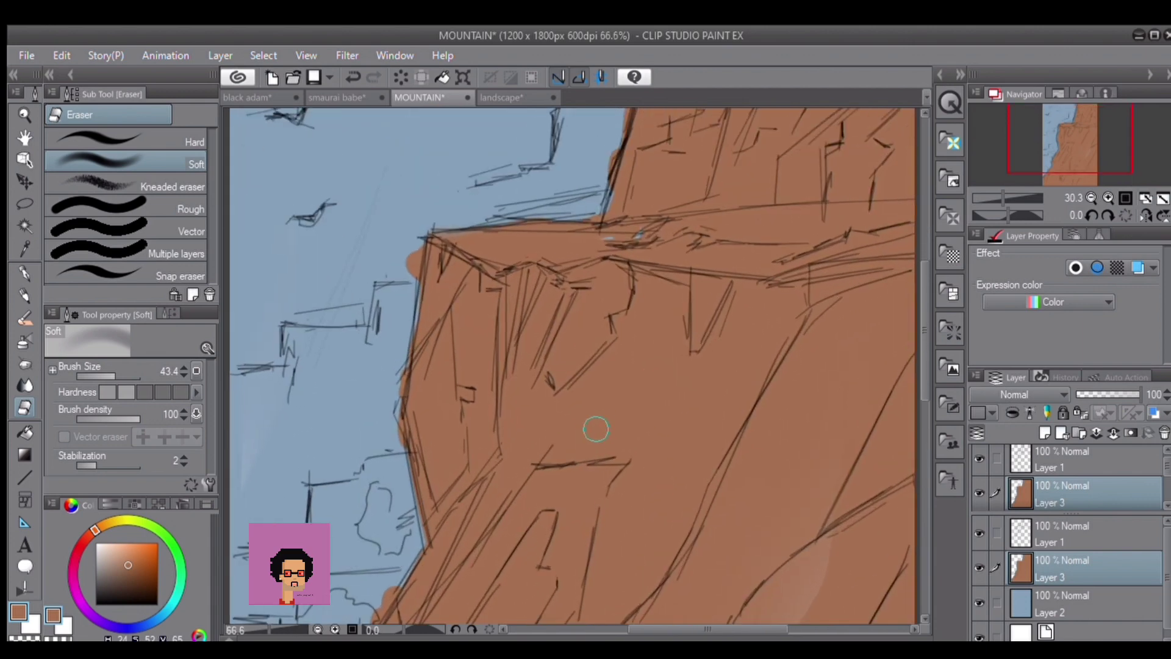
scroll(596, 426, up, 6)
mouse_move(635, 265)
mouse_down()
mouse_move(643, 282)
mouse_move(665, 230)
mouse_move(613, 450)
mouse_move(648, 264)
mouse_up()
drag(479, 330, 477, 381)
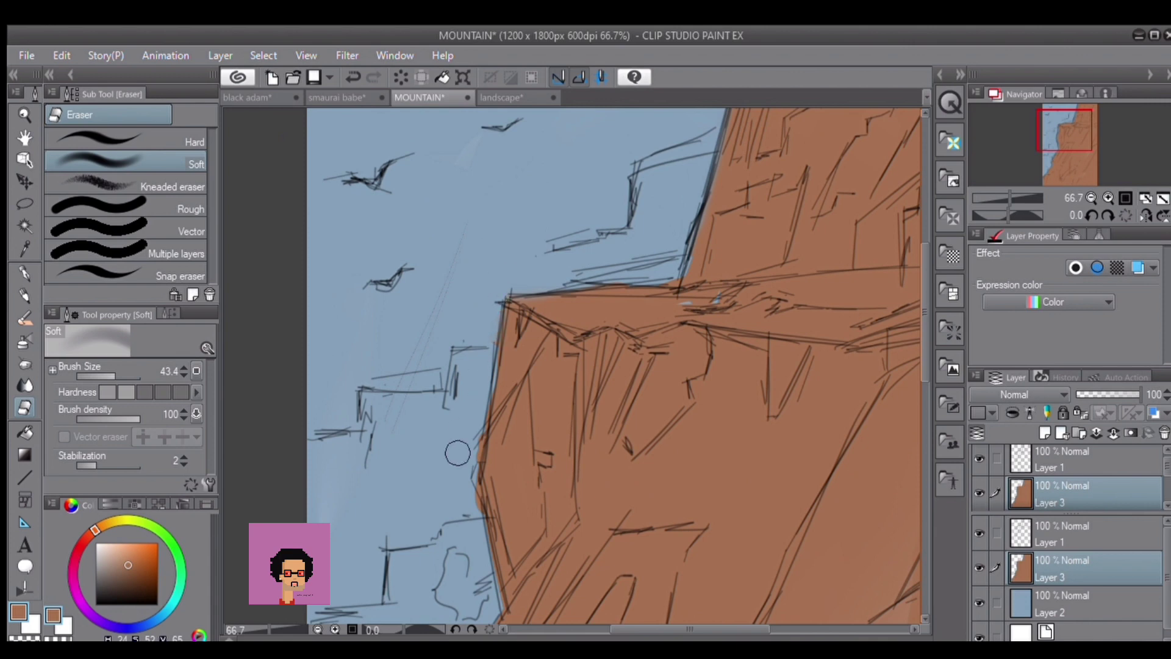
Erase the brown overspill along the lower cliff face and the slope beside the small trees.
drag(464, 427, 480, 305)
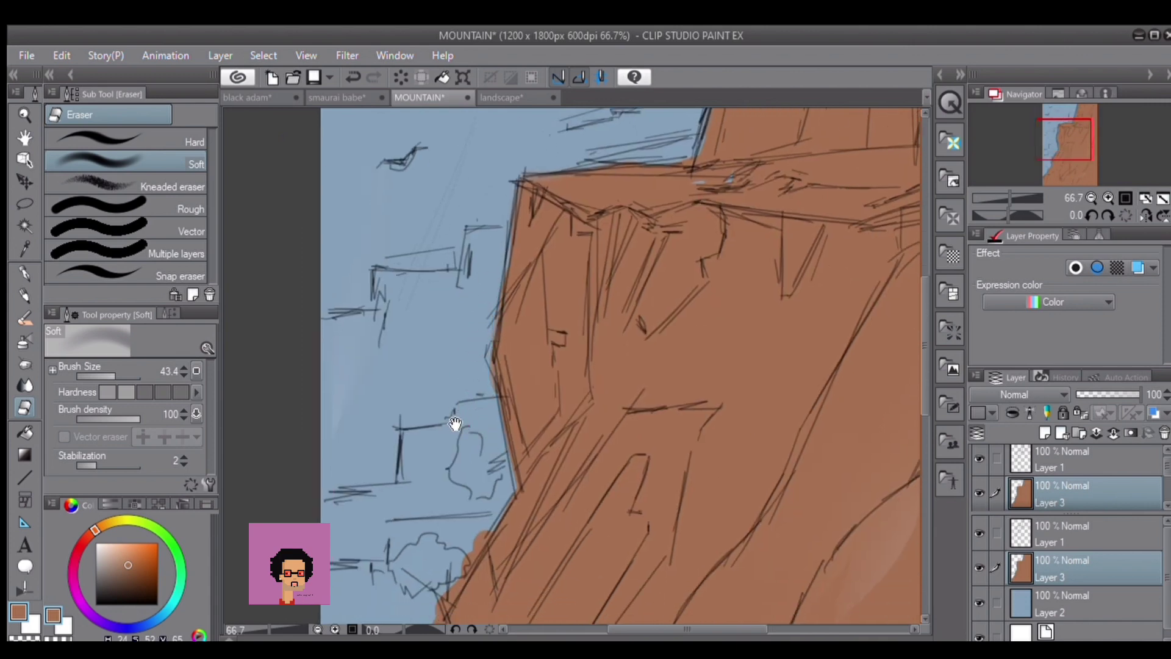
drag(455, 424, 505, 261)
drag(473, 455, 470, 509)
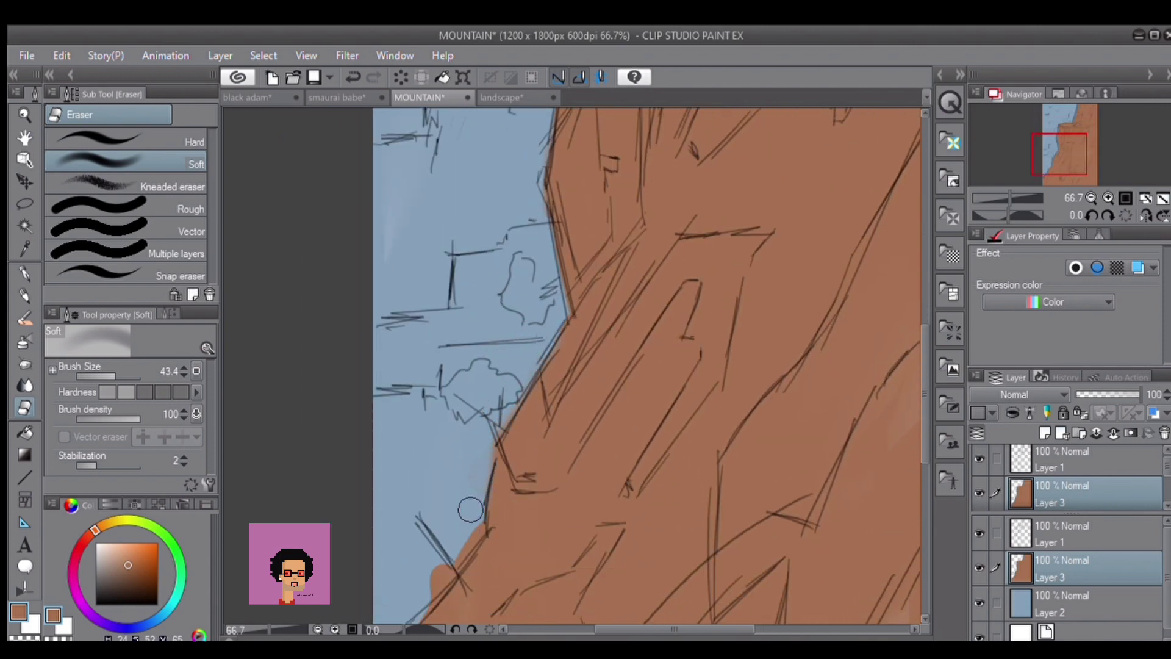
mouse_move(440, 555)
mouse_down()
mouse_move(502, 384)
mouse_move(532, 360)
mouse_move(443, 471)
mouse_move(462, 447)
mouse_up()
drag(592, 194, 578, 442)
drag(573, 309, 575, 452)
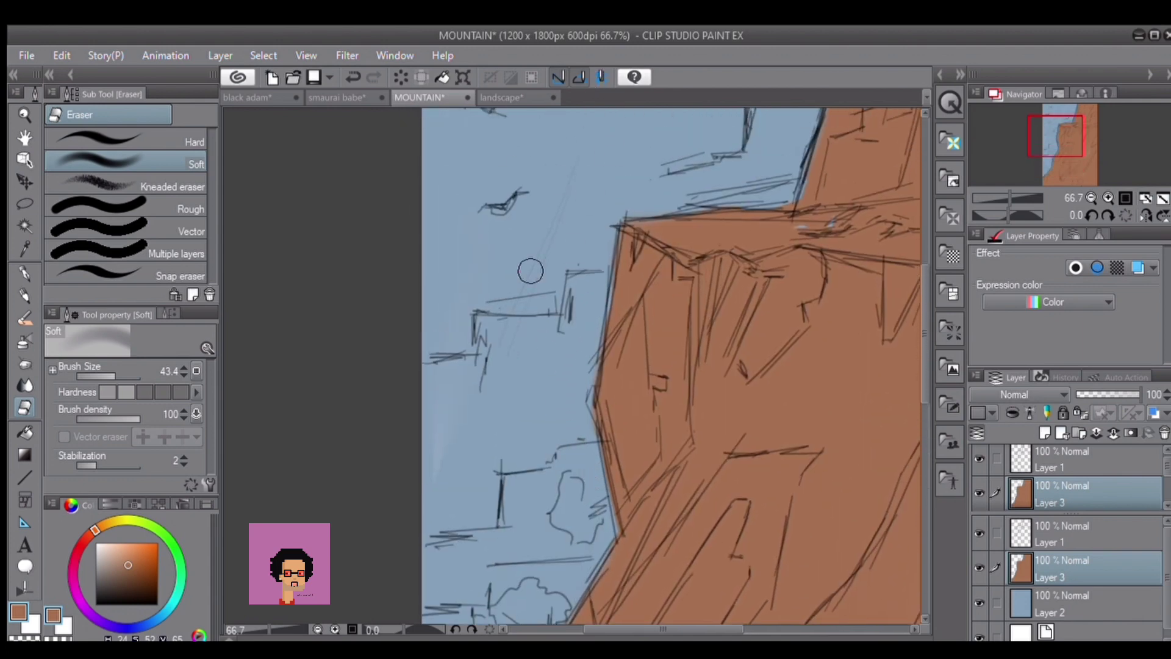
Refine the cliff's outline below the ledge corner with the Oil paint brush at size 49.6, trimming the excess with transparent colour.
click(24, 318)
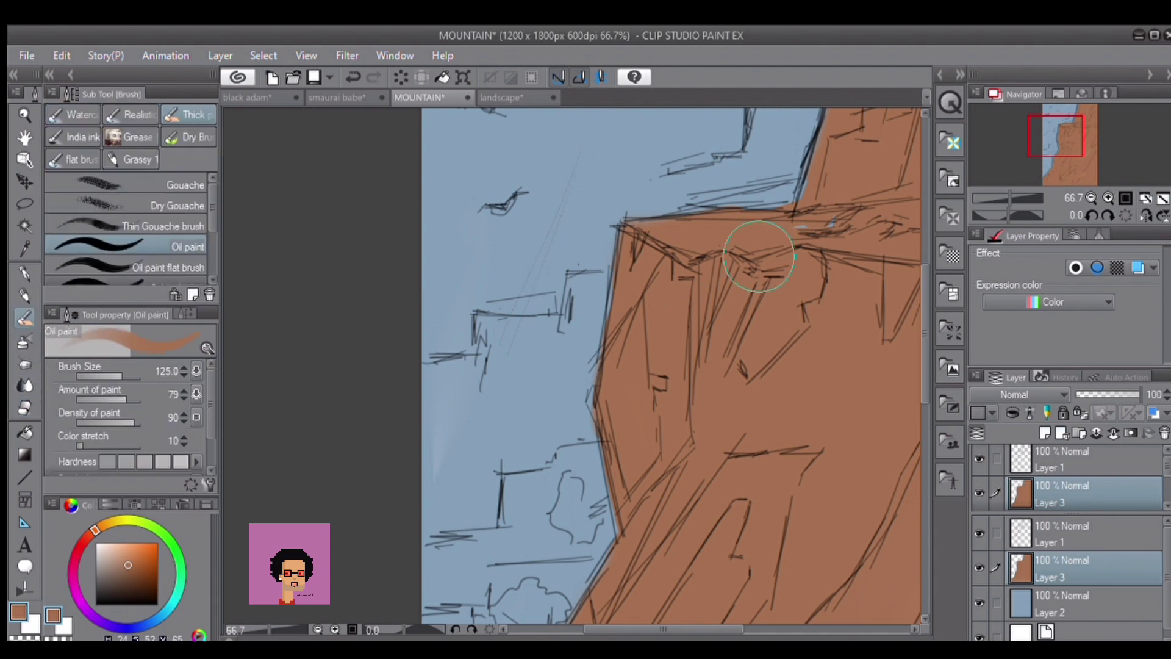
drag(122, 371, 109, 366)
drag(622, 227, 601, 346)
key(c)
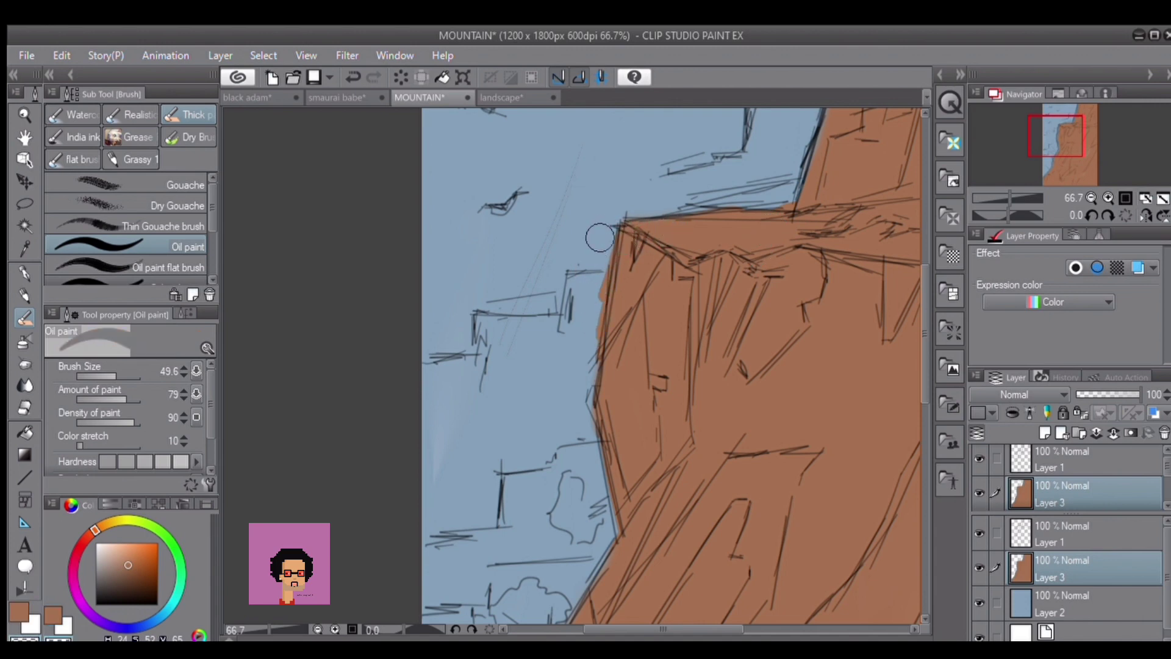
mouse_move(601, 238)
mouse_down()
mouse_move(588, 327)
mouse_move(608, 248)
mouse_move(584, 399)
mouse_up()
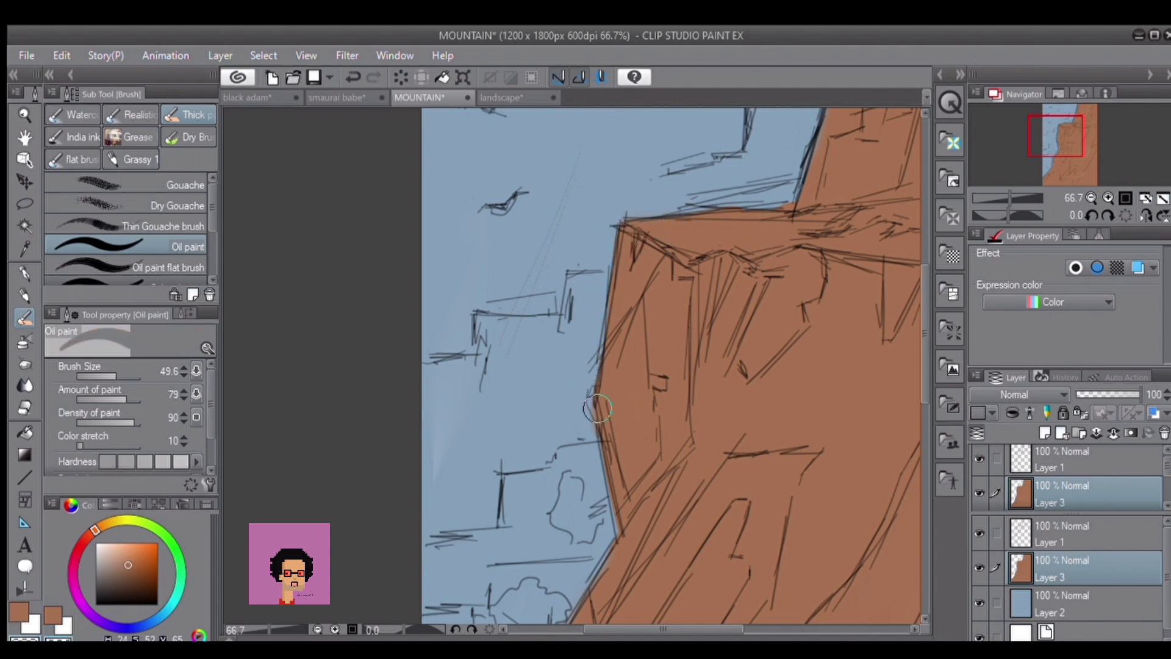
drag(677, 362, 485, 521)
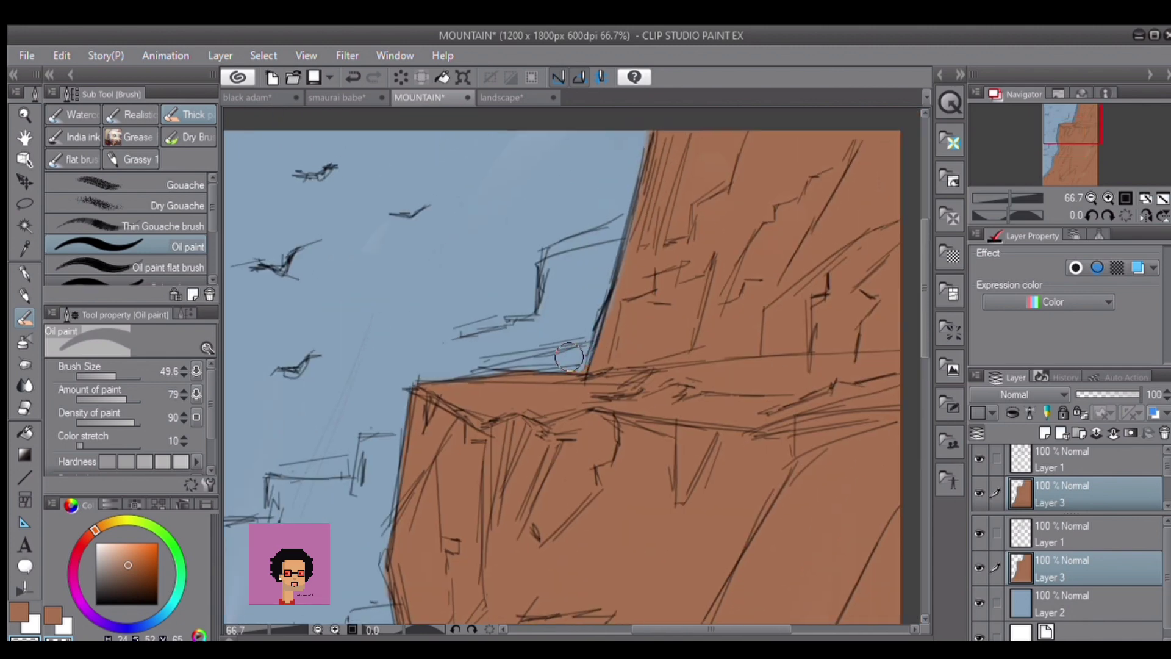
alt+click(652, 221)
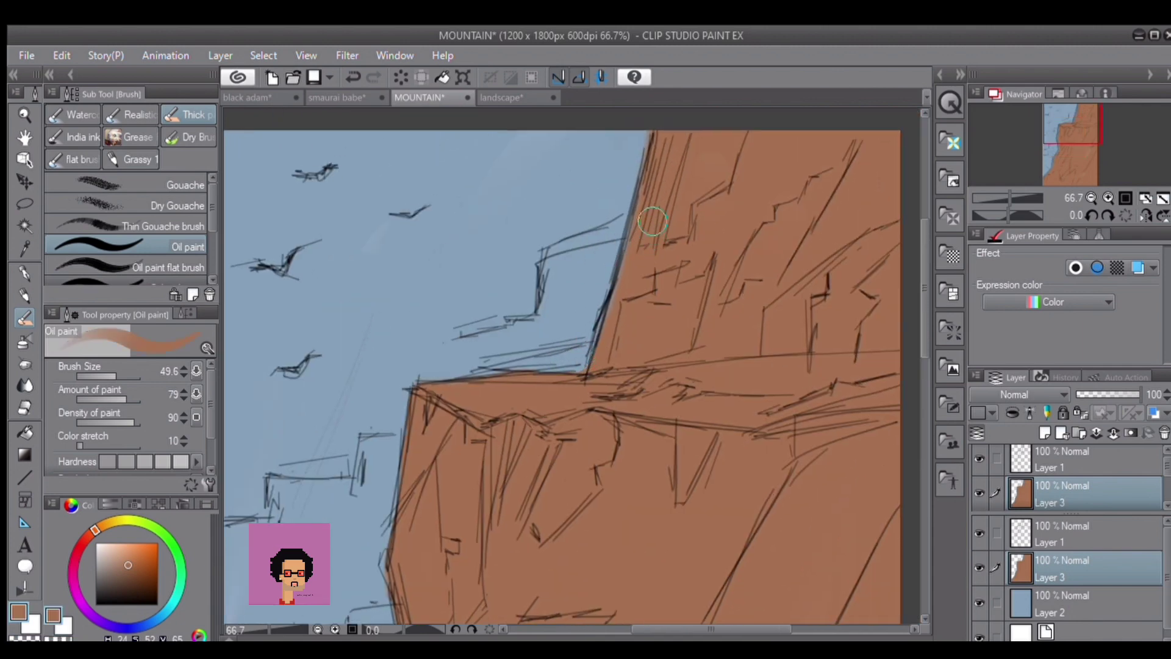
scroll(660, 309, down, 4)
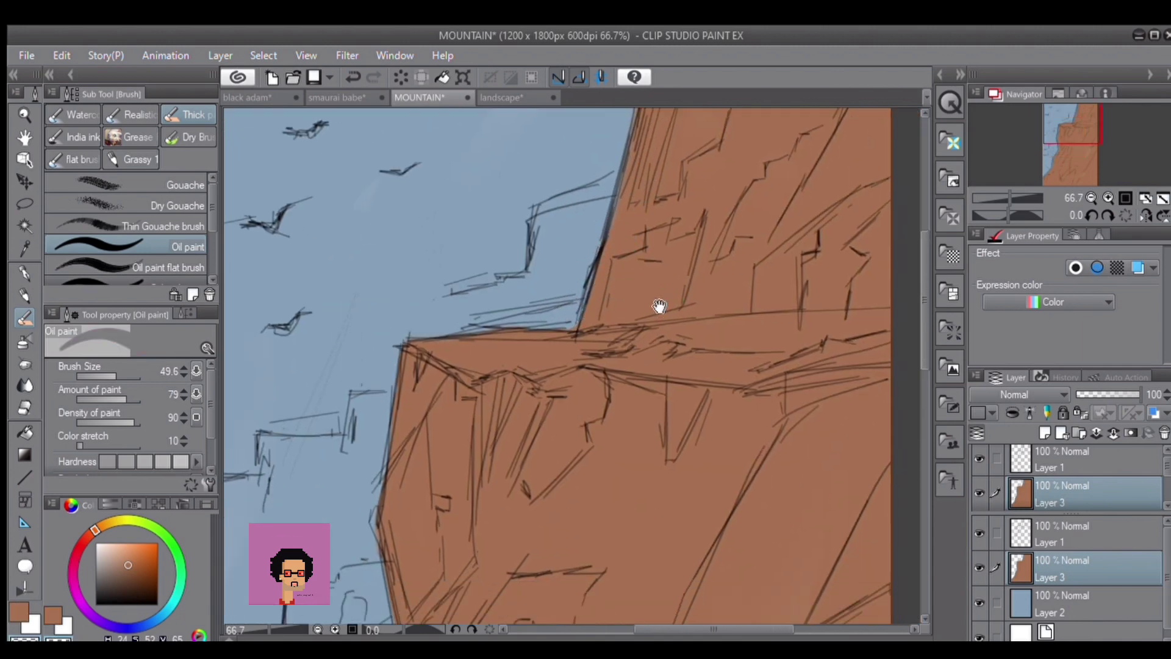
Add a new layer above the cliff base and paint dark brown shadows (hue 24, saturation 65, value 40) across the upper rock wall.
click(1044, 433)
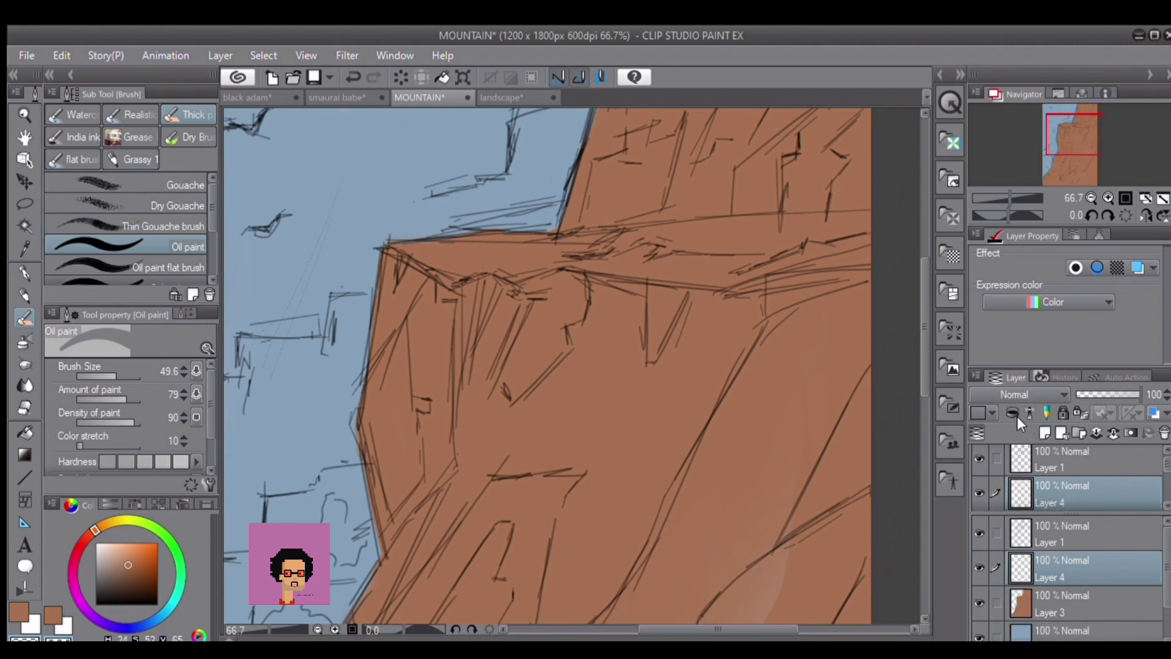
drag(127, 566, 135, 578)
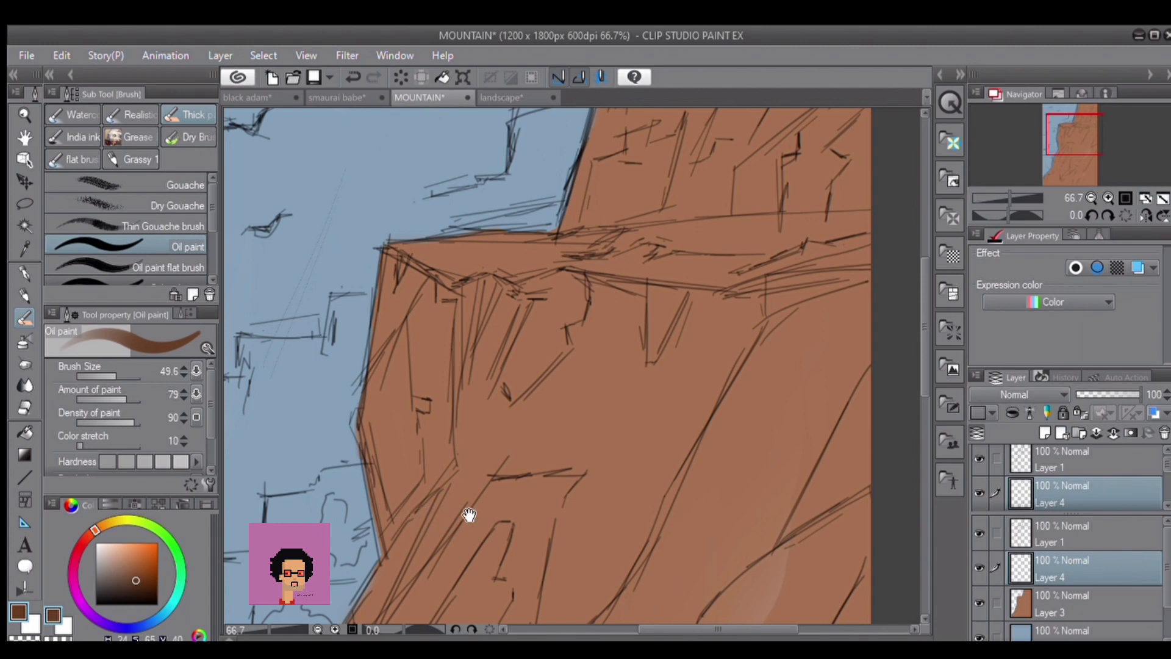
mouse_move(594, 478)
mouse_down()
mouse_move(467, 488)
mouse_move(483, 543)
mouse_move(474, 595)
mouse_up()
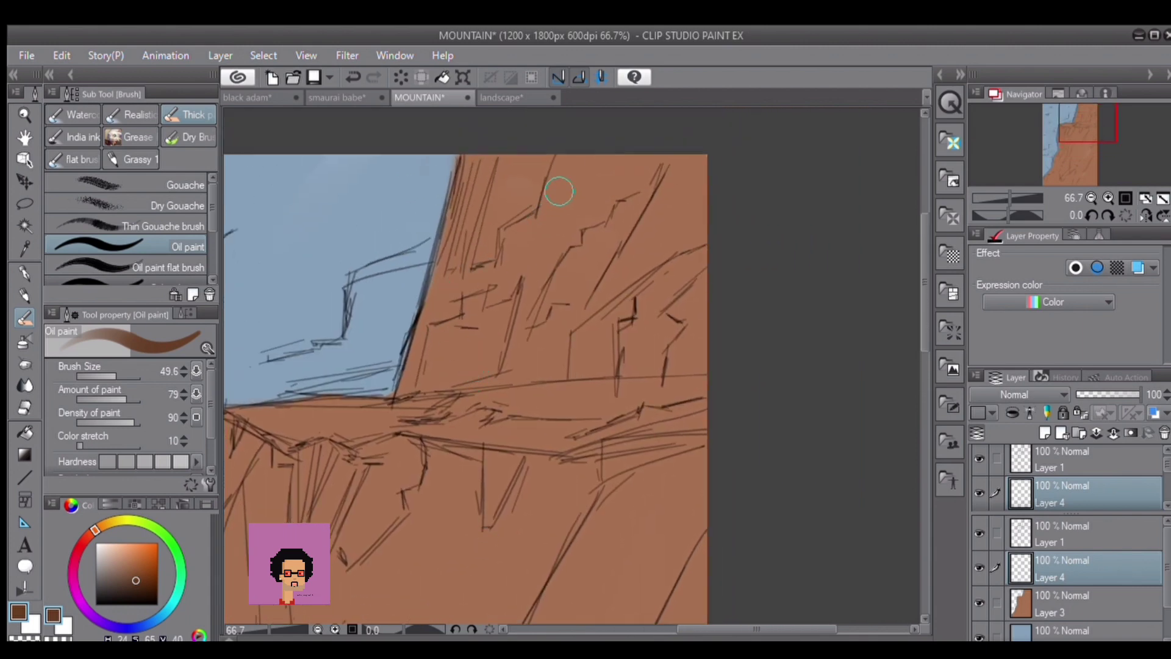
drag(562, 158, 537, 227)
mouse_move(556, 159)
mouse_down()
mouse_move(682, 154)
mouse_move(688, 221)
mouse_move(700, 170)
mouse_move(676, 234)
mouse_move(688, 202)
mouse_move(693, 258)
mouse_move(669, 263)
mouse_move(663, 279)
mouse_move(661, 181)
mouse_move(649, 270)
mouse_move(592, 231)
mouse_move(631, 192)
mouse_move(639, 242)
mouse_move(639, 185)
mouse_move(621, 307)
mouse_move(597, 225)
mouse_up()
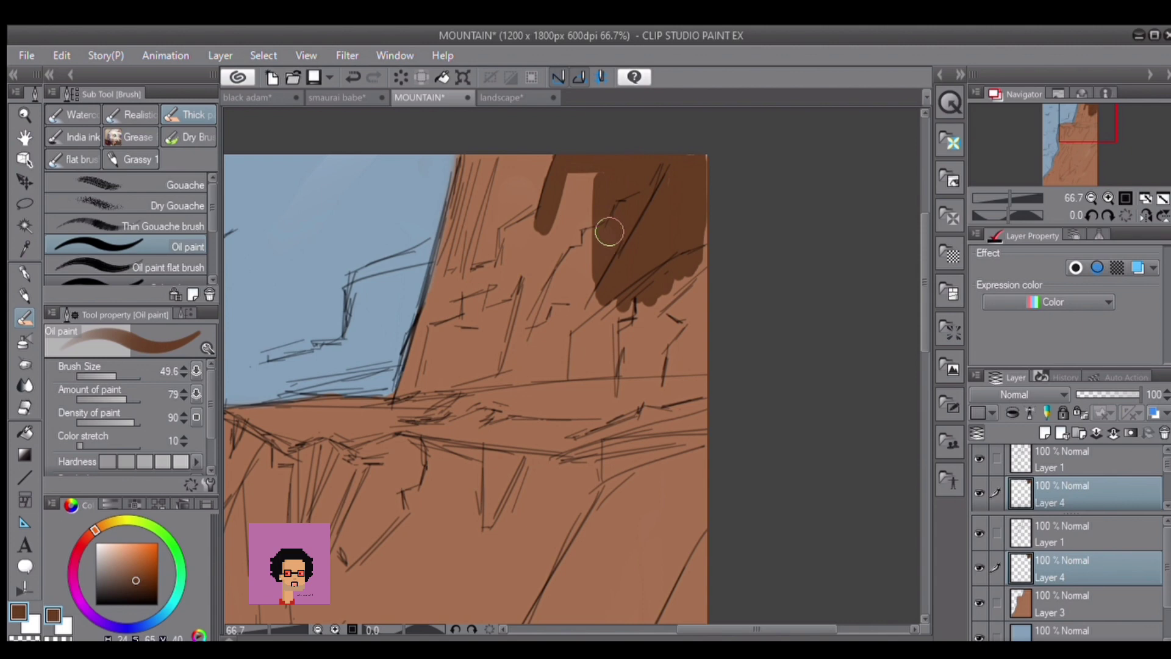
mouse_move(552, 217)
mouse_down()
mouse_move(526, 214)
mouse_move(510, 268)
mouse_move(506, 257)
mouse_move(461, 290)
mouse_move(502, 296)
mouse_move(531, 229)
mouse_move(535, 280)
mouse_move(573, 213)
mouse_move(554, 196)
mouse_move(609, 191)
mouse_up()
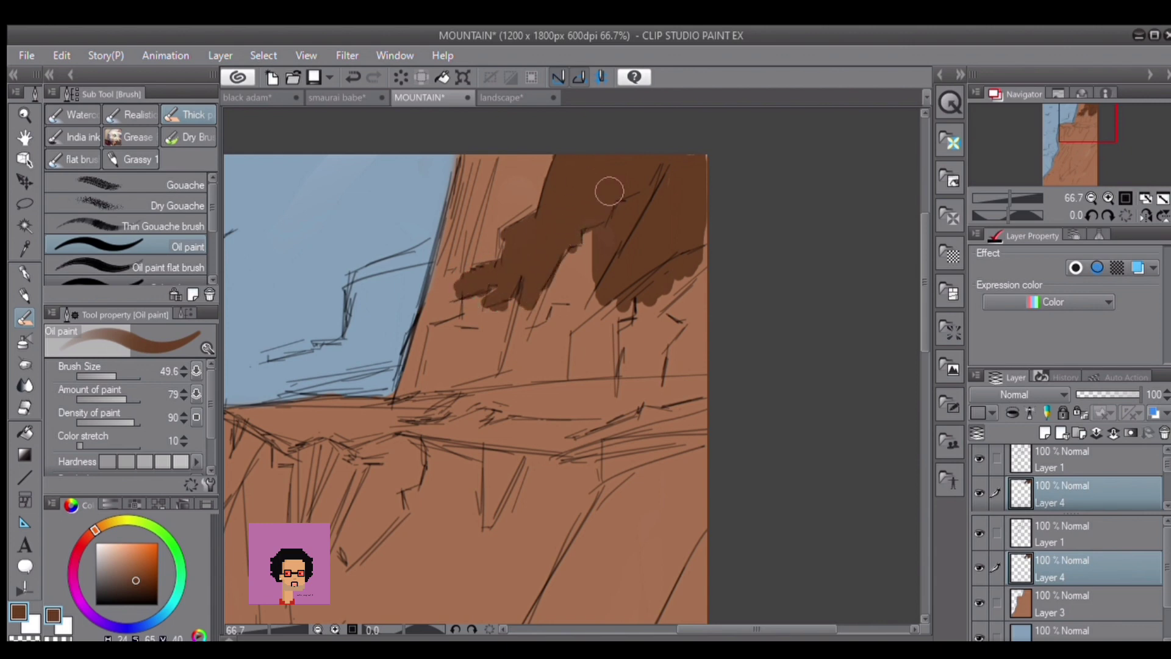
mouse_move(688, 229)
mouse_down()
mouse_move(700, 337)
mouse_move(695, 283)
mouse_move(688, 337)
mouse_move(672, 300)
mouse_move(659, 356)
mouse_move(645, 357)
mouse_move(639, 313)
mouse_move(649, 324)
mouse_move(620, 369)
mouse_move(697, 364)
mouse_up()
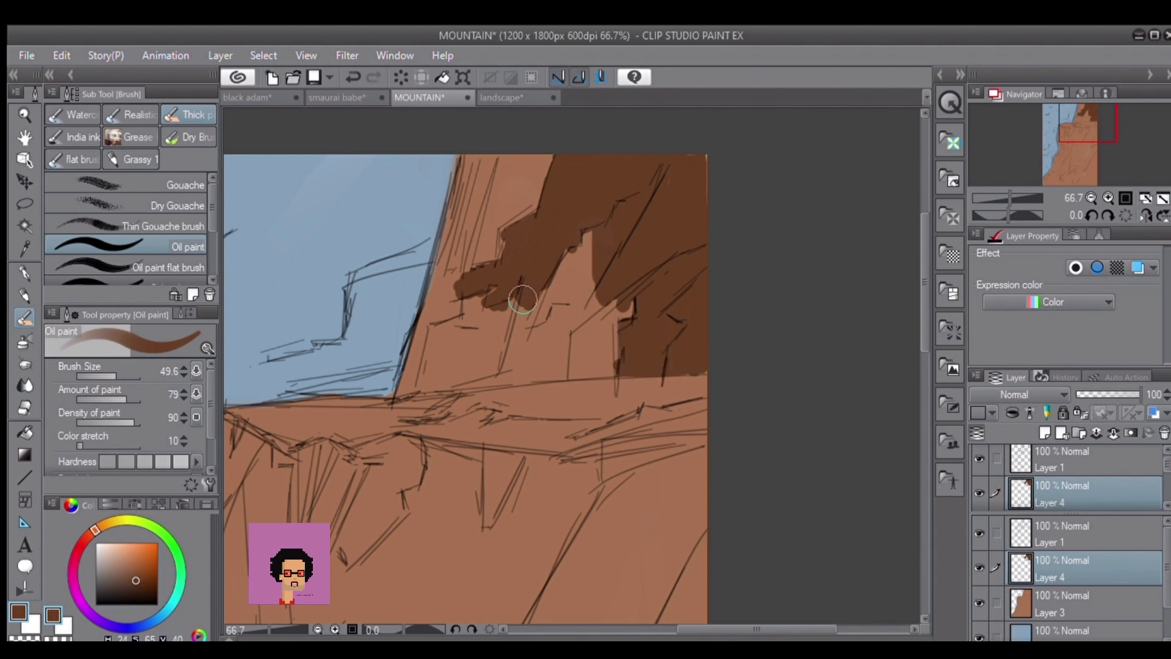
Paint narrow shadow strips near the upper wall's edge with brush size 17.2, using Layer 3's painted area as a selection to contain them.
click(111, 373)
mouse_move(482, 160)
mouse_down()
mouse_move(470, 228)
mouse_move(484, 156)
mouse_up()
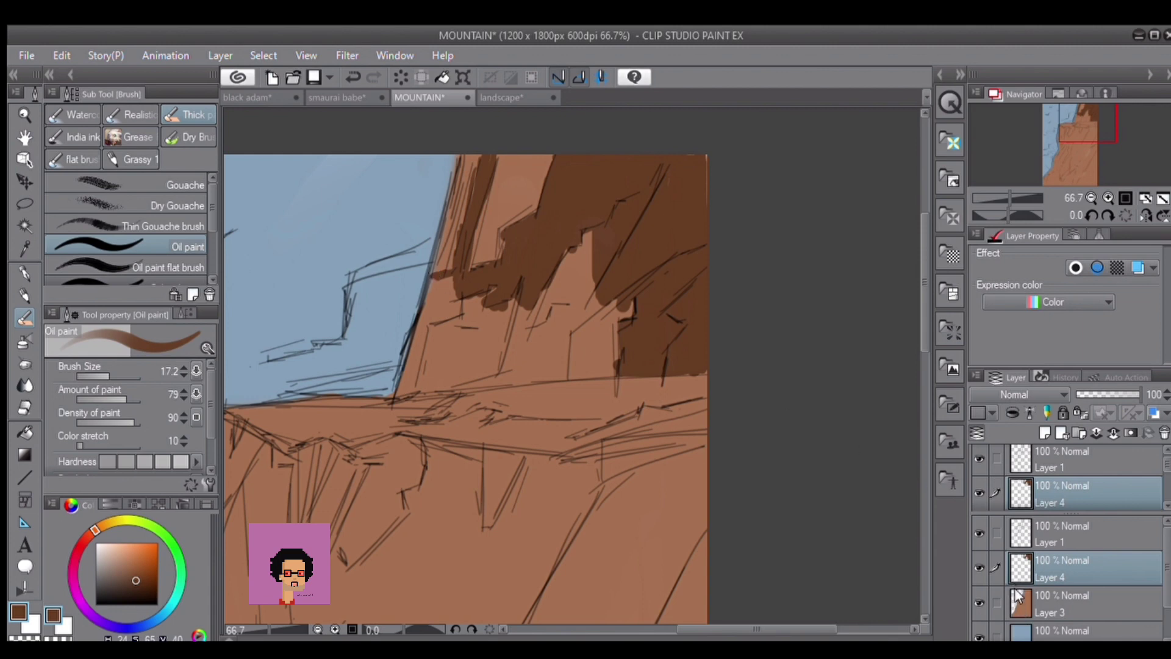
ctrl+click(1017, 598)
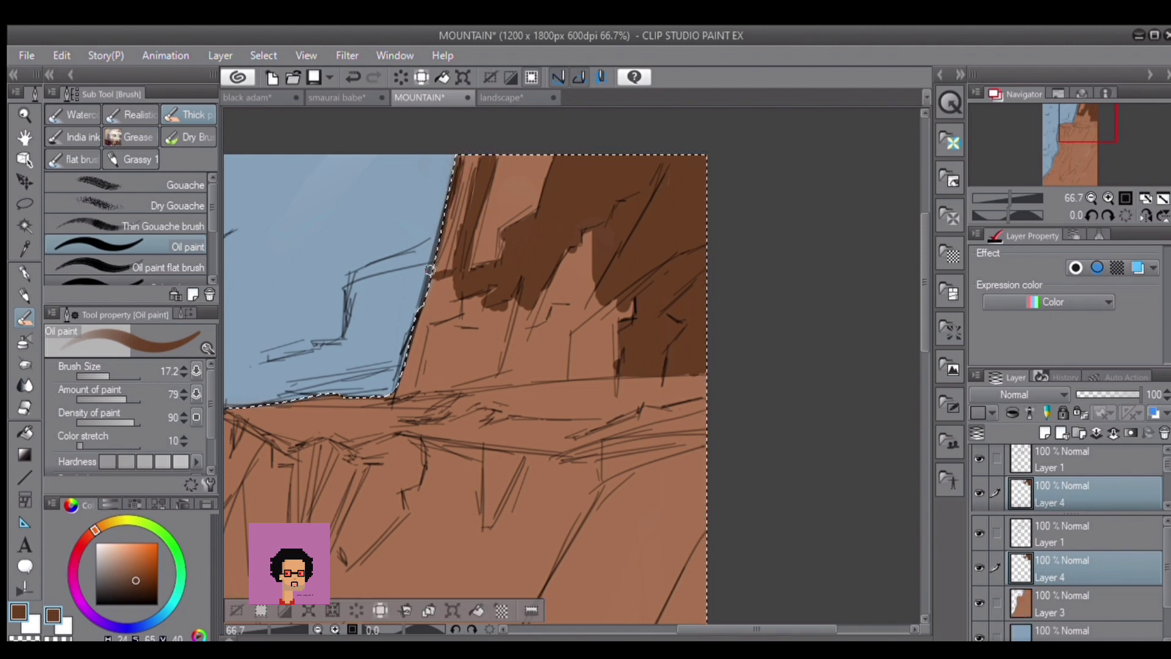
mouse_move(429, 269)
mouse_down()
mouse_move(456, 156)
mouse_move(437, 269)
mouse_move(466, 298)
mouse_up()
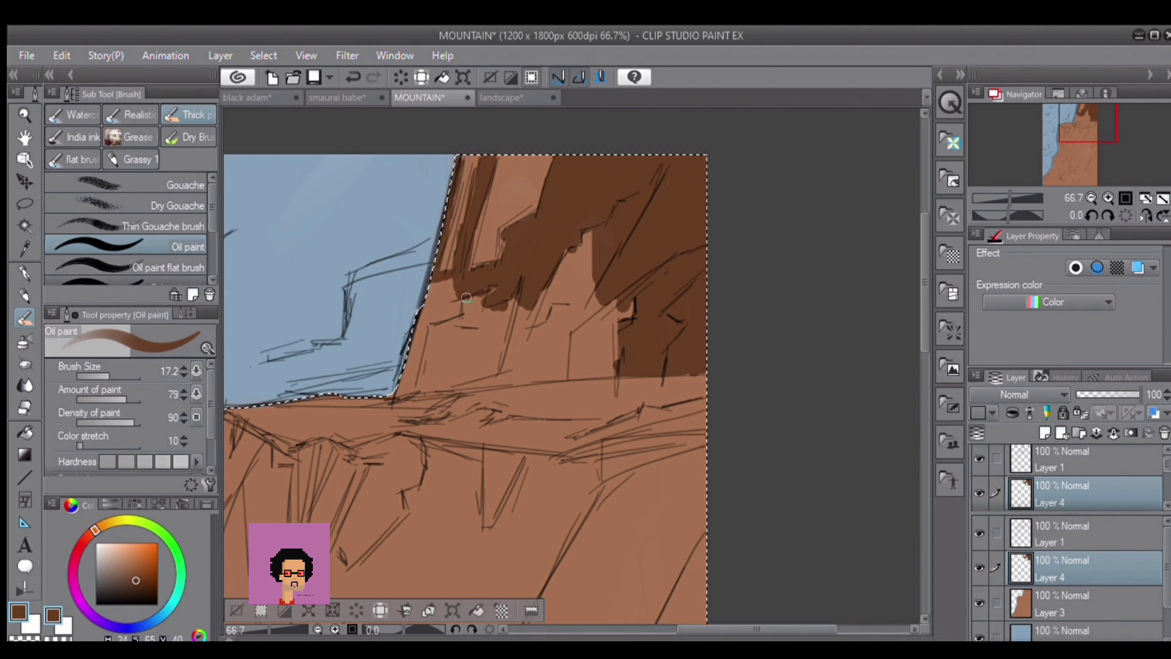
Paint dark brown shadow strips around the small square lit patch near the upper wall's edge, sampling colours from the canvas.
alt+click(466, 298)
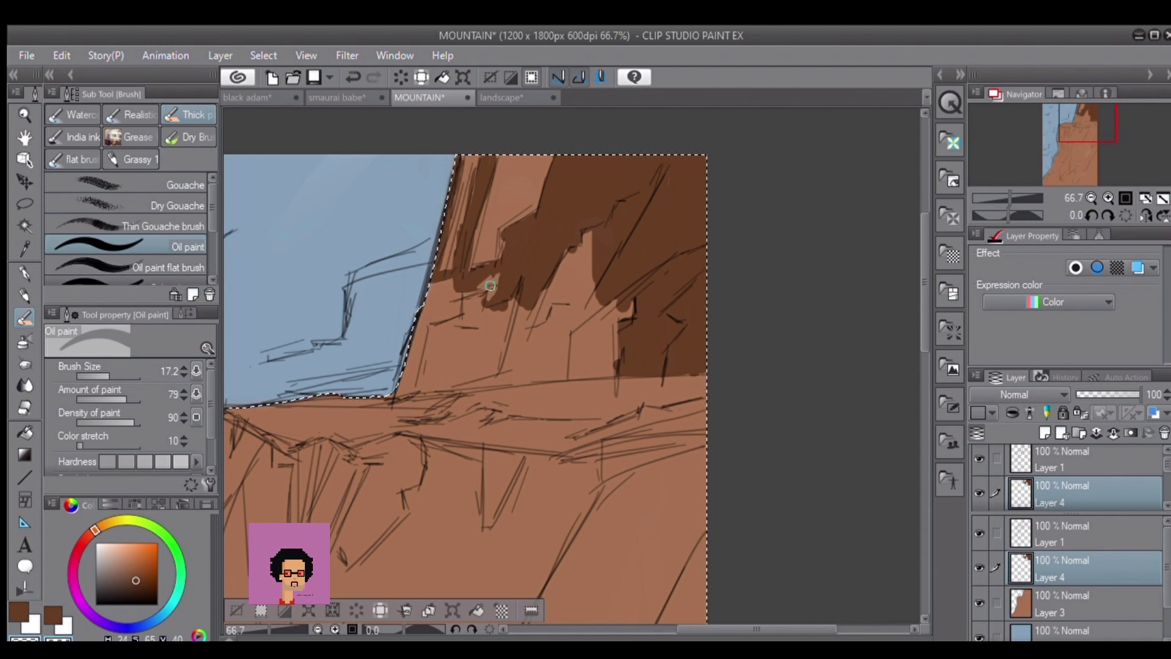
alt+click(488, 289)
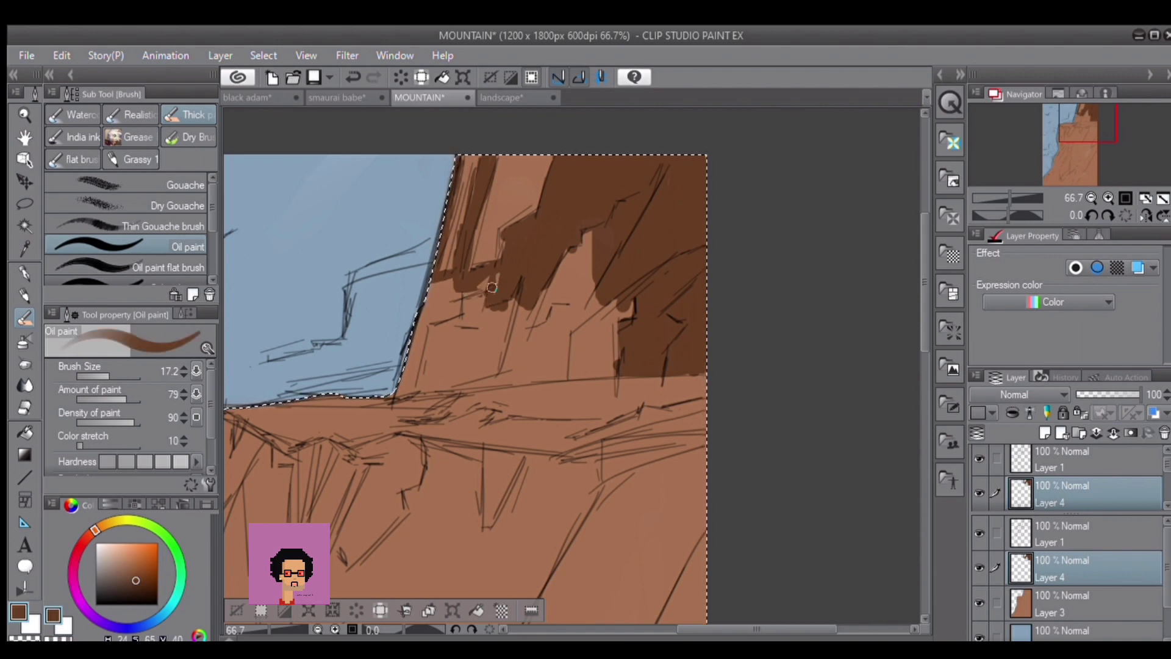
alt+click(494, 311)
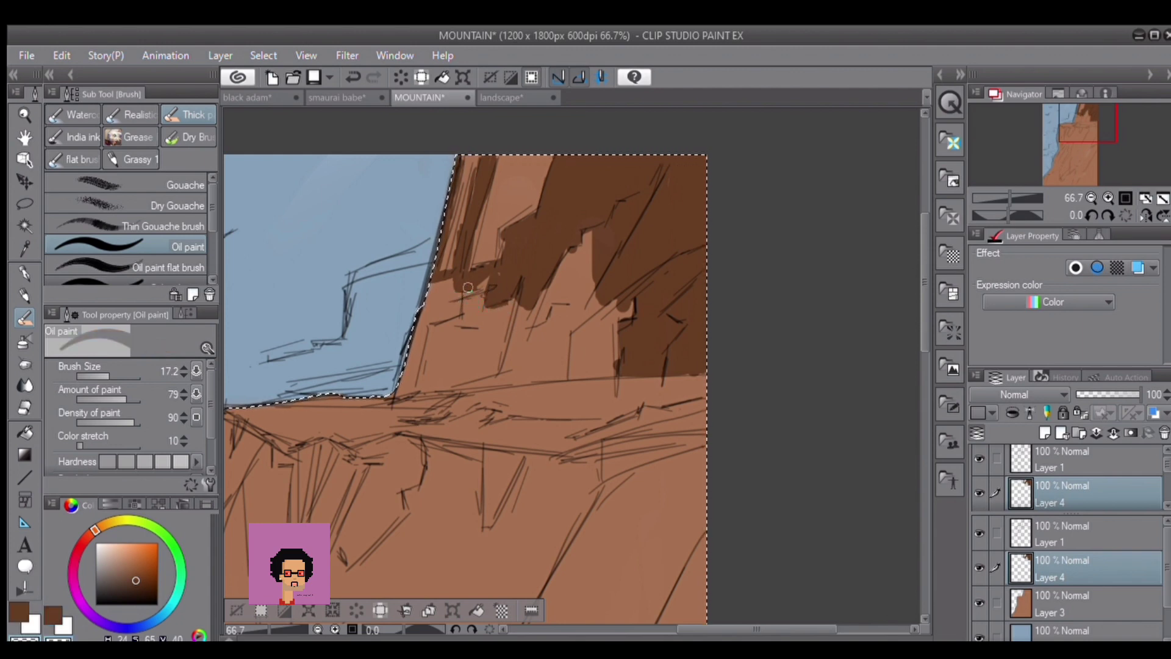
alt+click(476, 291)
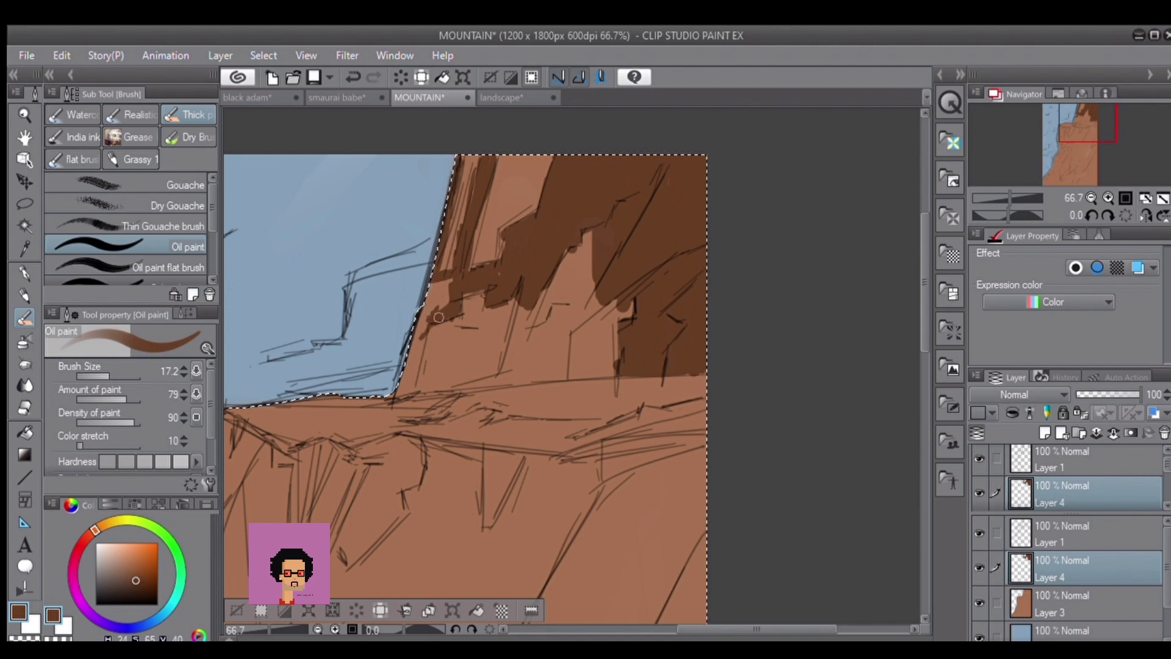
drag(439, 319, 470, 317)
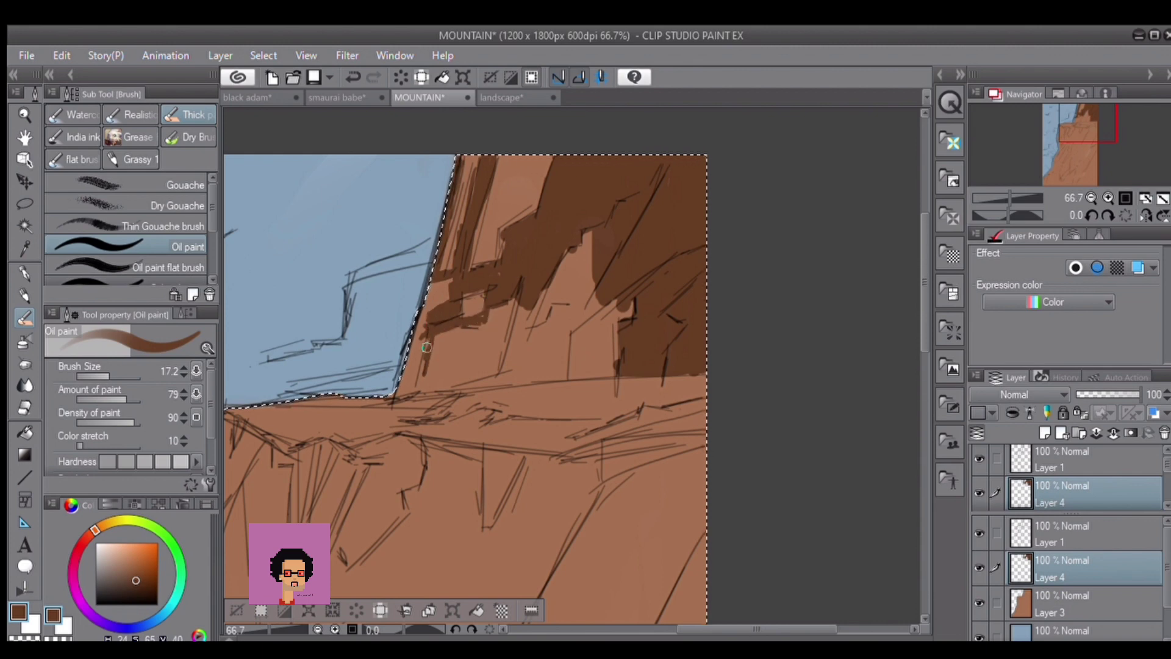
Outline and fill the dark brown shadow block below the square patch, extending it down to the ledge.
mouse_move(427, 347)
mouse_down()
mouse_move(418, 387)
mouse_move(433, 336)
mouse_move(422, 385)
mouse_move(467, 389)
mouse_up()
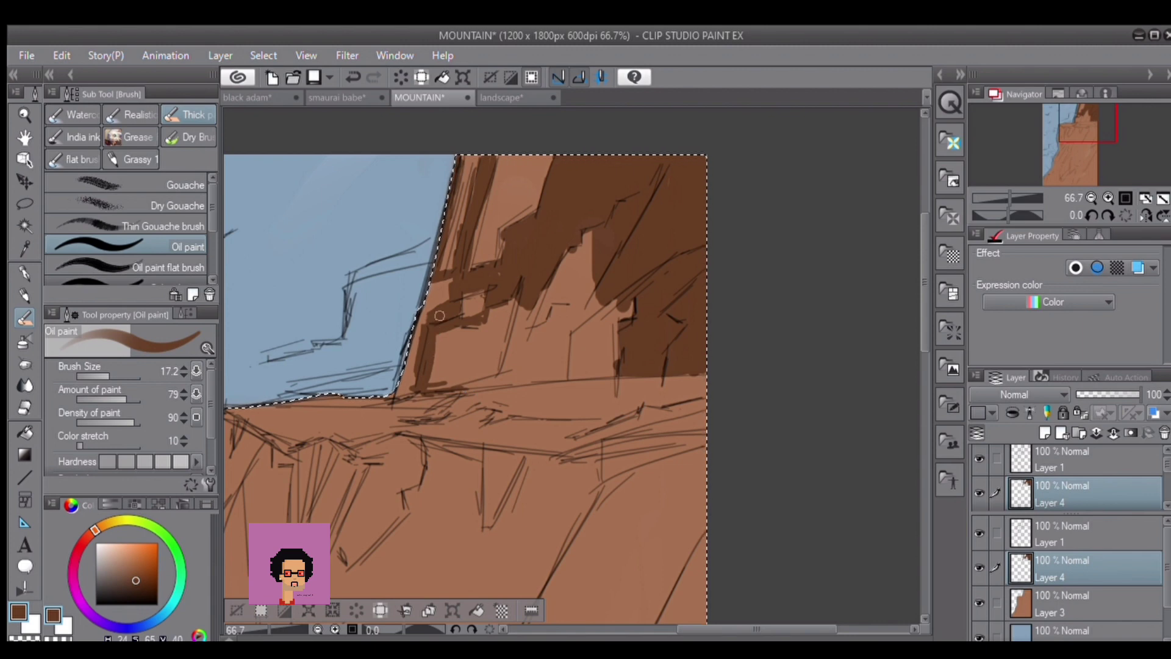
mouse_move(544, 282)
mouse_down()
mouse_move(513, 369)
mouse_move(503, 361)
mouse_move(516, 298)
mouse_move(494, 364)
mouse_move(504, 319)
mouse_move(477, 376)
mouse_move(484, 340)
mouse_move(468, 368)
mouse_up()
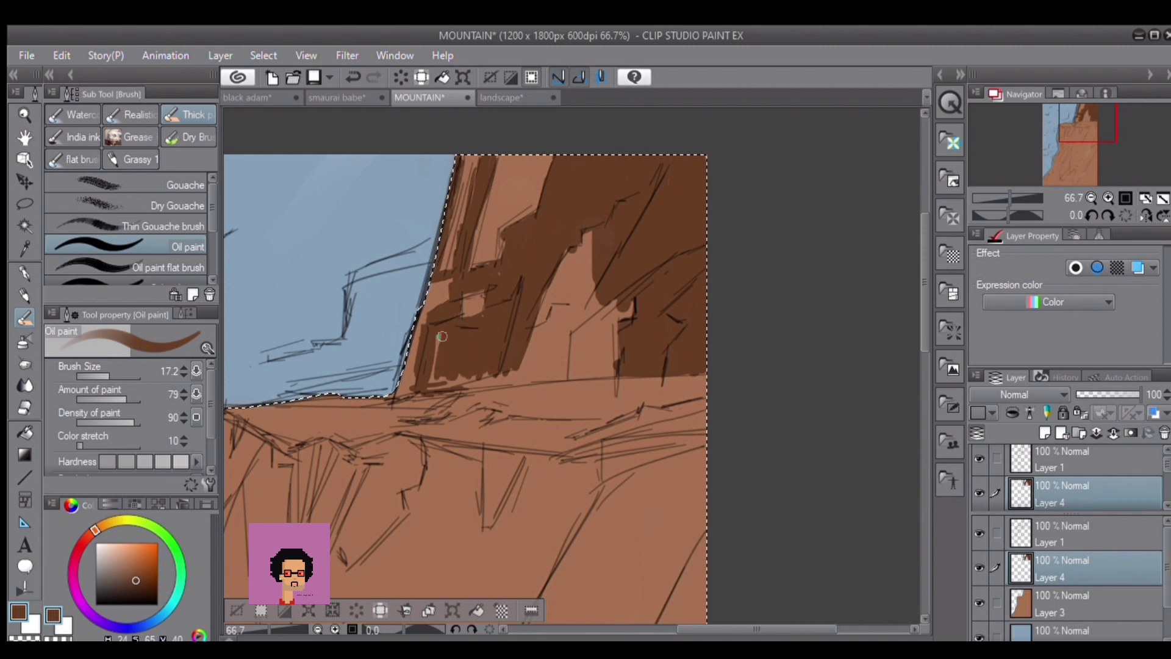
mouse_move(447, 374)
mouse_down()
mouse_move(481, 380)
mouse_move(449, 391)
mouse_up()
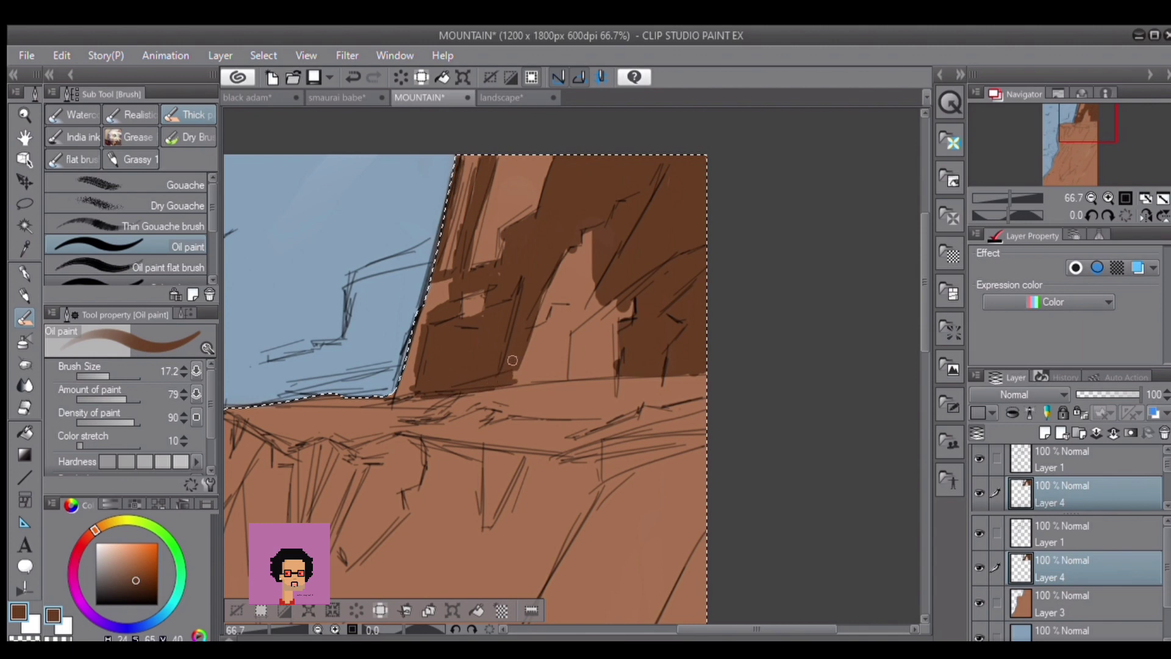
drag(511, 384, 517, 384)
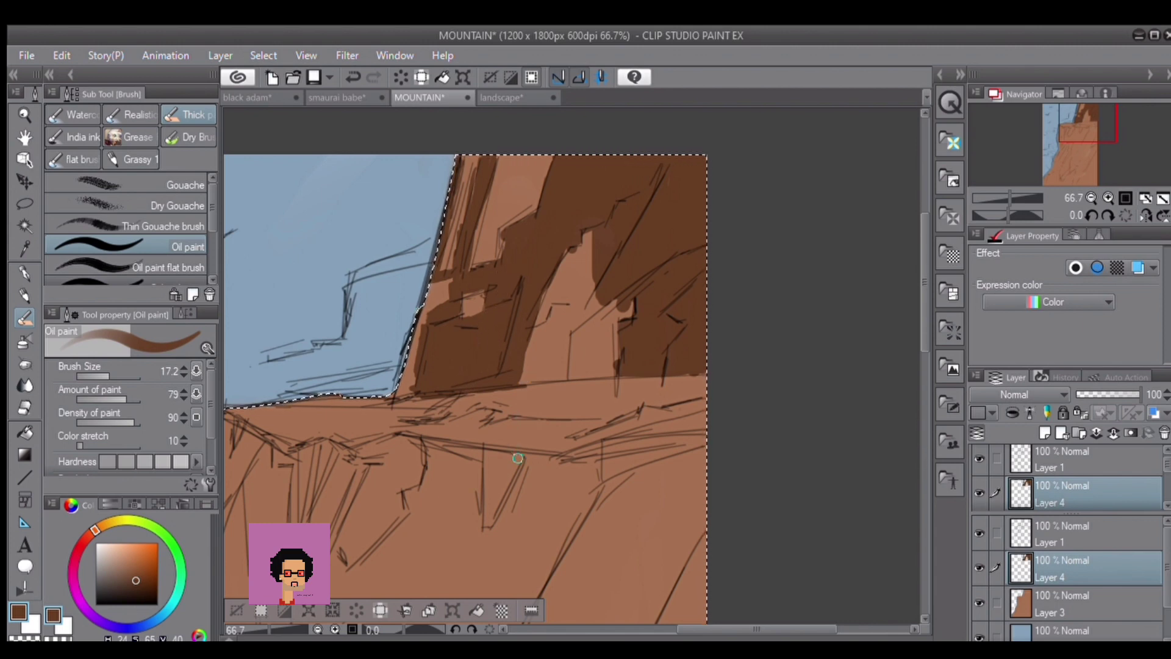
Paint a dark brown shadow wedge beneath the ledge where it meets the canvas edge.
mouse_move(526, 530)
mouse_down()
mouse_move(556, 440)
mouse_move(623, 376)
mouse_up()
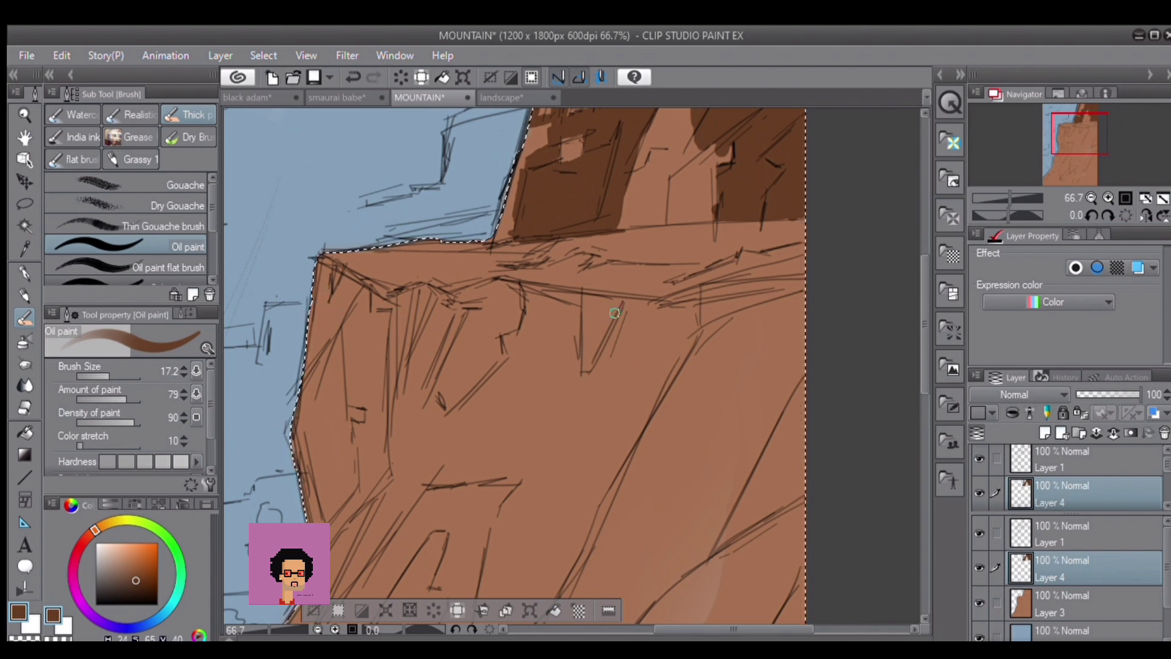
mouse_move(688, 294)
mouse_down()
mouse_move(798, 260)
mouse_move(794, 290)
mouse_move(750, 302)
mouse_move(785, 283)
mouse_up()
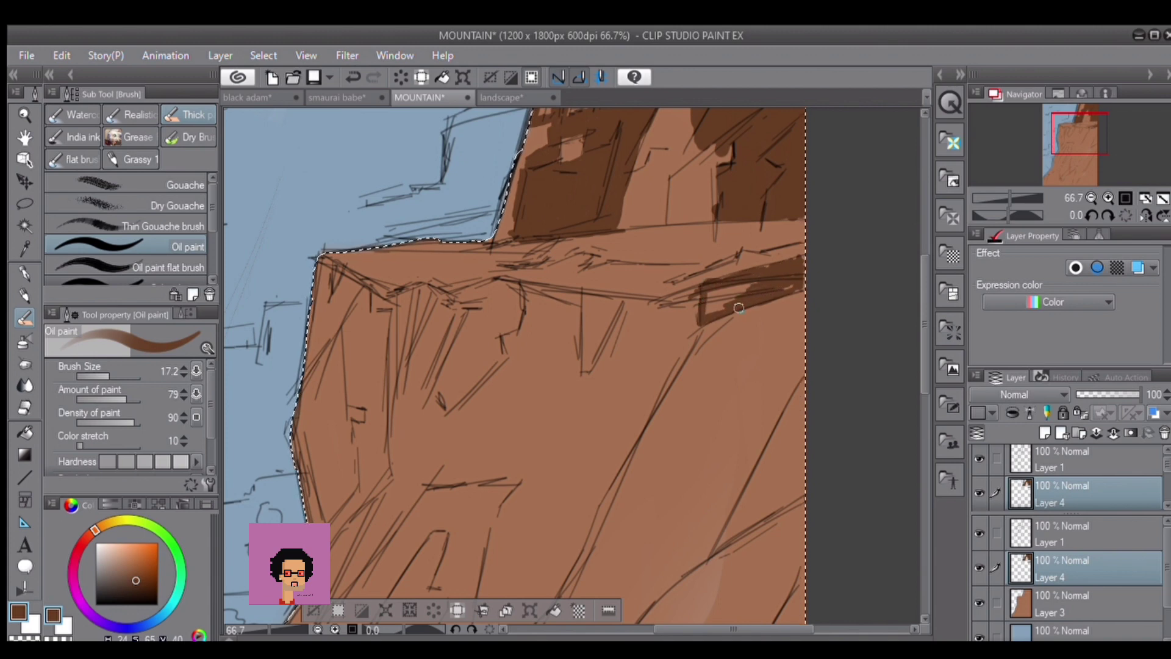
drag(739, 308, 710, 291)
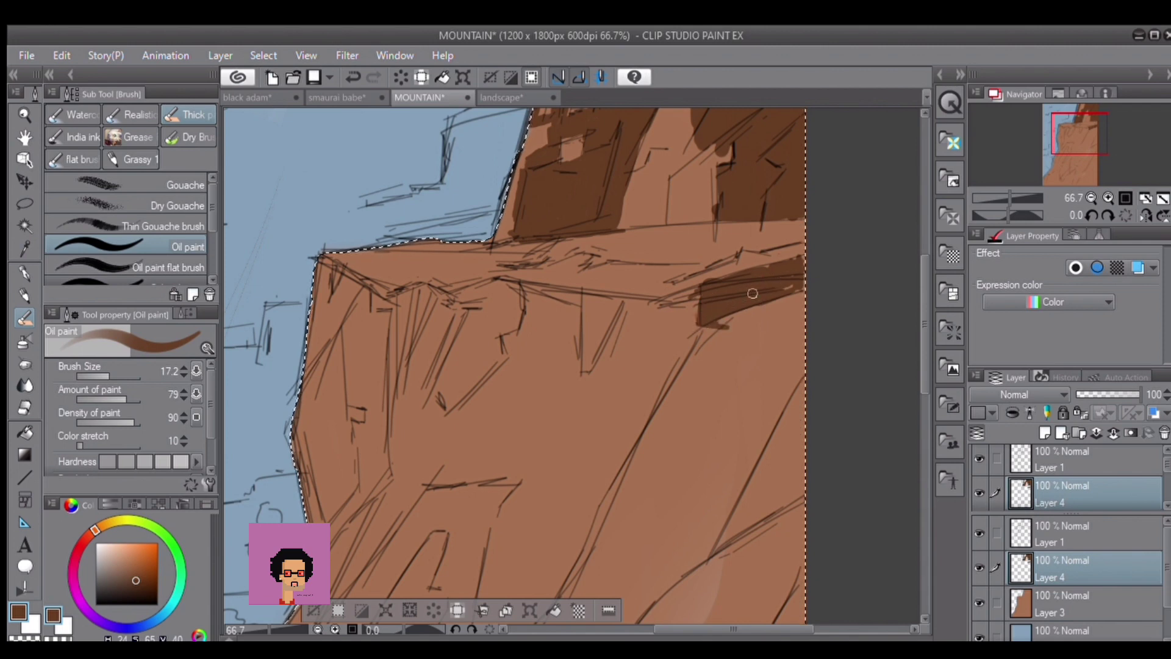
Paint the diagonal dark brown shadow edge from the under-ledge wedge down the lower cliff face with brush size 49.6.
click(111, 369)
mouse_move(726, 333)
mouse_down()
mouse_move(702, 378)
mouse_move(637, 427)
mouse_move(628, 491)
mouse_up()
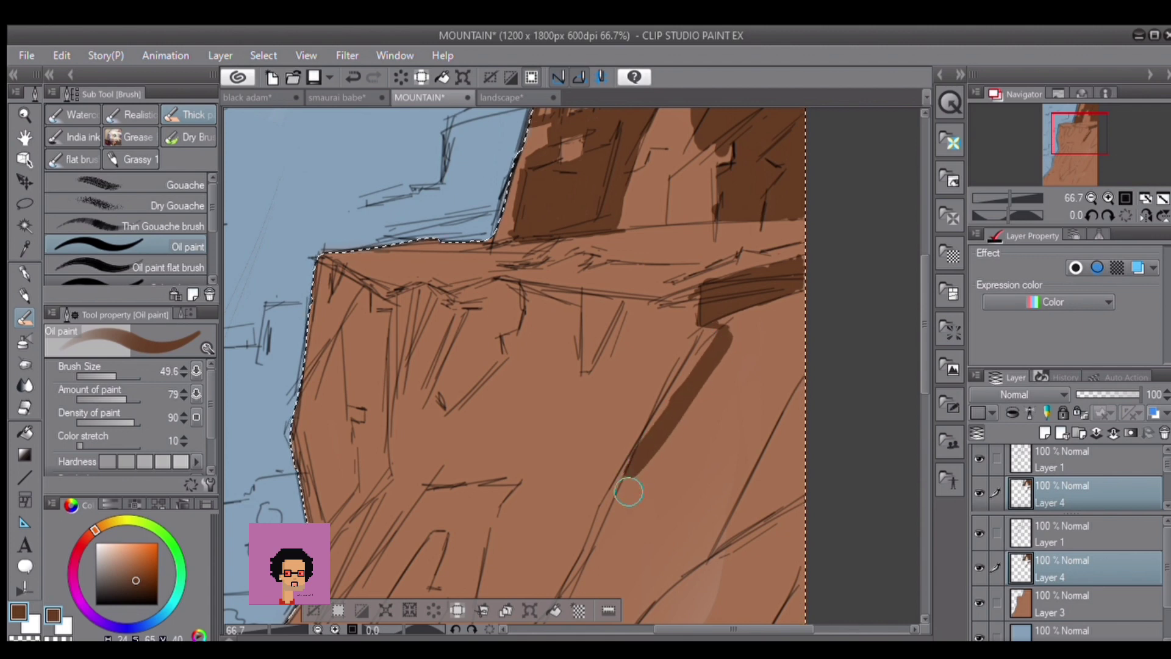
drag(572, 585, 638, 324)
drag(695, 205, 603, 411)
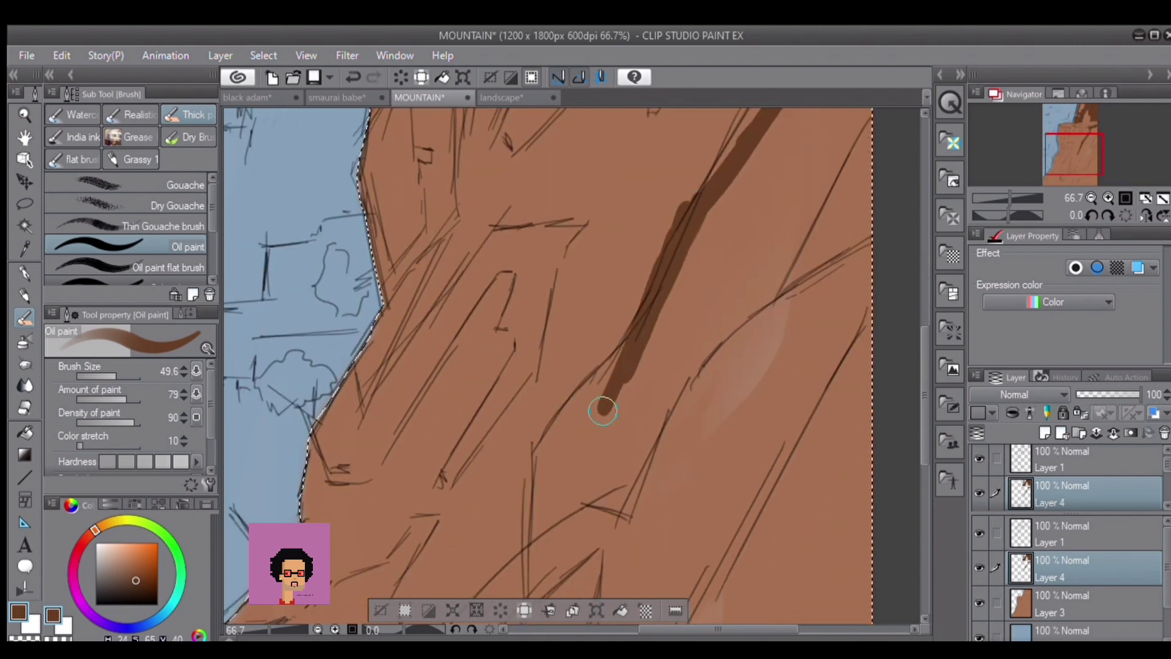
drag(627, 349, 560, 453)
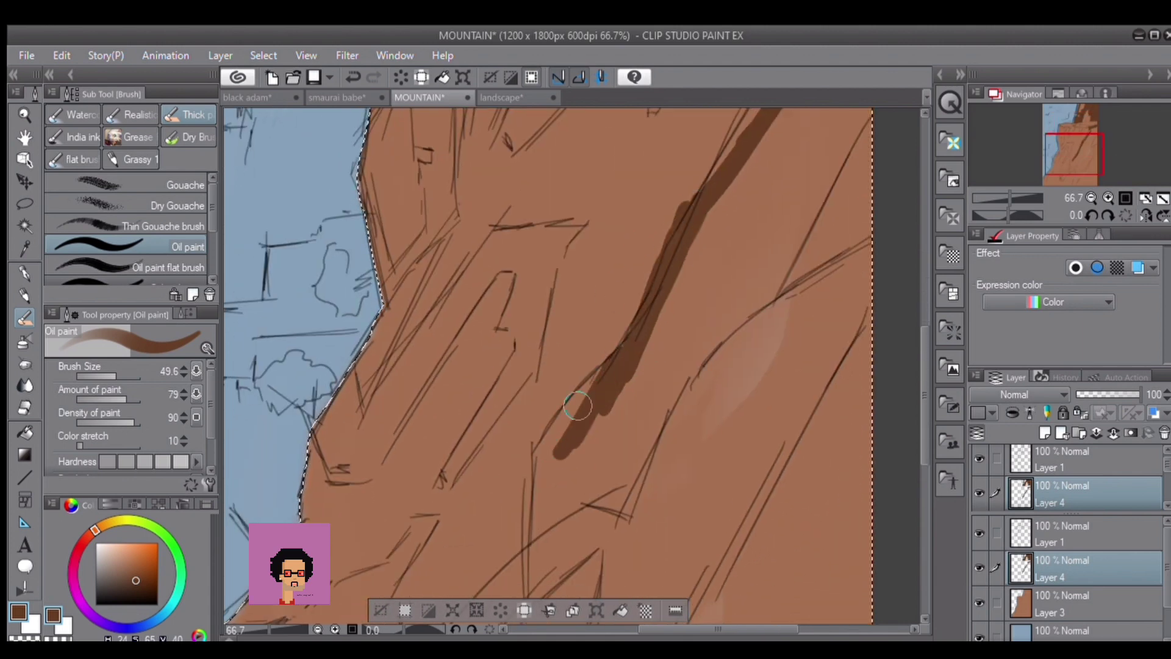
drag(586, 384, 544, 453)
Extend the diagonal shadow down the lower cliff and fill the rock behind it with dark brown.
drag(661, 354, 536, 491)
mouse_move(663, 219)
mouse_down()
mouse_move(736, 183)
mouse_move(729, 215)
mouse_move(693, 195)
mouse_move(730, 197)
mouse_move(736, 219)
mouse_move(738, 195)
mouse_move(731, 265)
mouse_move(710, 277)
mouse_move(746, 364)
mouse_move(735, 264)
mouse_move(746, 401)
mouse_move(726, 243)
mouse_move(708, 255)
mouse_move(719, 404)
mouse_move(703, 422)
mouse_move(698, 243)
mouse_move(681, 430)
mouse_move(671, 274)
mouse_move(667, 427)
mouse_up()
drag(676, 482, 687, 310)
mouse_move(697, 373)
mouse_down()
mouse_move(693, 245)
mouse_move(718, 389)
mouse_move(756, 358)
mouse_move(748, 345)
mouse_move(747, 464)
mouse_up()
scroll(549, 259, up, 2)
mouse_move(668, 171)
mouse_down()
mouse_move(657, 258)
mouse_move(677, 173)
mouse_move(640, 338)
mouse_move(640, 232)
mouse_move(621, 400)
mouse_move(608, 344)
mouse_move(568, 452)
mouse_move(556, 366)
mouse_move(544, 493)
mouse_move(529, 446)
mouse_move(509, 438)
mouse_move(500, 508)
mouse_move(511, 514)
mouse_move(548, 421)
mouse_move(545, 359)
mouse_move(512, 408)
mouse_move(493, 348)
mouse_move(479, 451)
mouse_move(502, 397)
mouse_up()
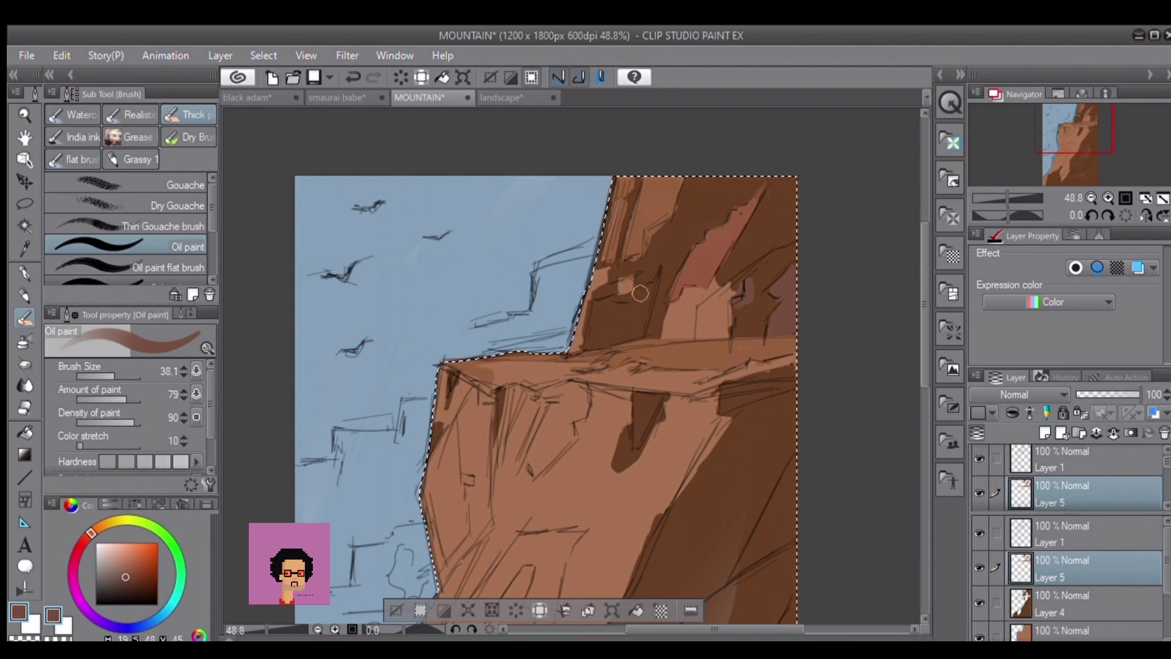
Paint a light pinkish highlight (hue 19, saturation 37, value 76) on the rock facet above the ledge, trimming it with transparent colour.
click(124, 560)
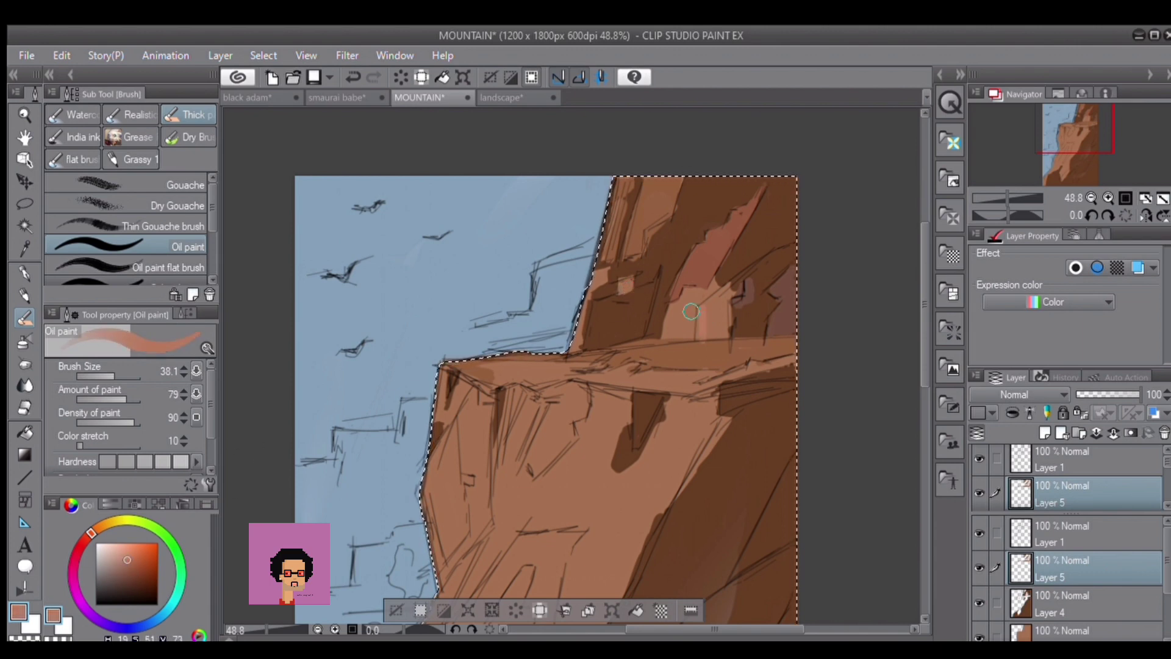
key(ctrl+z)
click(118, 559)
mouse_move(708, 311)
mouse_down()
mouse_move(750, 268)
mouse_move(733, 284)
mouse_move(718, 274)
mouse_move(720, 327)
mouse_up()
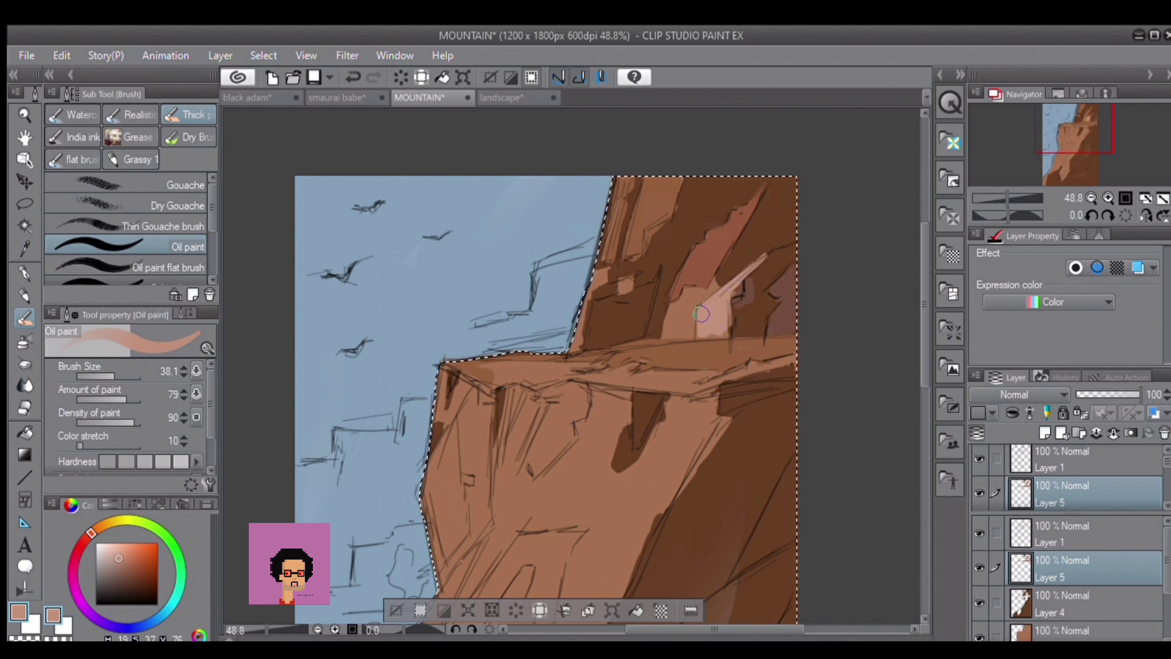
key(c)
drag(753, 276, 735, 288)
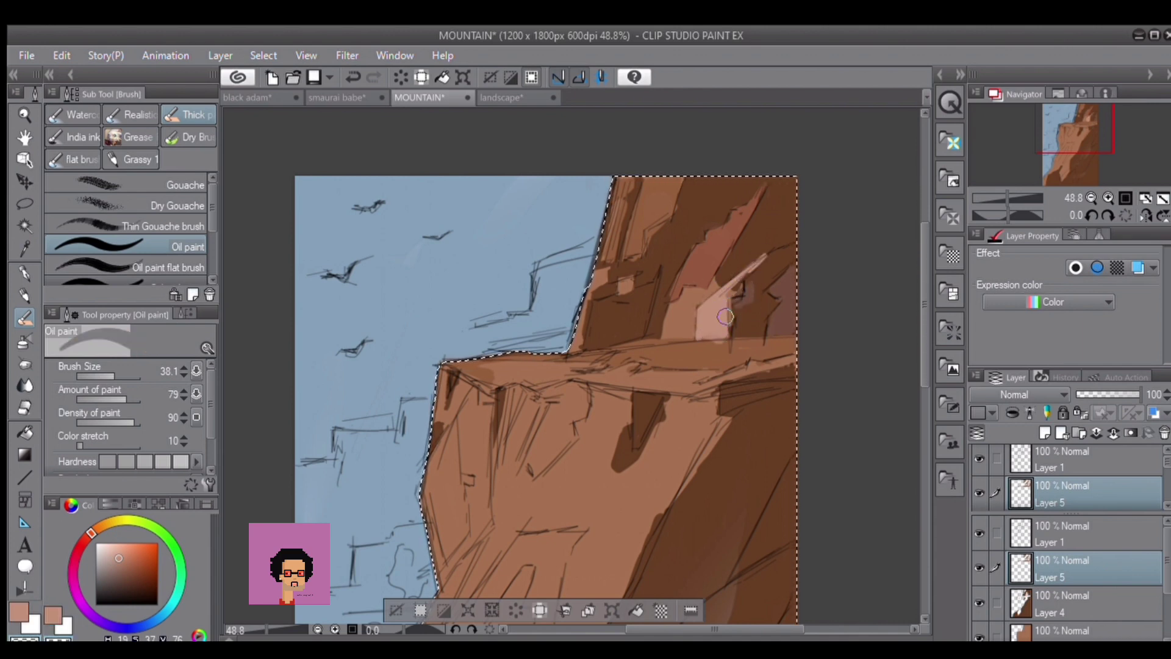
key(c)
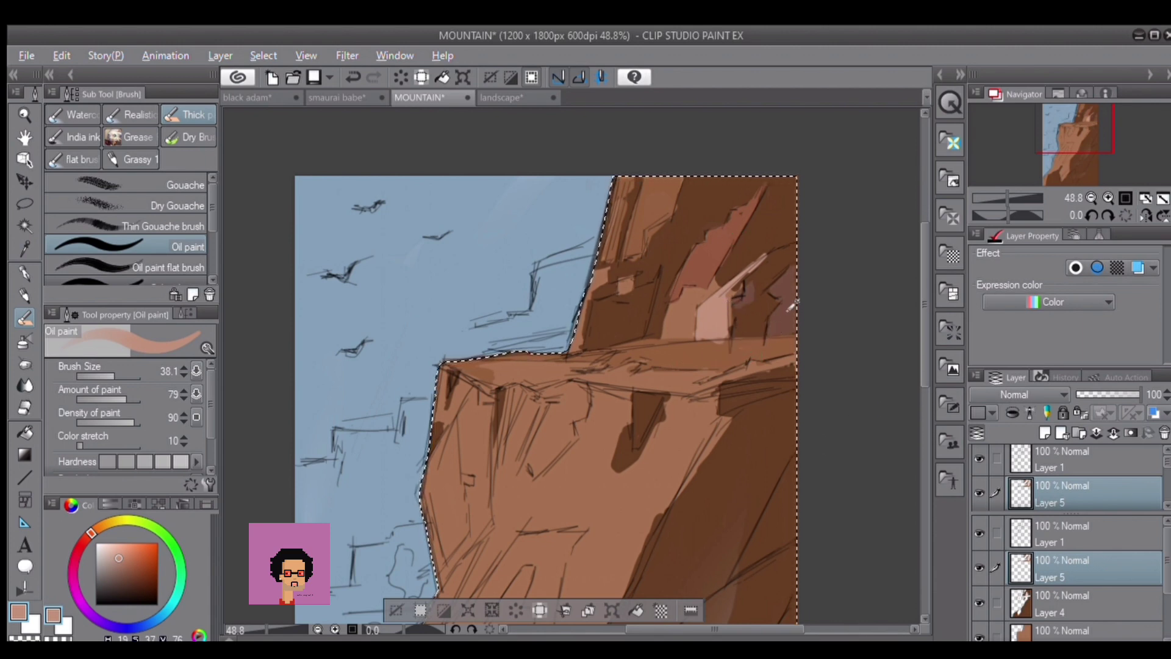
Paint muted brown around the upper wall's small square facet and a light pink highlight on it with brush size 19.7.
alt+click(612, 311)
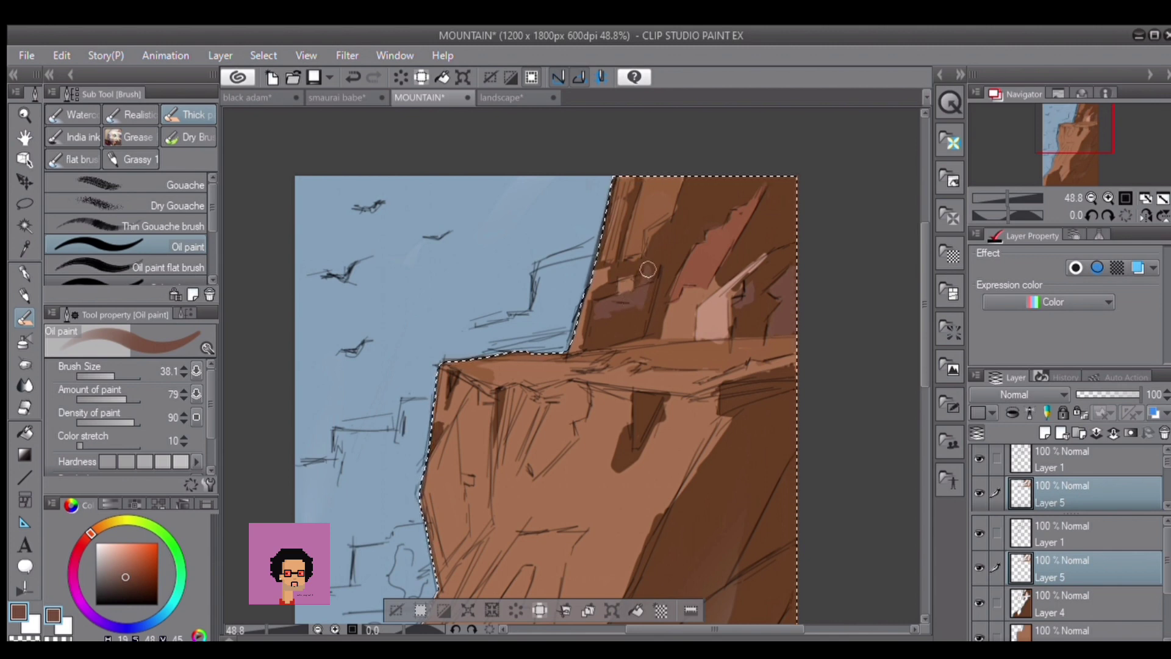
alt+click(726, 336)
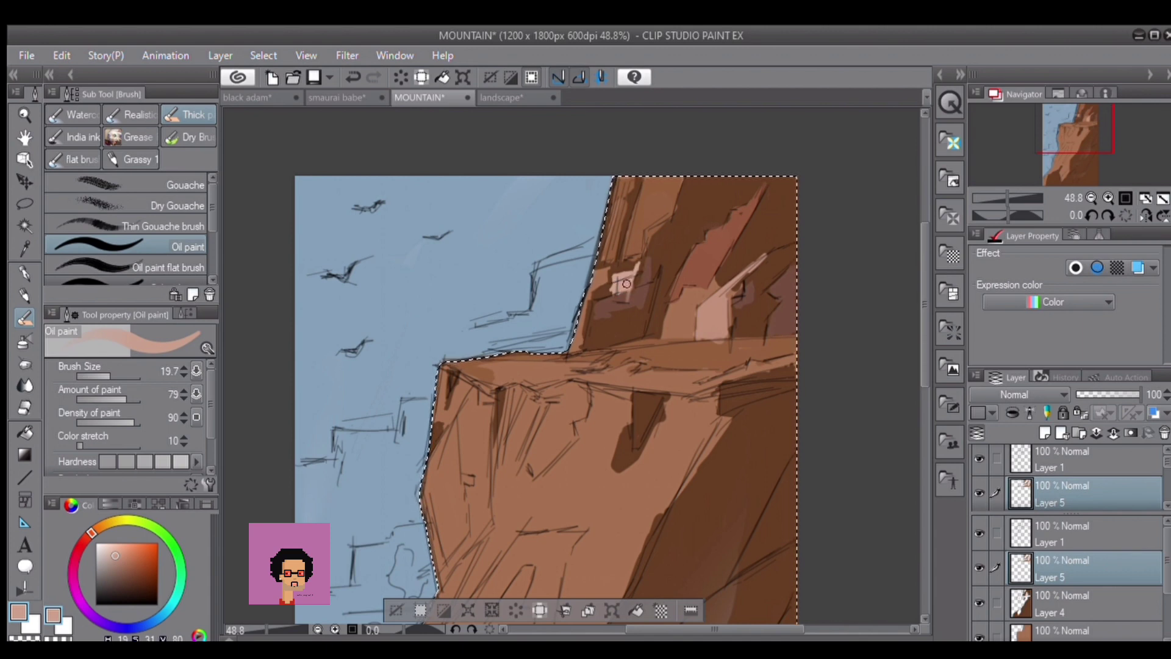
alt+click(630, 298)
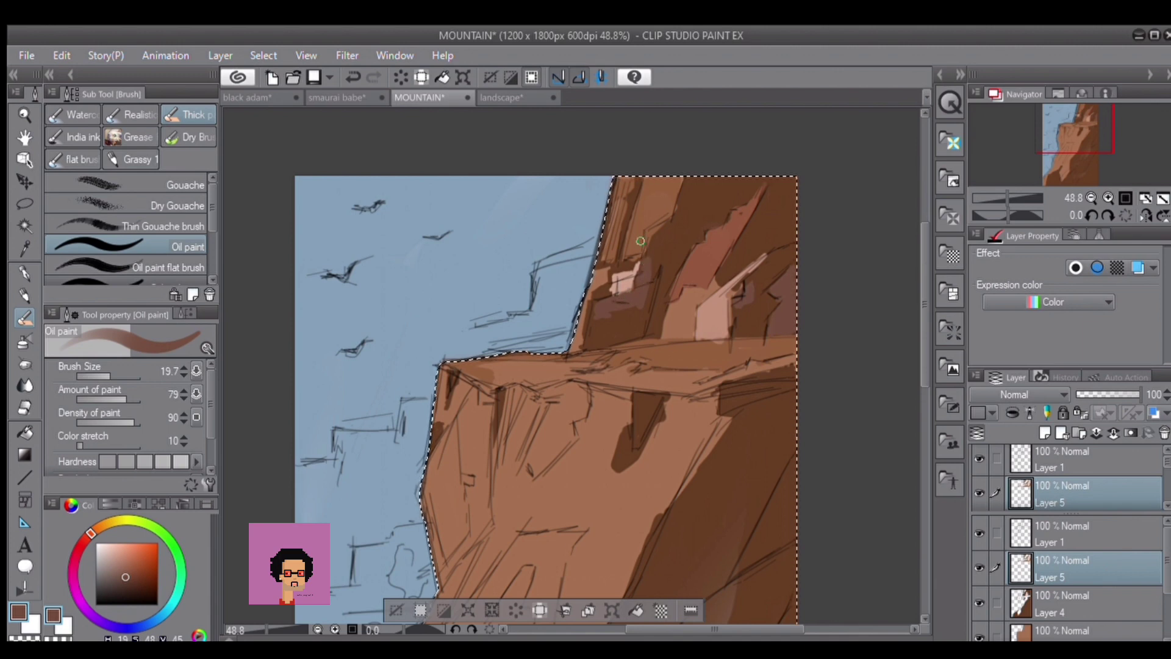
Add a new layer above Layer 5 and paint darker brown shadows (saturation 62, value 28) within the upper wall's shaded areas.
drag(627, 300, 603, 364)
alt+click(603, 366)
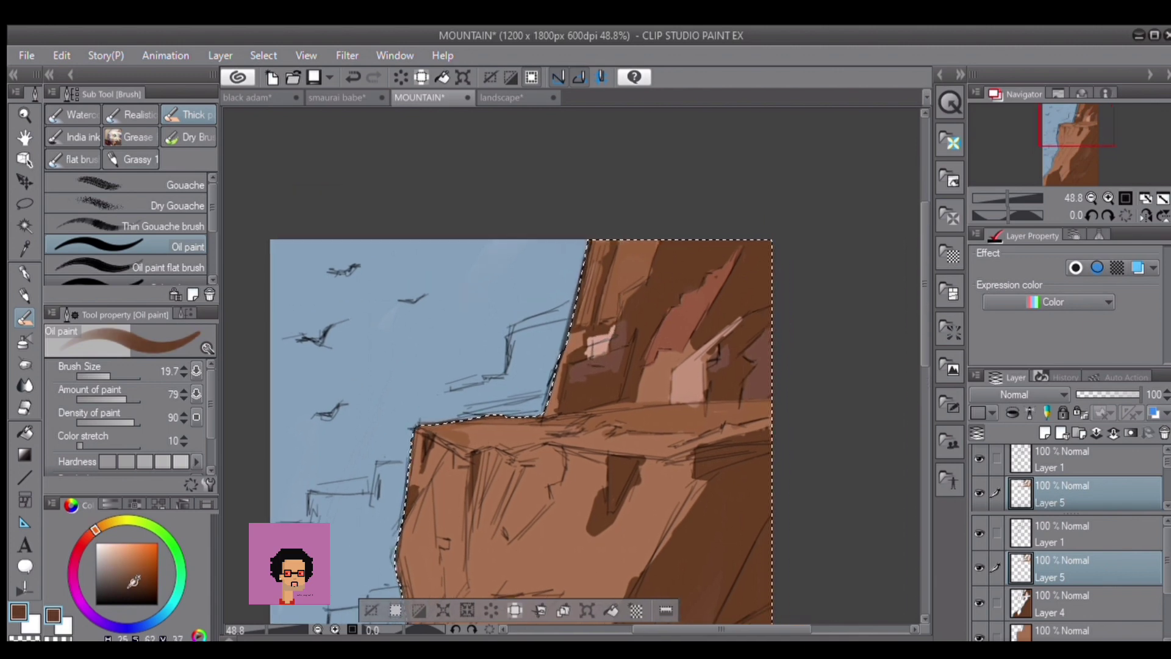
click(1044, 432)
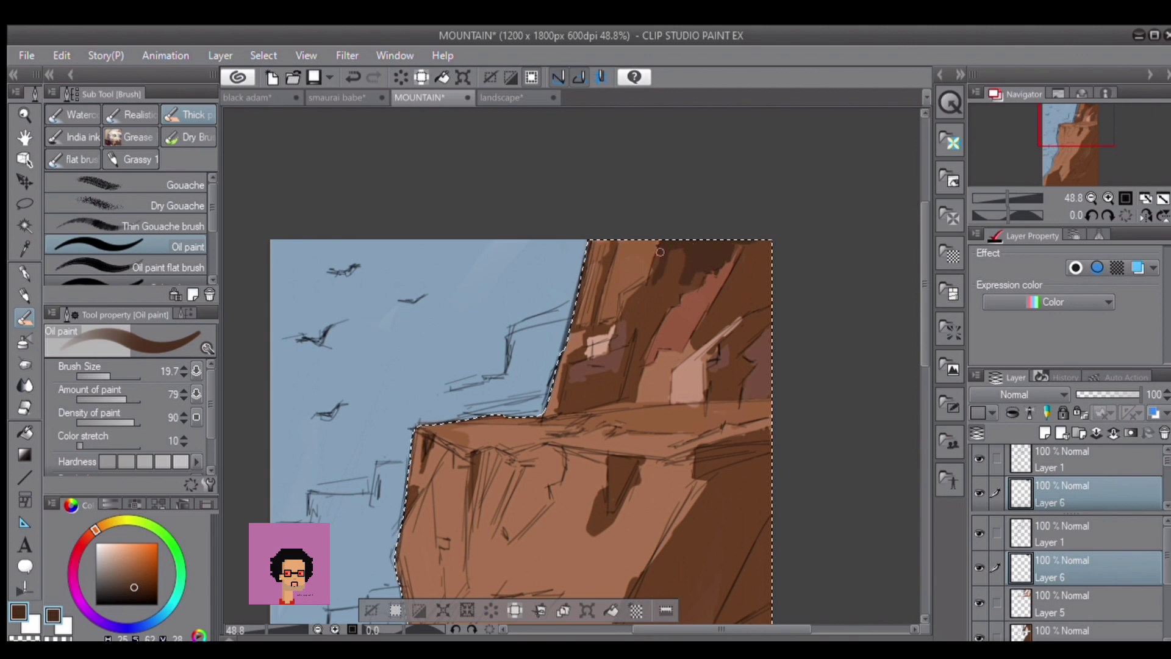
mouse_move(660, 252)
mouse_down()
mouse_move(649, 293)
mouse_move(652, 283)
mouse_move(634, 312)
mouse_up()
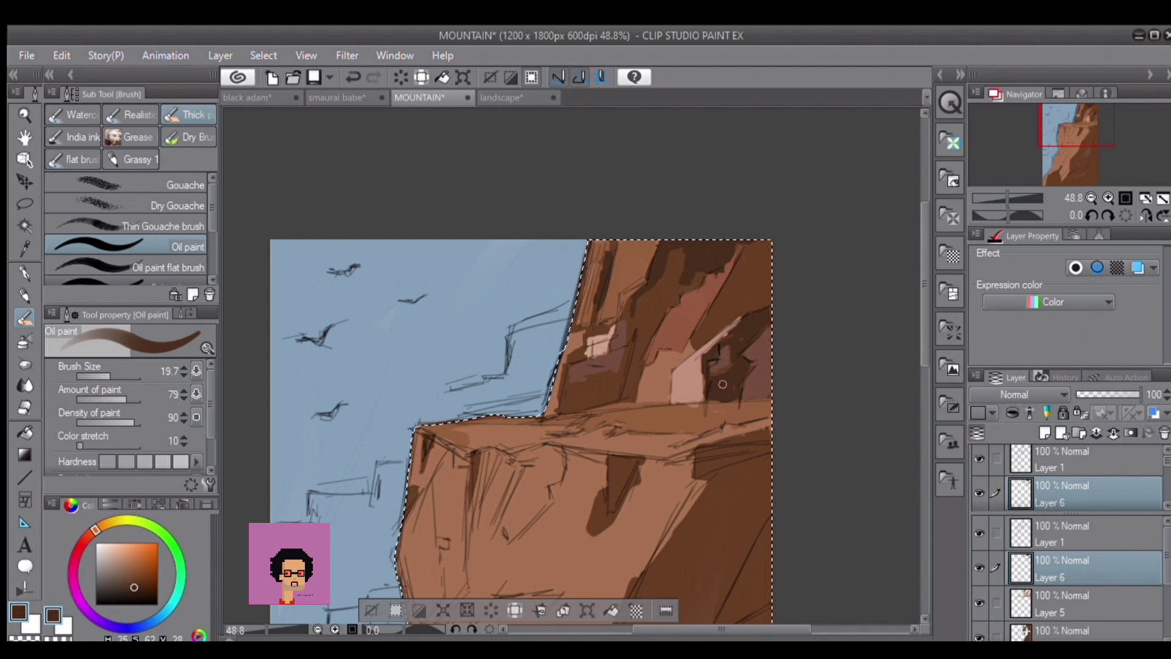
Move Layer 6 beneath Layer 5 and paint more deep brown shadows in the upper wall's top corner and around the square facet.
drag(995, 502, 1074, 607)
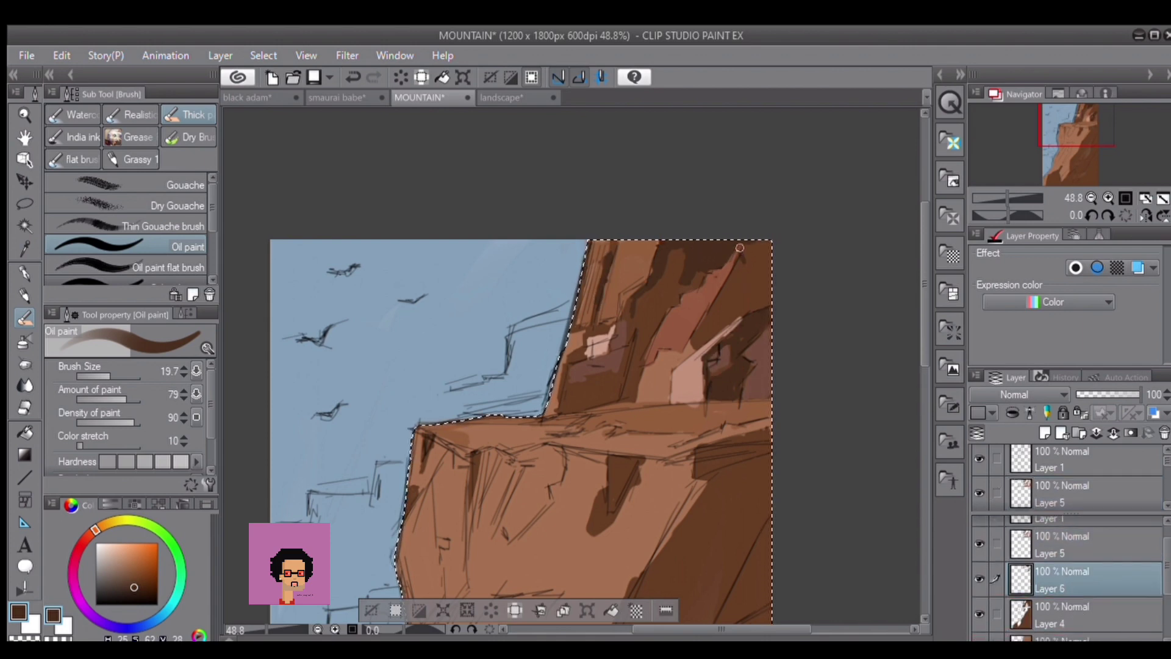
drag(739, 247, 758, 272)
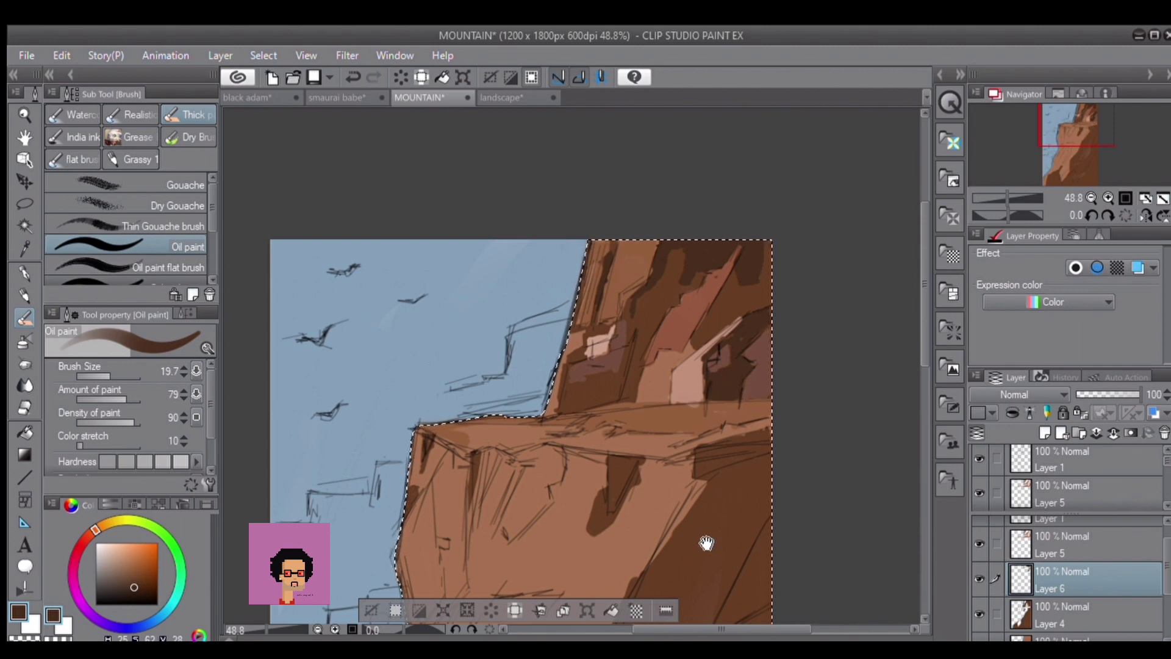
drag(706, 541, 668, 423)
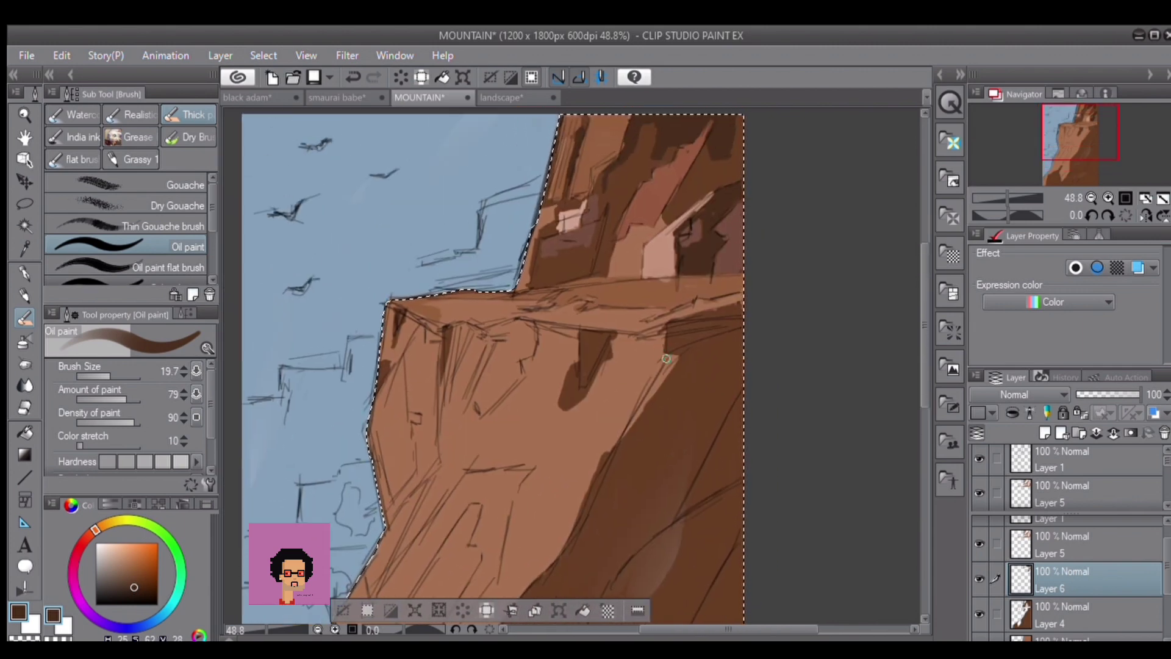
drag(635, 368, 656, 412)
drag(630, 274, 613, 283)
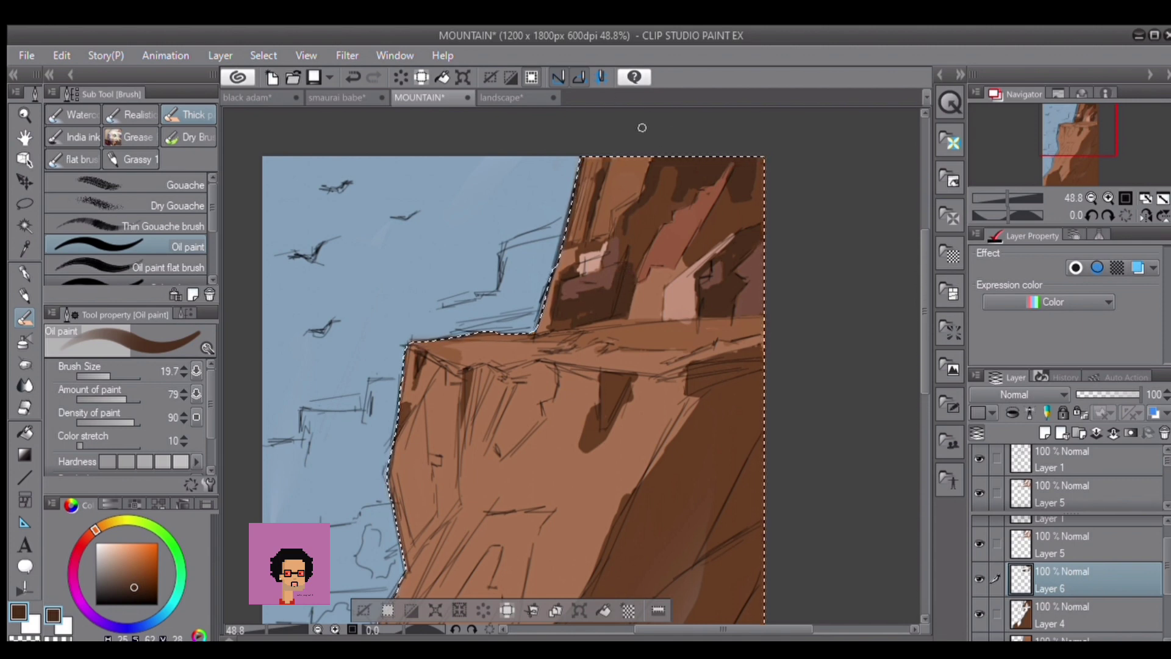
Paint deep brown diagonal shadow bands along the sketched crevices of the lower cliff's shaded side with brush size 33.4.
scroll(646, 274, down, 5)
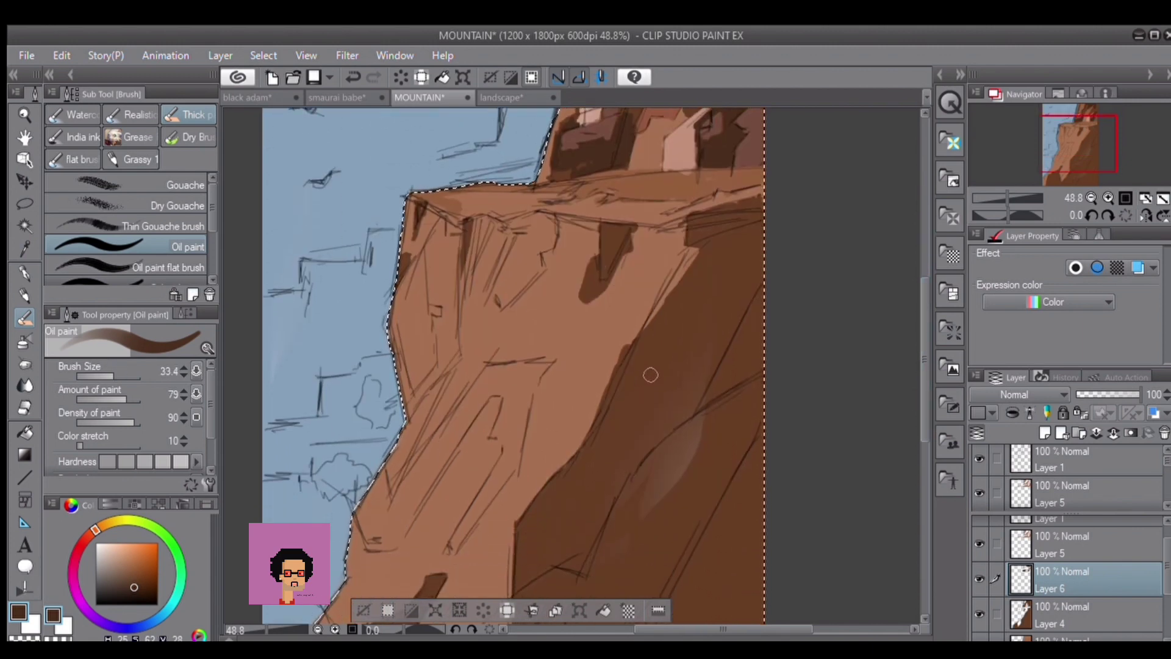
scroll(880, 368, down, 2)
mouse_move(704, 355)
mouse_down()
mouse_move(756, 318)
mouse_move(705, 422)
mouse_up()
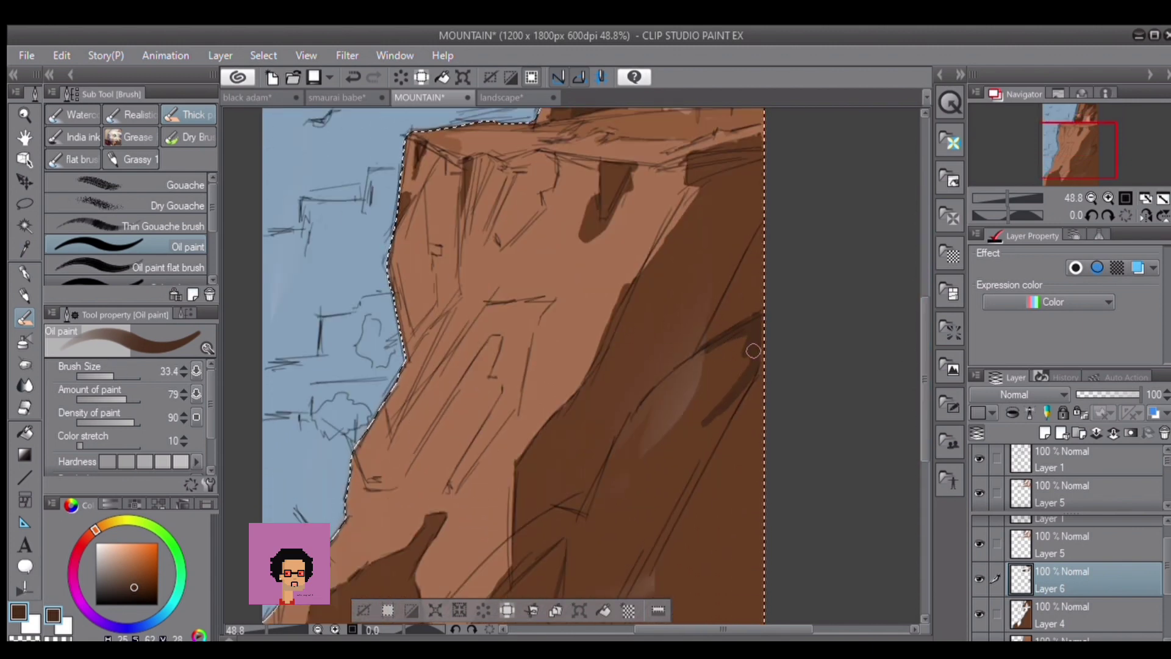
mouse_move(754, 351)
mouse_down()
mouse_move(703, 353)
mouse_move(606, 475)
mouse_up()
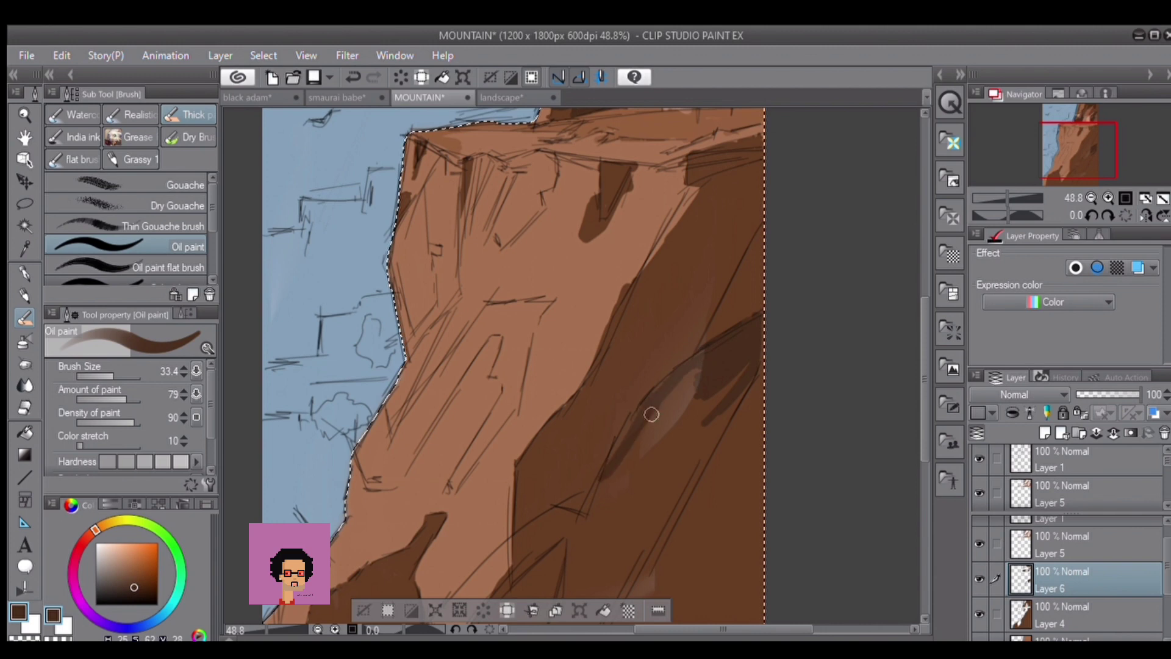
mouse_move(652, 414)
mouse_down()
mouse_move(709, 378)
mouse_move(713, 432)
mouse_move(667, 473)
mouse_up()
scroll(686, 366, down, 3)
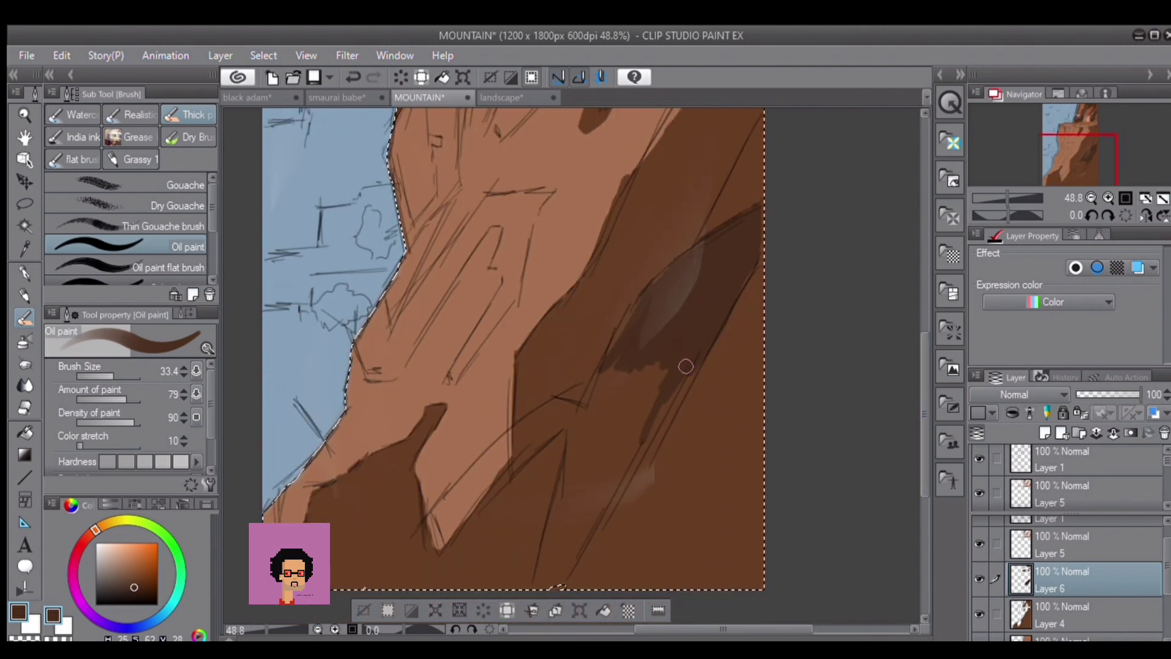
mouse_move(661, 371)
mouse_down()
mouse_move(633, 364)
mouse_move(611, 388)
mouse_move(606, 369)
mouse_move(546, 405)
mouse_move(422, 528)
mouse_move(456, 527)
mouse_move(434, 532)
mouse_move(476, 472)
mouse_move(465, 468)
mouse_move(462, 505)
mouse_move(563, 425)
mouse_move(526, 432)
mouse_move(571, 419)
mouse_move(515, 423)
mouse_move(538, 458)
mouse_move(528, 450)
mouse_move(570, 427)
mouse_move(540, 559)
mouse_move(558, 559)
mouse_move(579, 523)
mouse_move(591, 536)
mouse_move(667, 396)
mouse_move(557, 551)
mouse_up()
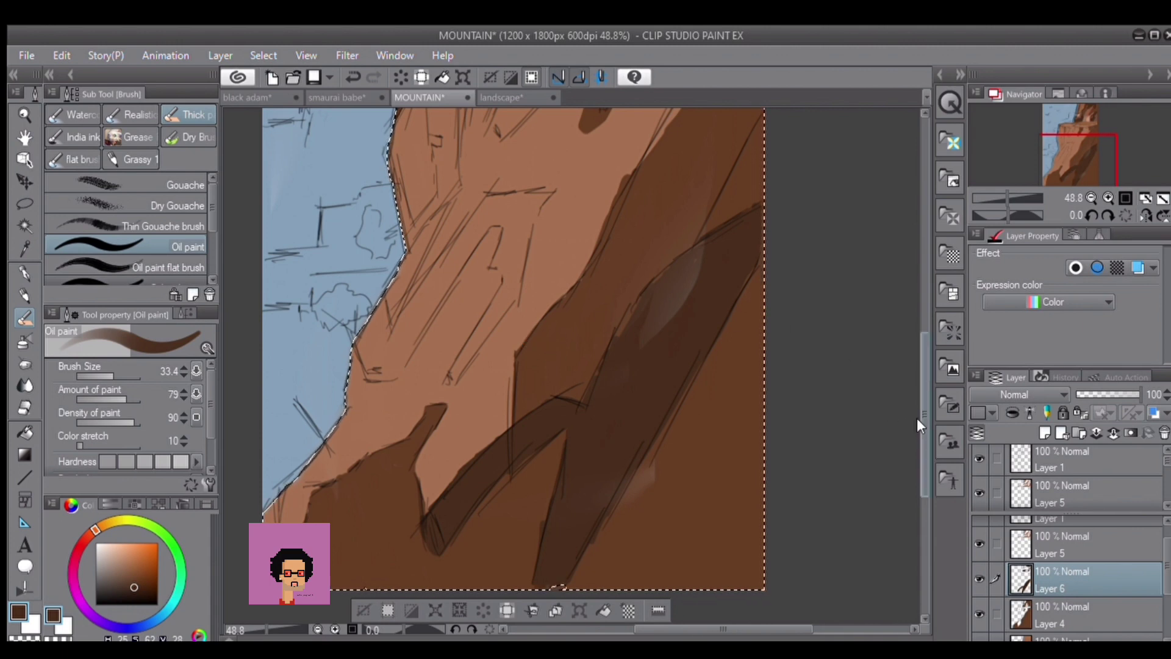
Paint a deep brown arch-shaped shadow along the sketched recess on the lit face of the lower cliff.
scroll(526, 347, up, 4)
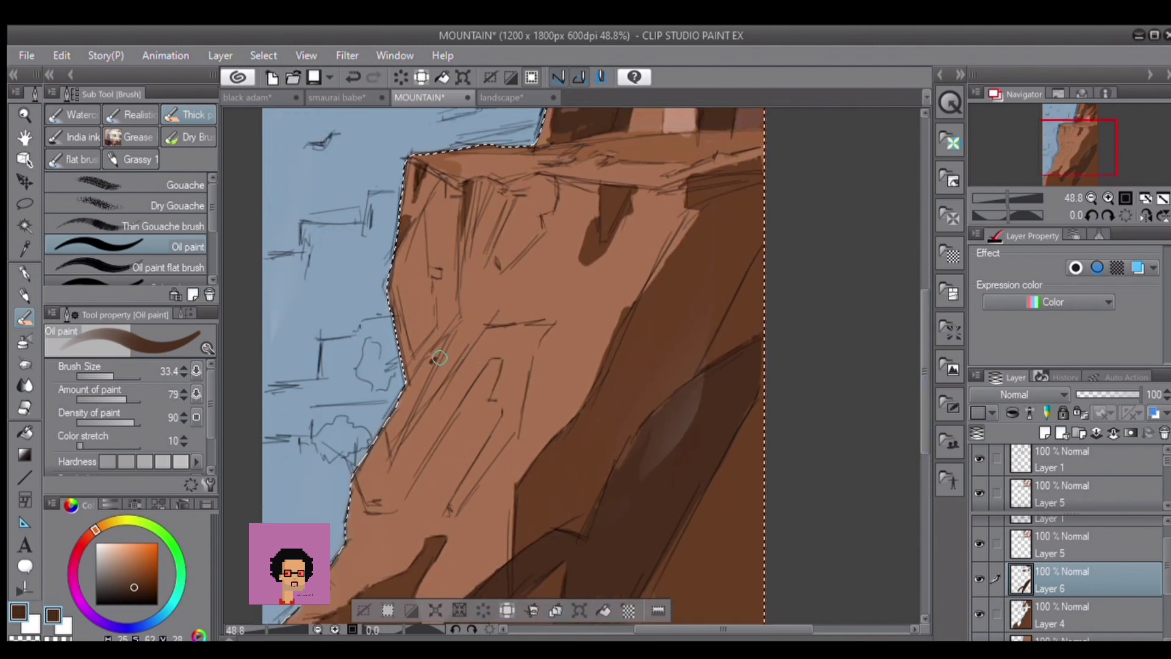
mouse_move(440, 357)
mouse_down()
mouse_move(483, 332)
mouse_move(431, 368)
mouse_move(454, 338)
mouse_up()
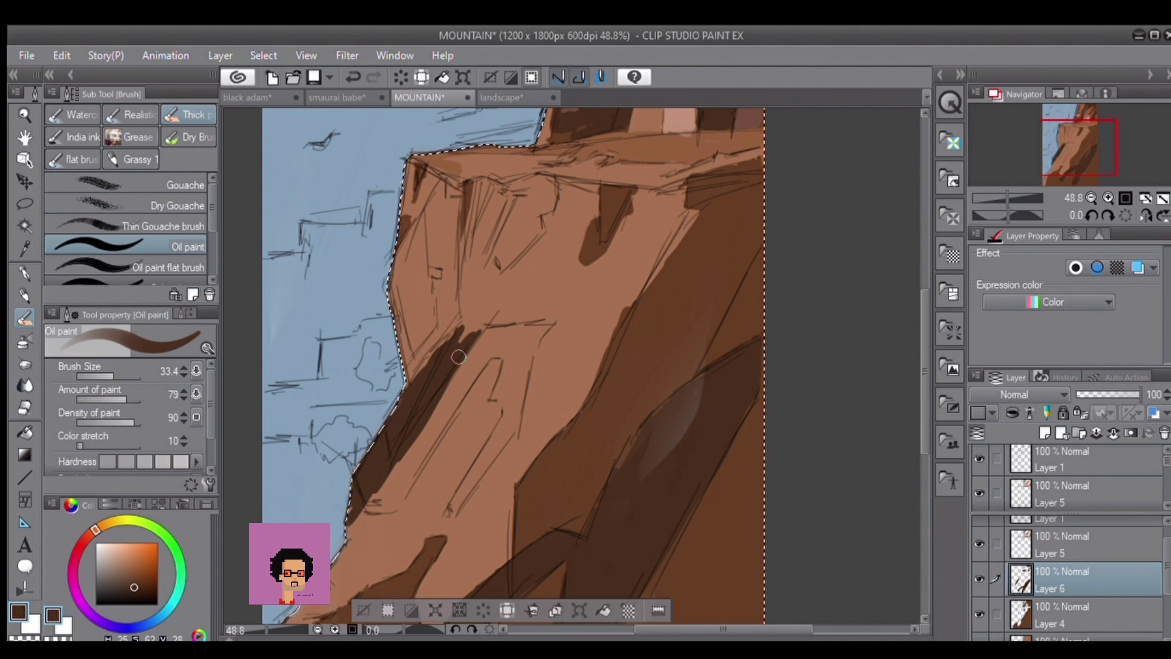
mouse_move(459, 357)
mouse_down()
mouse_move(506, 329)
mouse_move(479, 337)
mouse_move(501, 343)
mouse_move(481, 347)
mouse_move(493, 383)
mouse_up()
mouse_move(540, 330)
mouse_down()
mouse_move(531, 375)
mouse_move(493, 383)
mouse_move(495, 393)
mouse_move(527, 387)
mouse_move(513, 391)
mouse_move(502, 417)
mouse_move(519, 399)
mouse_move(462, 485)
mouse_move(514, 416)
mouse_move(500, 419)
mouse_move(454, 506)
mouse_up()
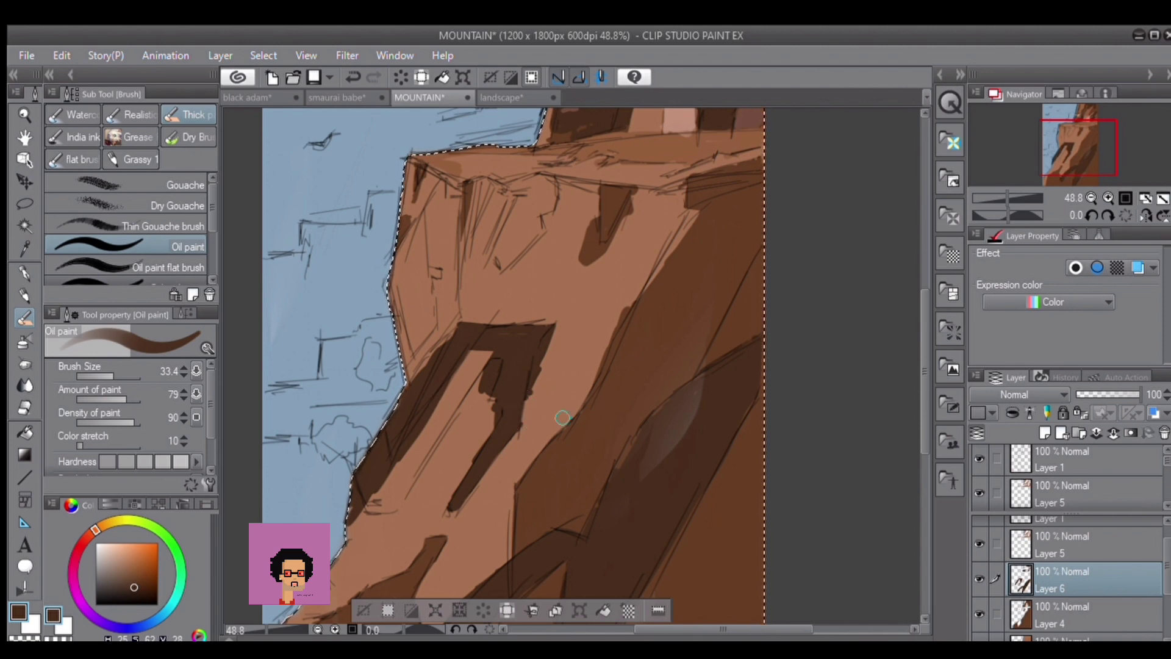
Paint deep brown shadows down the lower cliff's outer edge and in the crevice beneath the ledge's outer corner.
drag(920, 411, 896, 354)
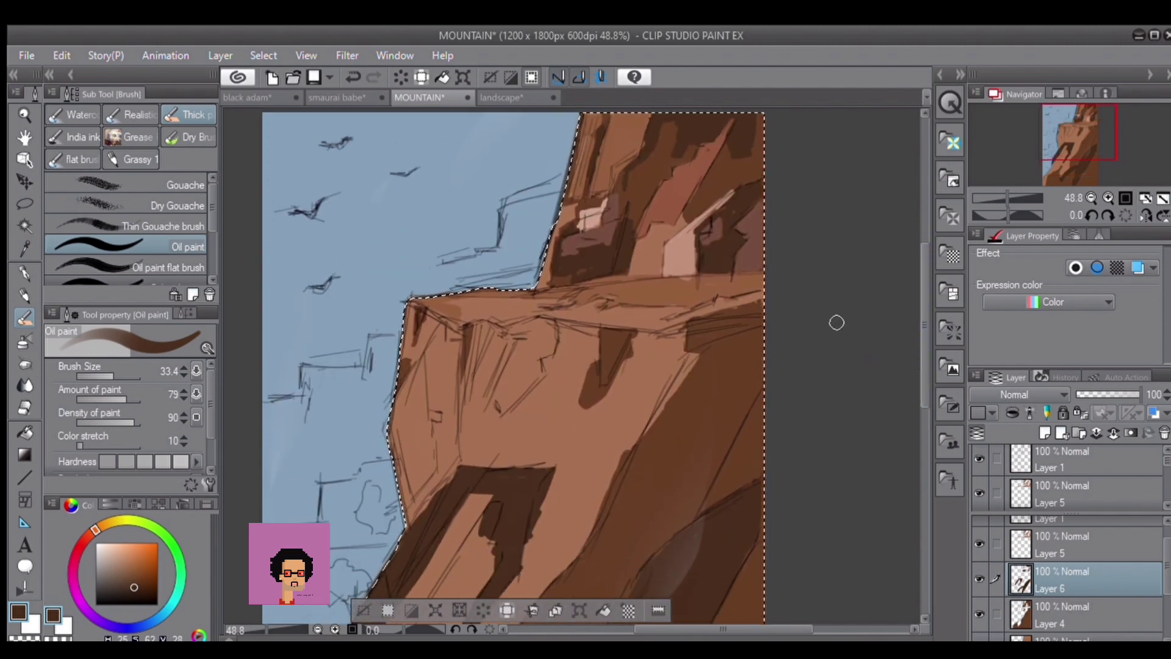
scroll(718, 266, down, 3)
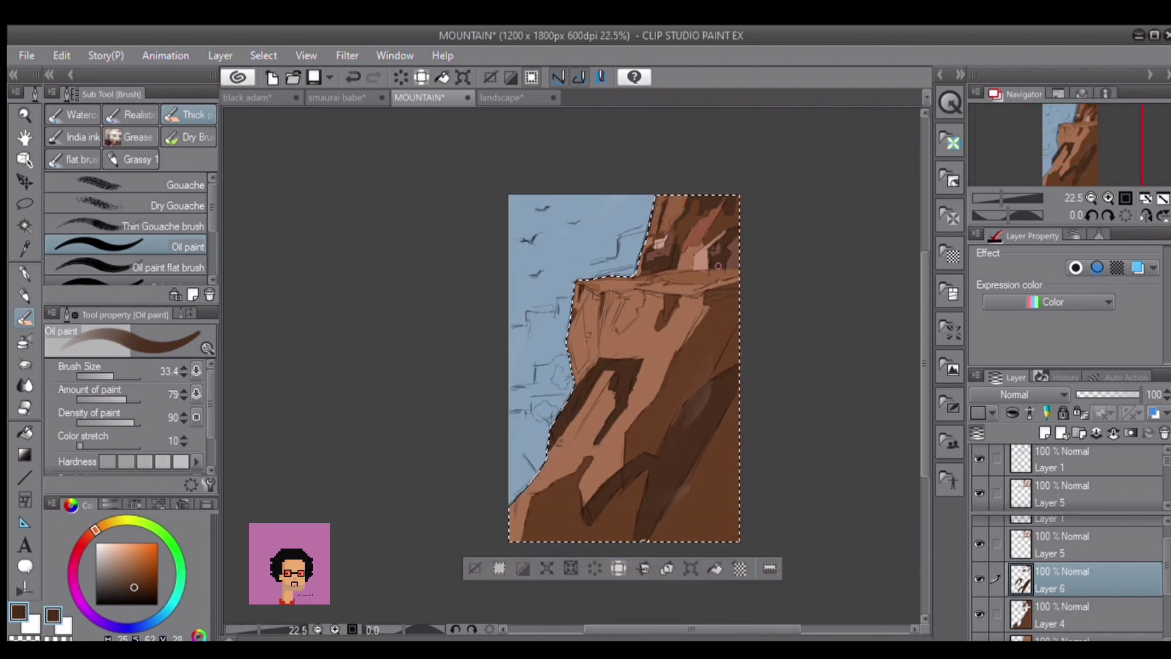
scroll(563, 351, up, 2)
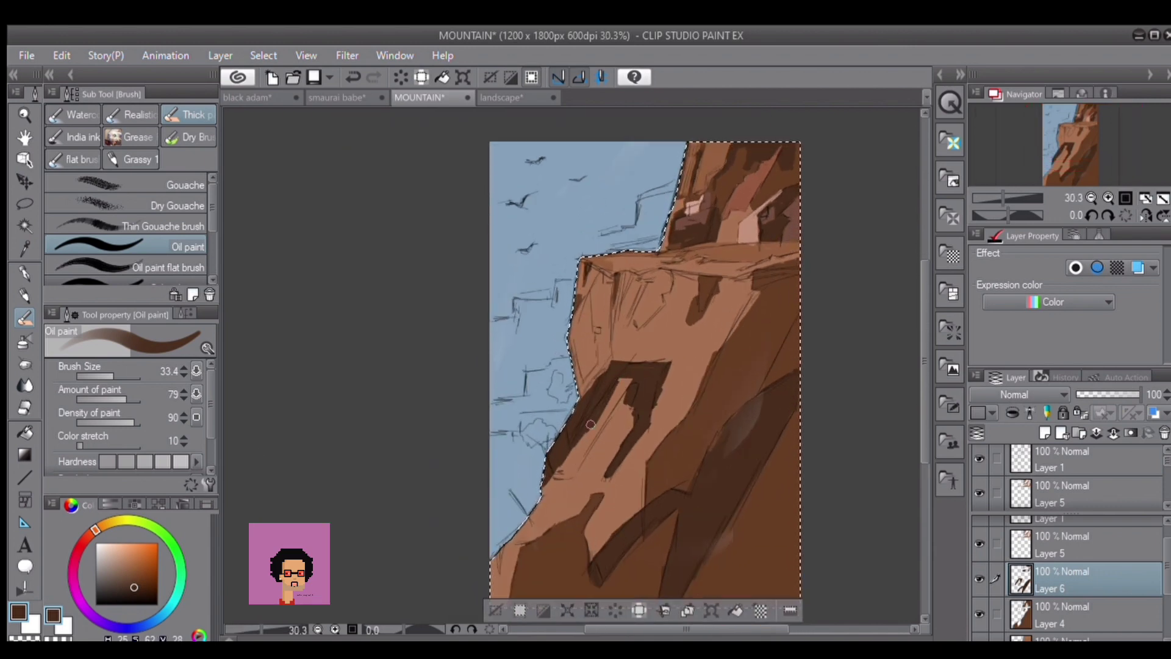
mouse_move(590, 423)
mouse_down()
mouse_move(543, 496)
mouse_move(547, 457)
mouse_move(545, 502)
mouse_move(517, 535)
mouse_up()
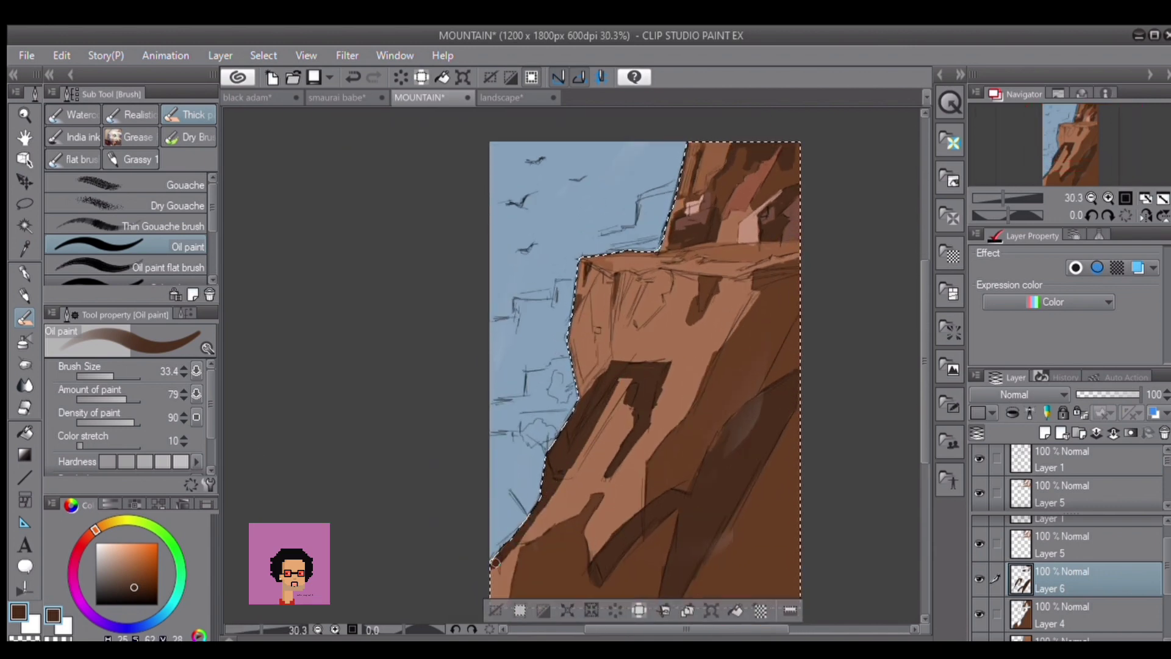
key(ctrl+z)
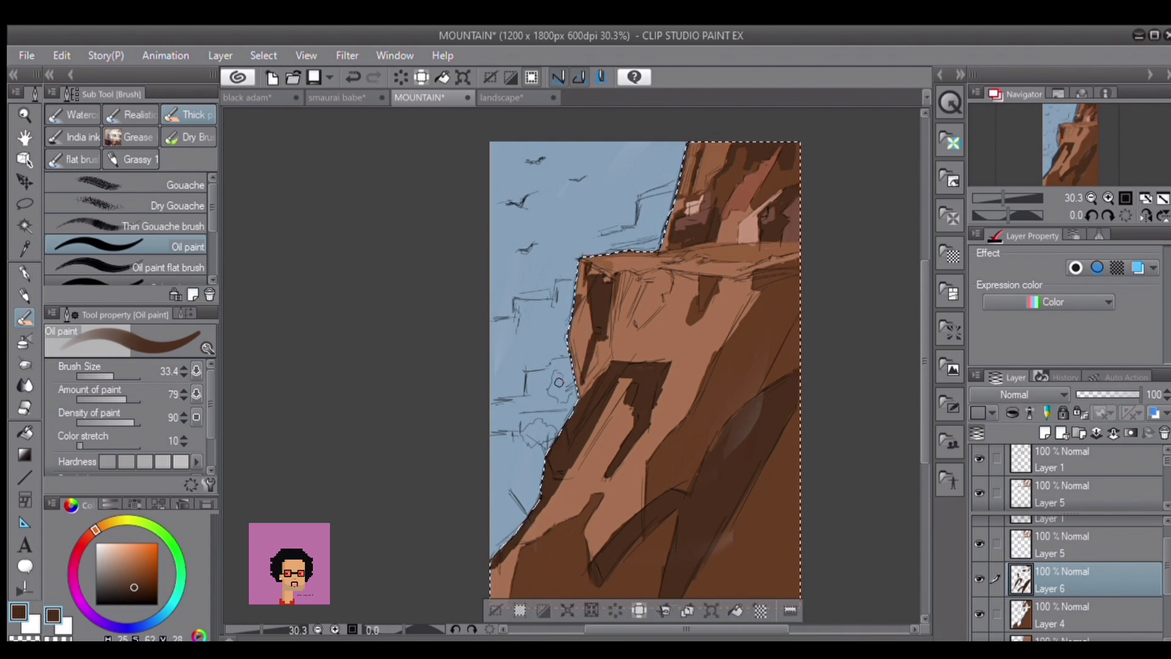
alt+click(587, 332)
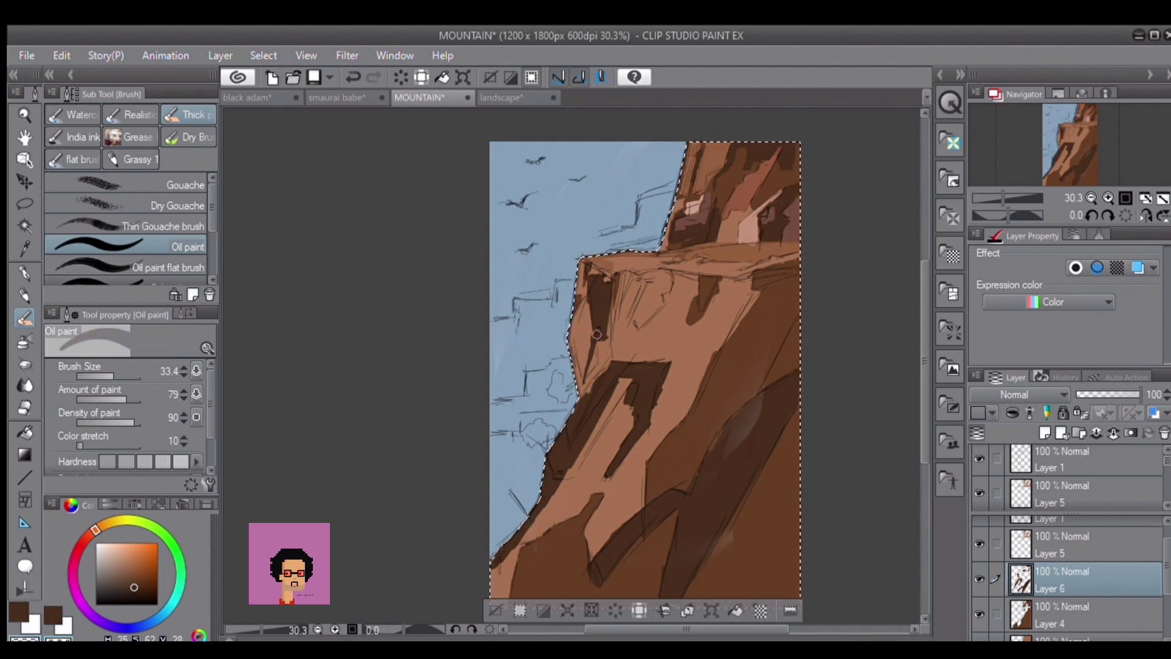
alt+click(603, 340)
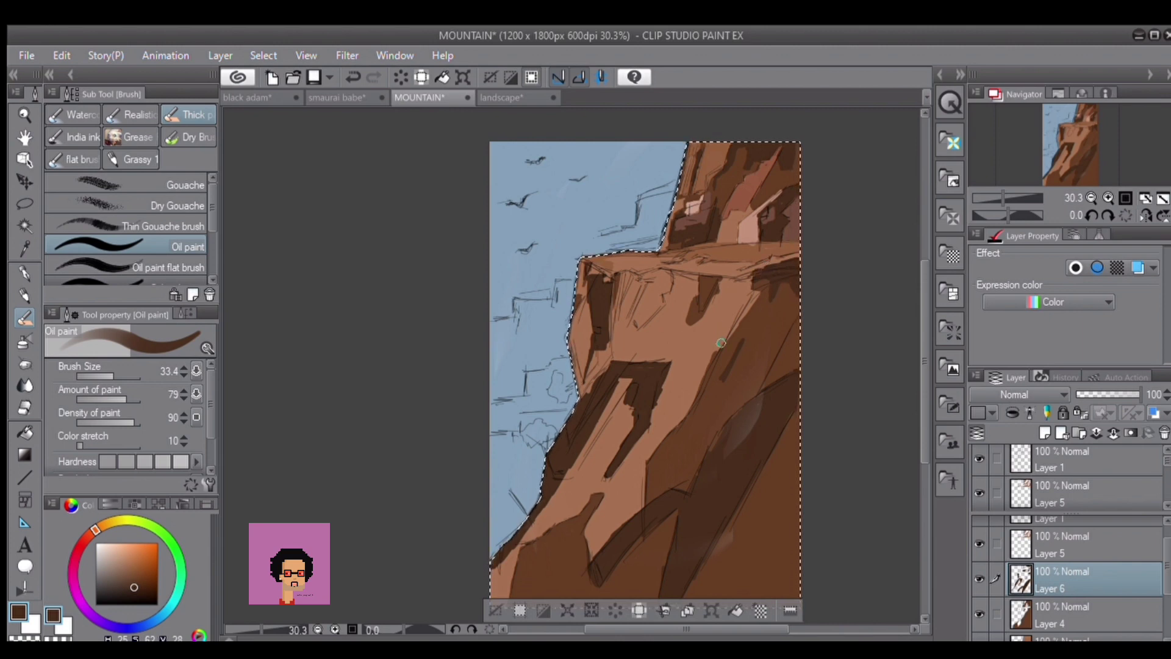
Add deep brown patches on the lower cliff's shaded slope and short crevice shadows beneath the ledge.
drag(709, 405, 713, 419)
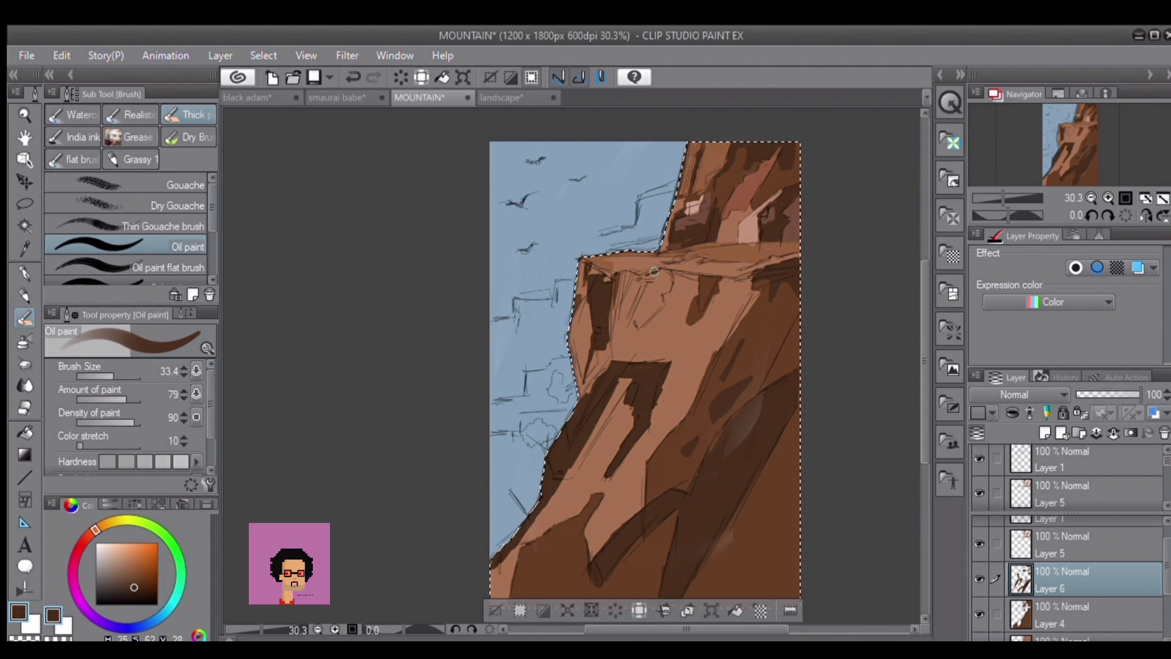
alt+click(639, 291)
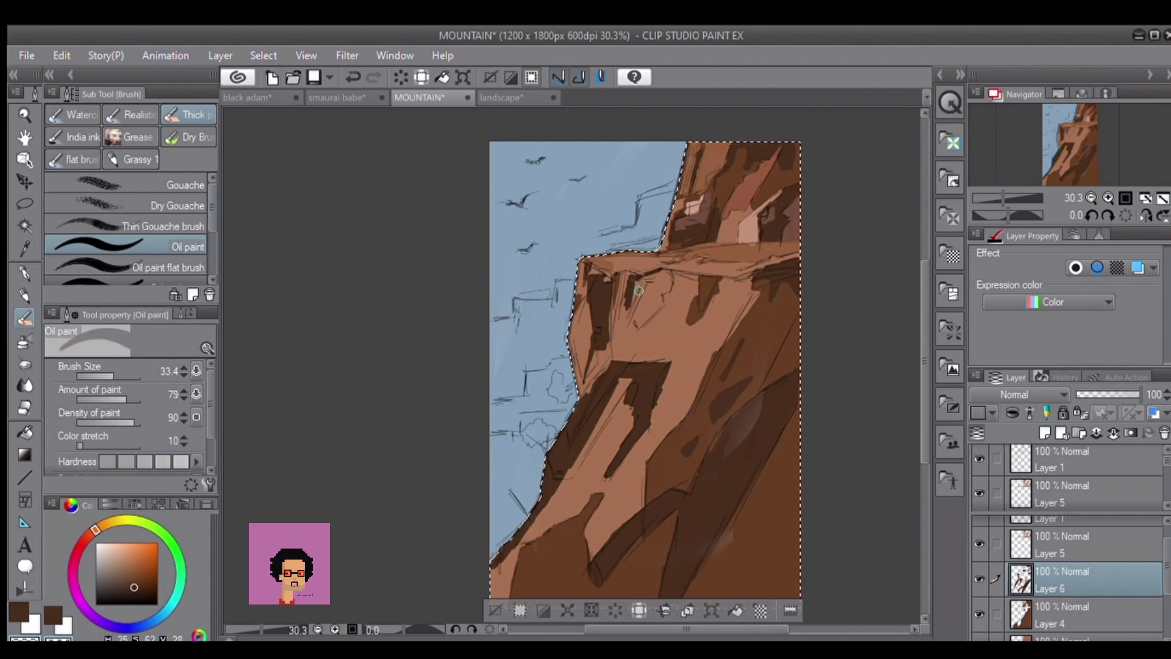
alt+click(646, 277)
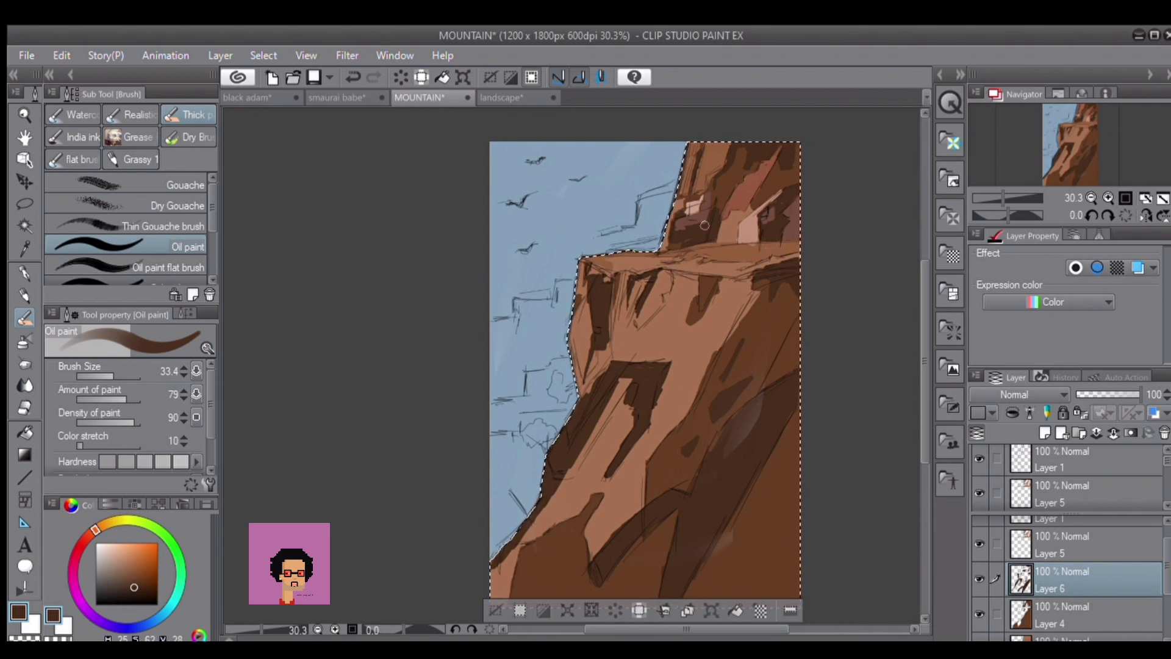
Undo the last stroke and paint fine deep brown shadows around the ledge's outer corner with brush size 10.
scroll(704, 225, down, 2)
scroll(654, 256, up, 4)
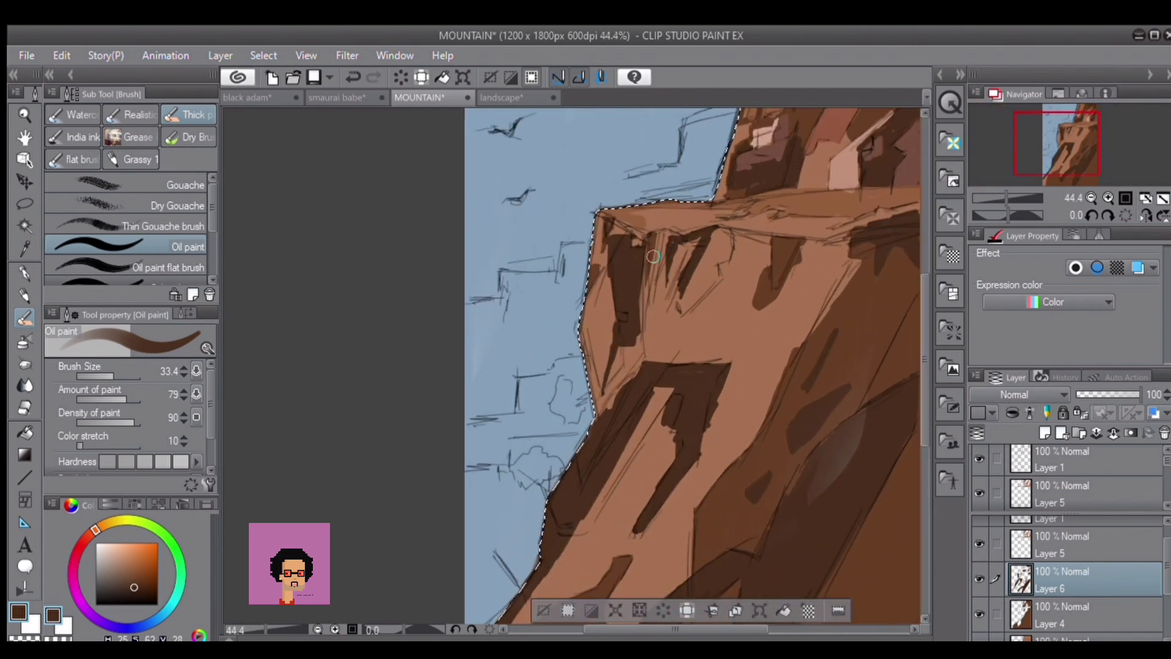
key(ctrl+z)
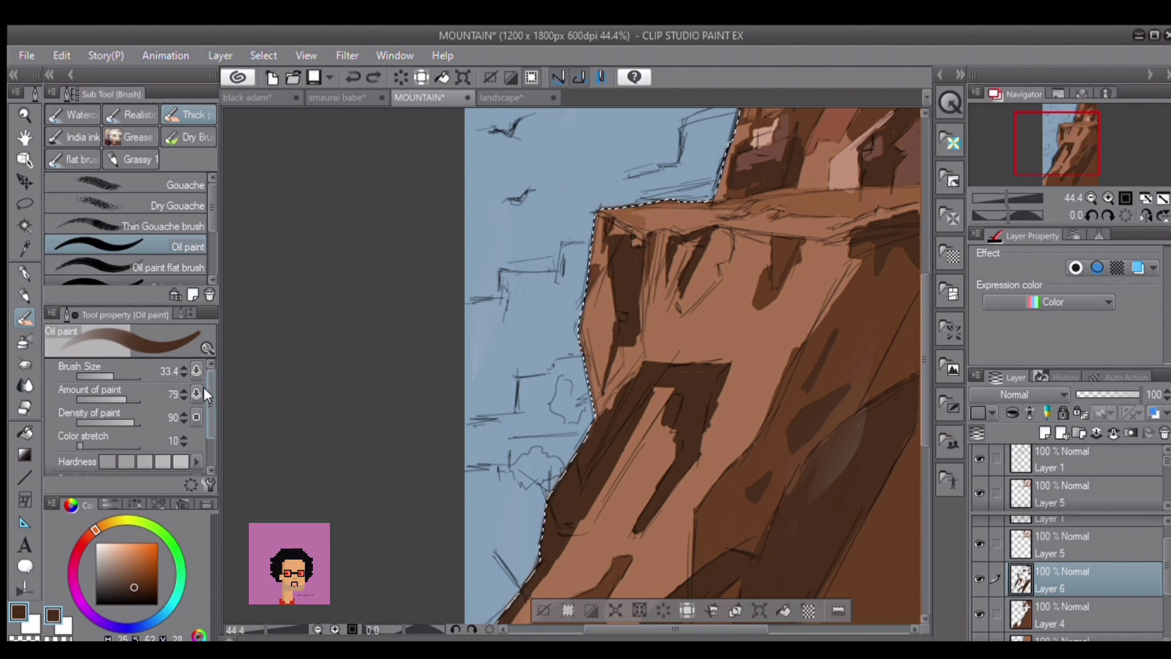
key(bracketleft)
key(bracketleft)
key(bracketleft)
key(bracketleft)
key(bracketleft)
key(bracketleft)
key(bracketleft)
key(bracketleft)
key(bracketleft)
key(bracketleft)
key(bracketleft)
key(bracketleft)
key(bracketleft)
key(bracketleft)
key(bracketleft)
key(bracketleft)
key(bracketleft)
key(bracketleft)
key(bracketleft)
key(bracketleft)
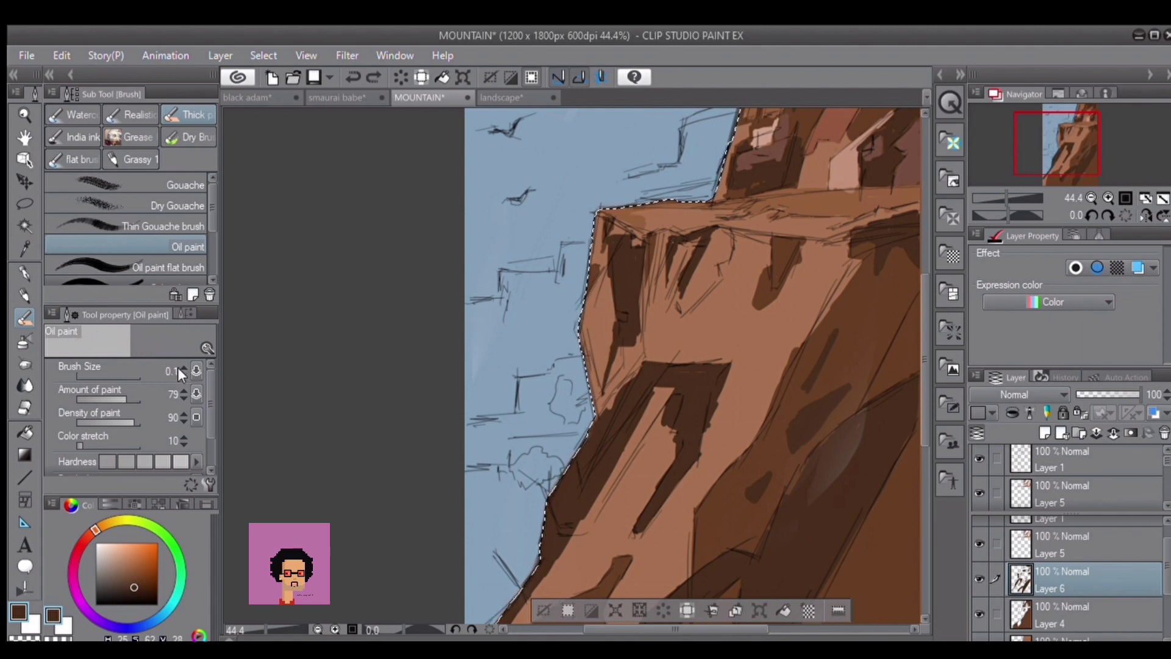
key(bracketright)
key(bracketright)
key(bracketright)
key(bracketright)
key(bracketright)
key(bracketright)
key(bracketright)
key(bracketright)
key(bracketright)
key(bracketright)
click(299, 314)
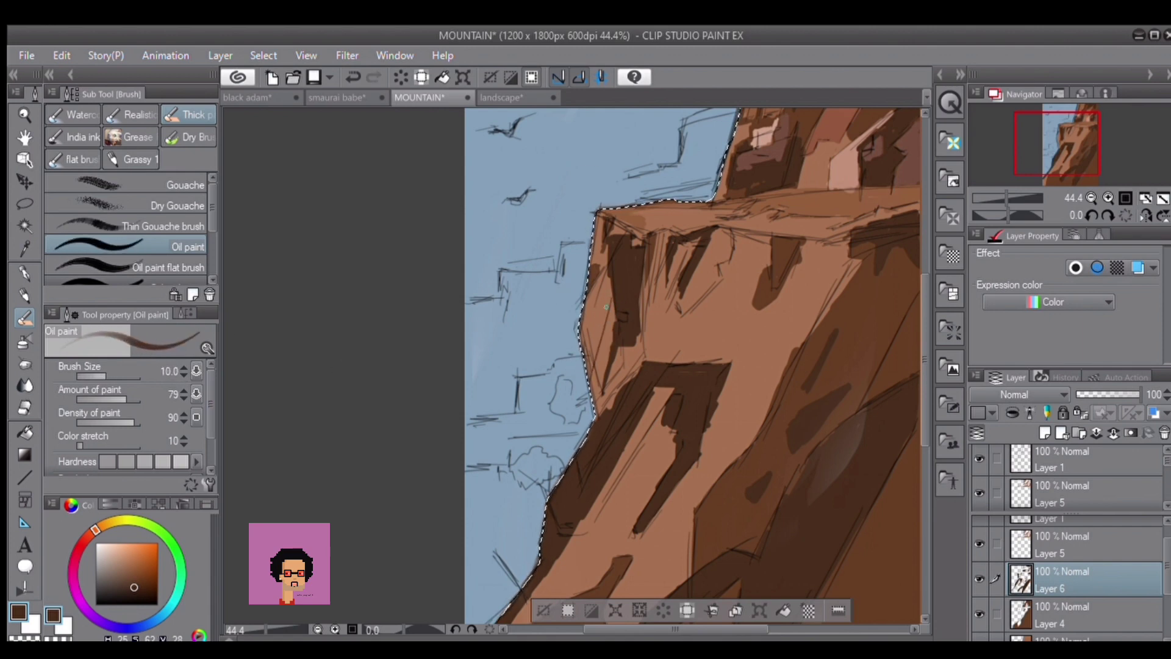
drag(593, 232, 673, 199)
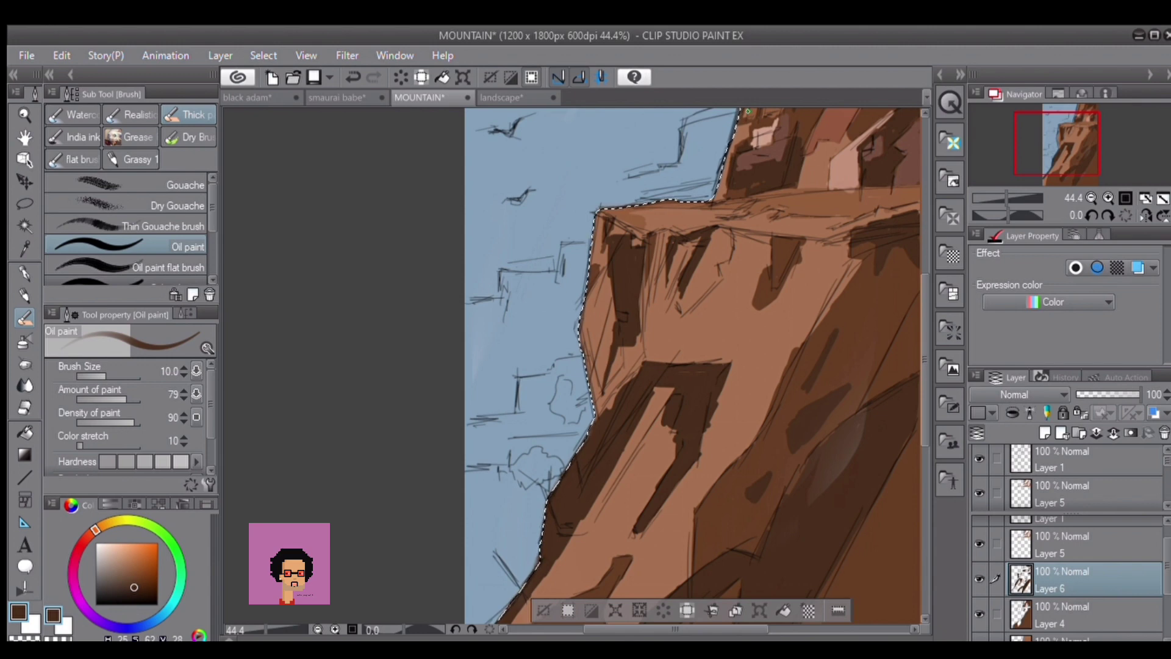
Select Layer 5 and hide the sketch on Layer 1 to examine the painted cliff without lines.
drag(924, 415, 919, 387)
click(975, 538)
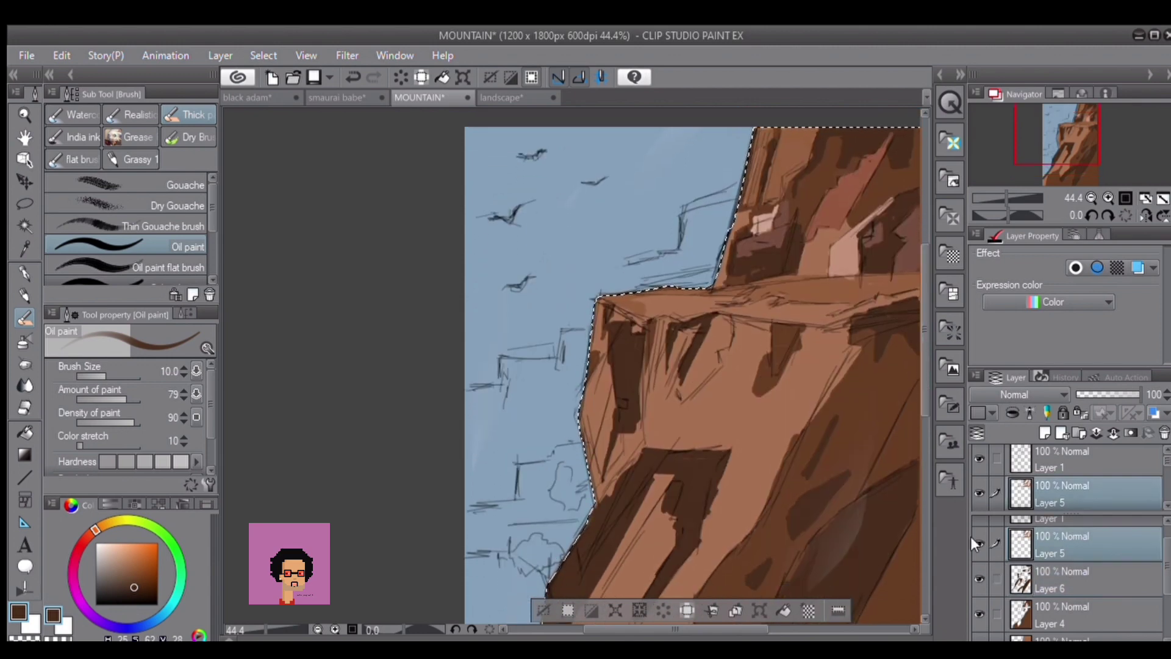
click(976, 538)
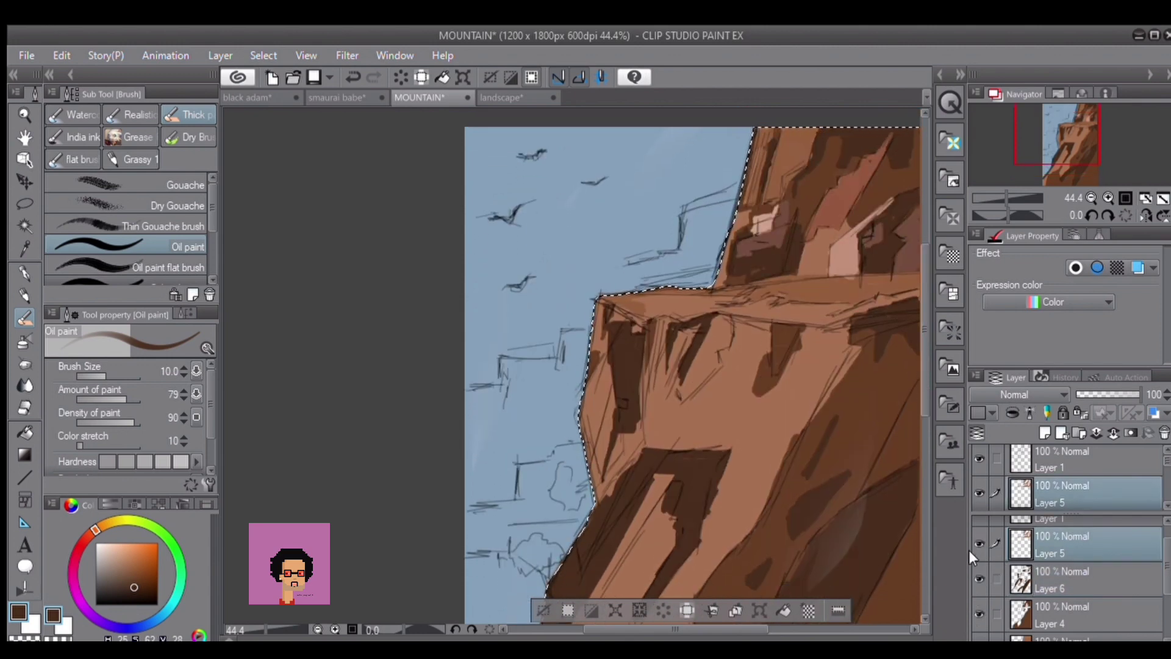
scroll(1145, 558, up, 1)
click(978, 526)
scroll(975, 491, down, 1)
scroll(801, 450, down, 3)
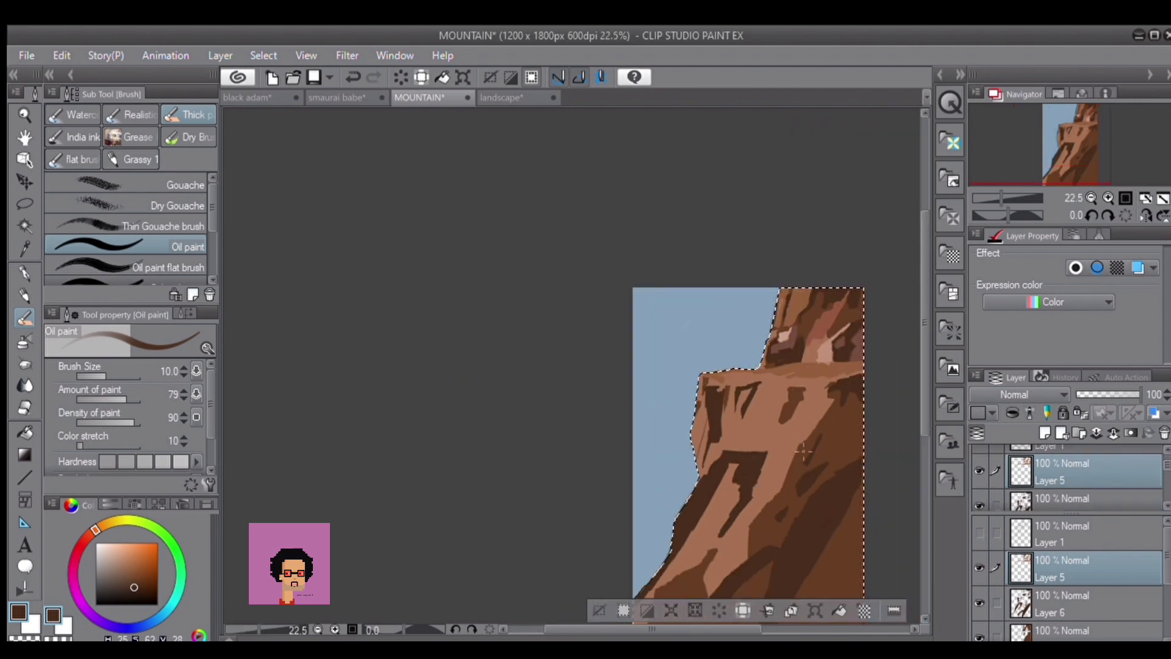
scroll(800, 451, up, 3)
scroll(801, 451, up, 1)
Add a new layer above Layer 5, show the sketch layer again, and set a near-white colour with brush size 25.6.
click(1044, 433)
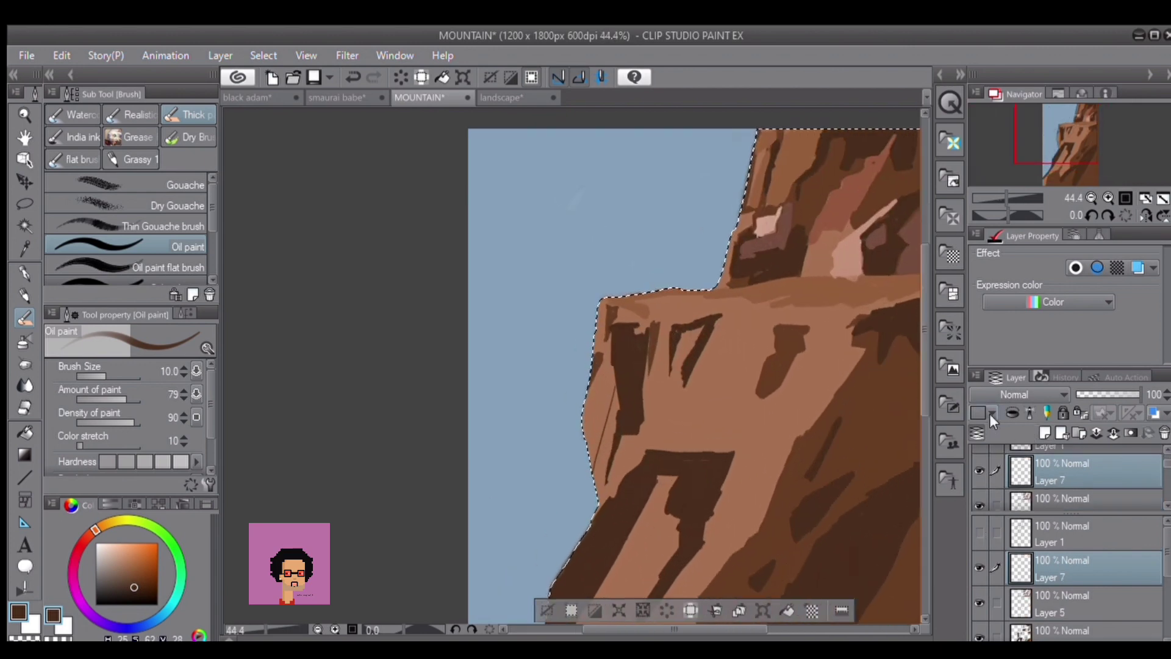
drag(113, 566, 97, 548)
click(108, 375)
click(979, 532)
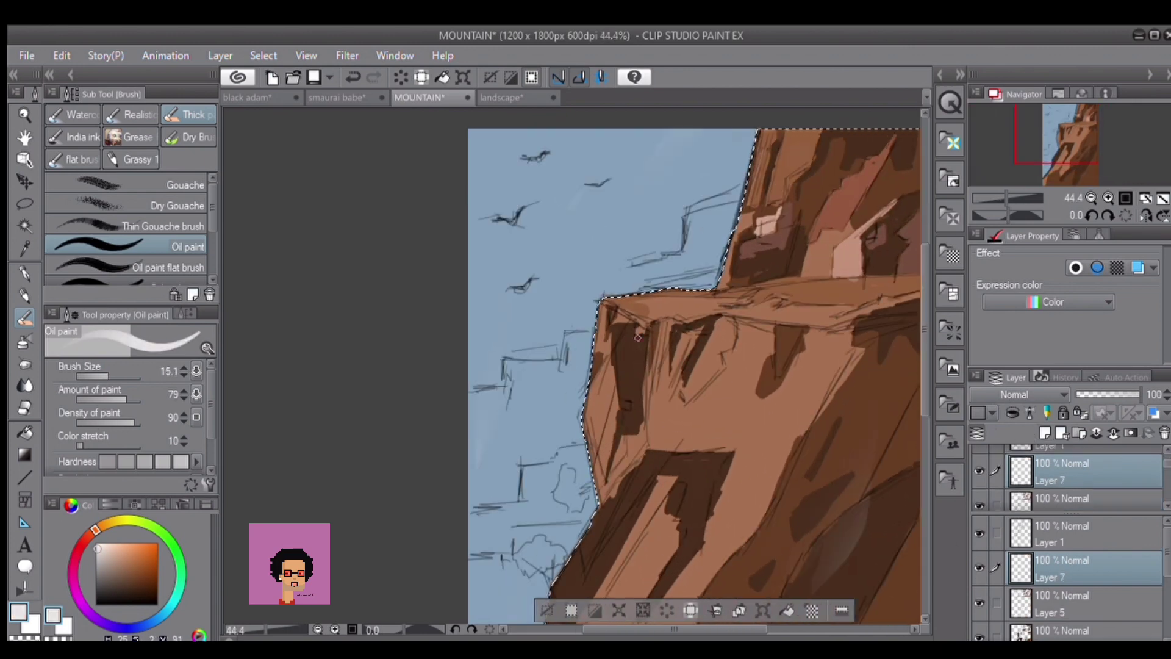
key(bracketright)
key(bracketright)
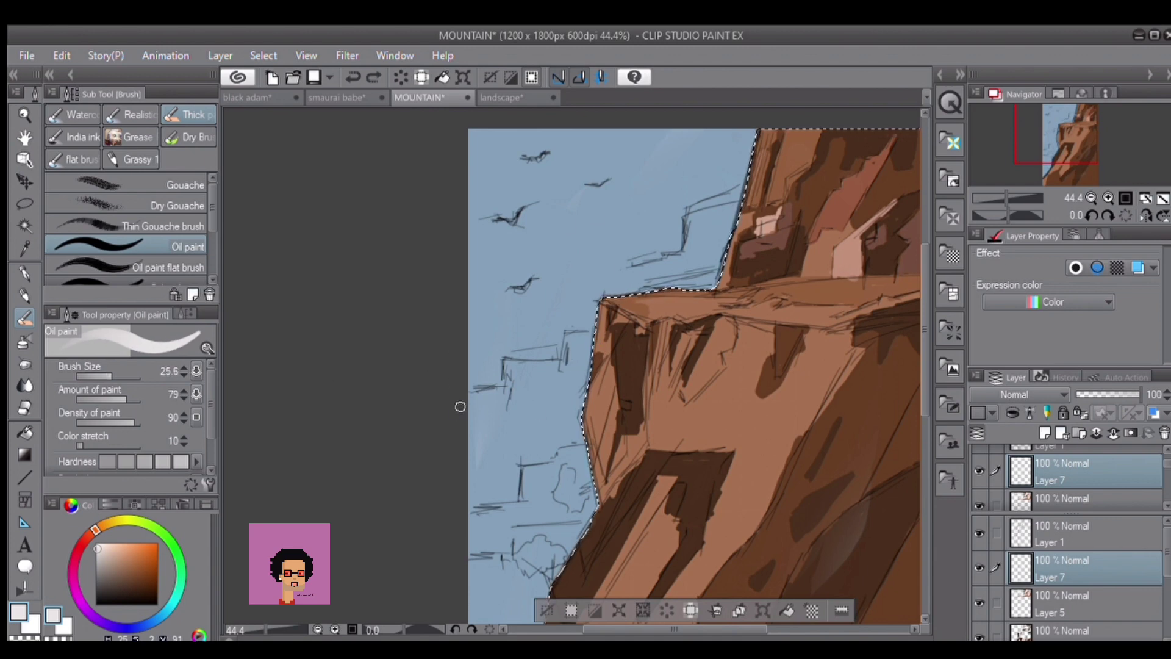
Move Layer 7 beneath Layer 4 and paint a pale pink highlight along the ledge's front rim.
click(105, 551)
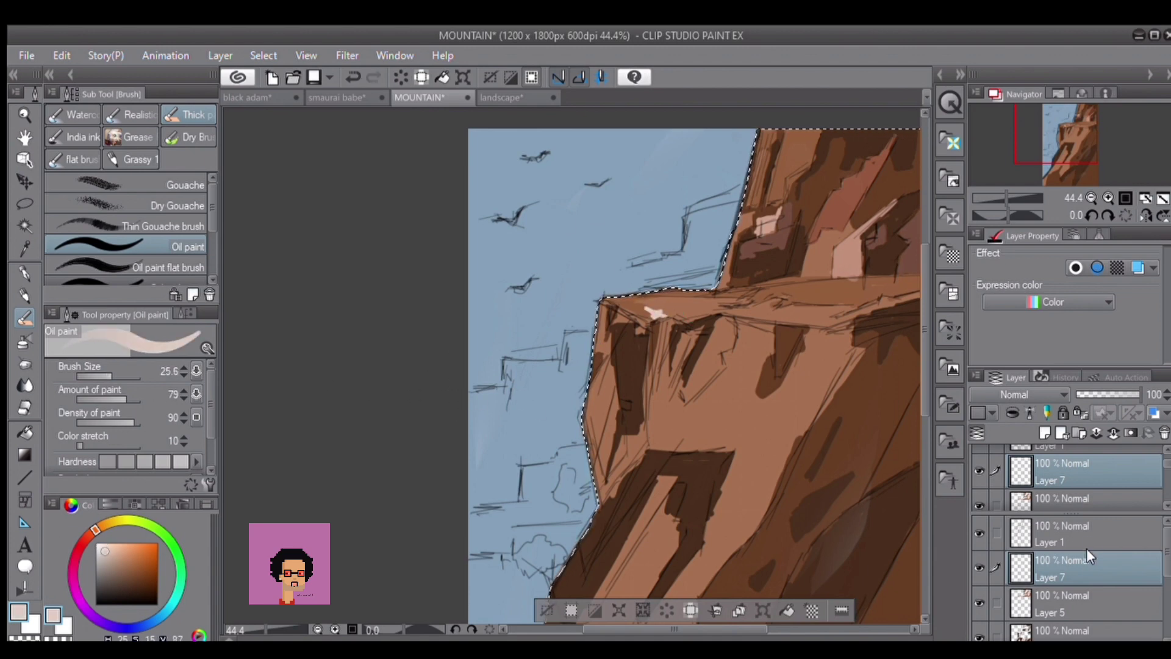
drag(1089, 557, 1073, 573)
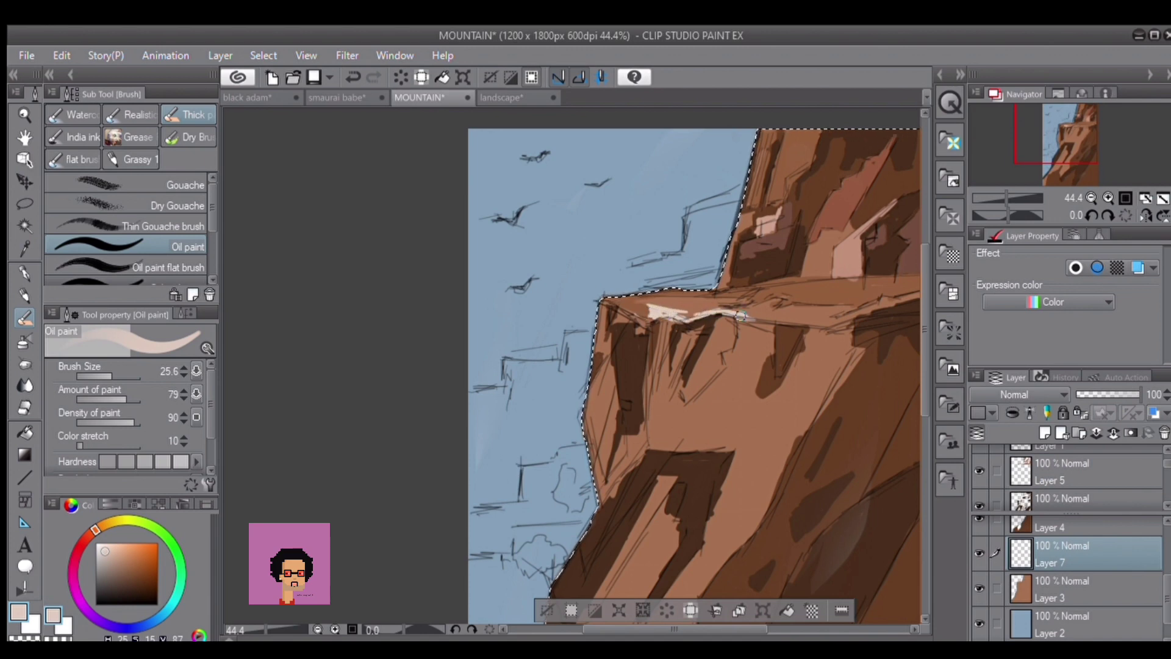
drag(795, 318, 829, 326)
click(783, 630)
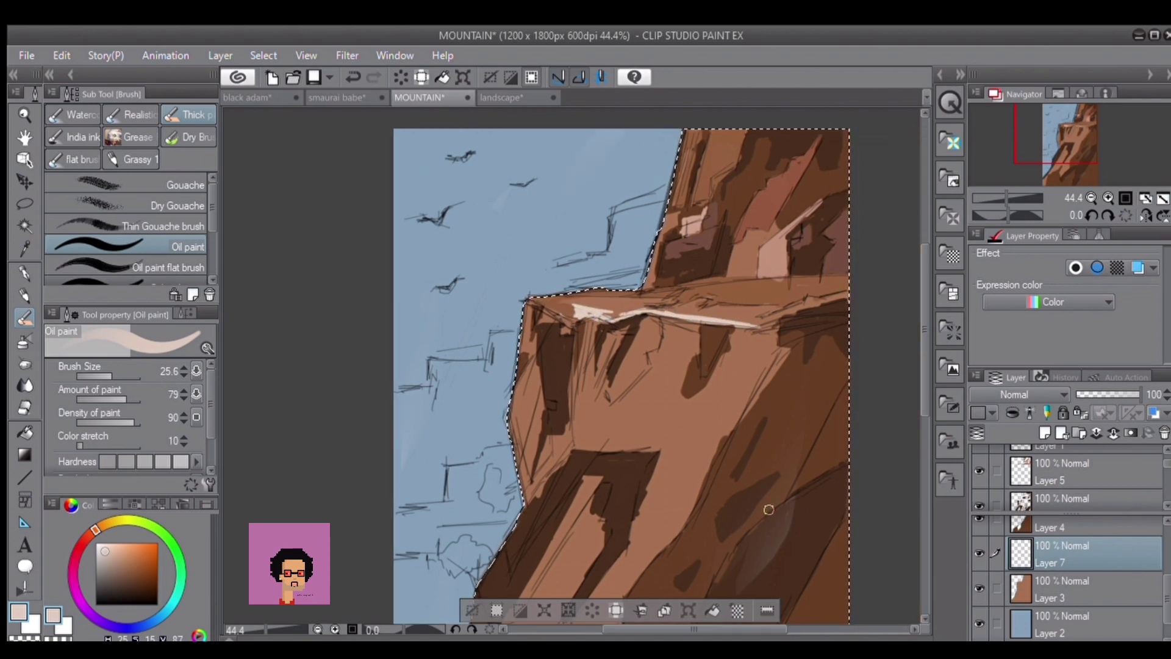
drag(755, 327, 849, 294)
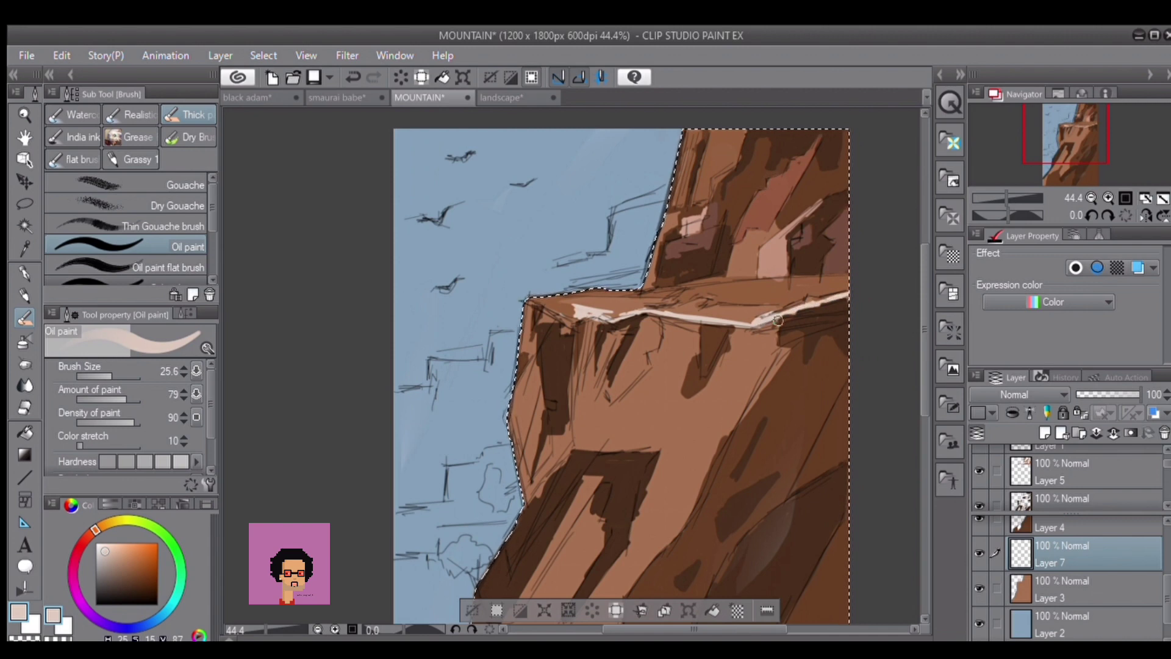
Blend a slightly darker pink across the ledge's top surface and touch up its outer part with the paler pink.
click(112, 555)
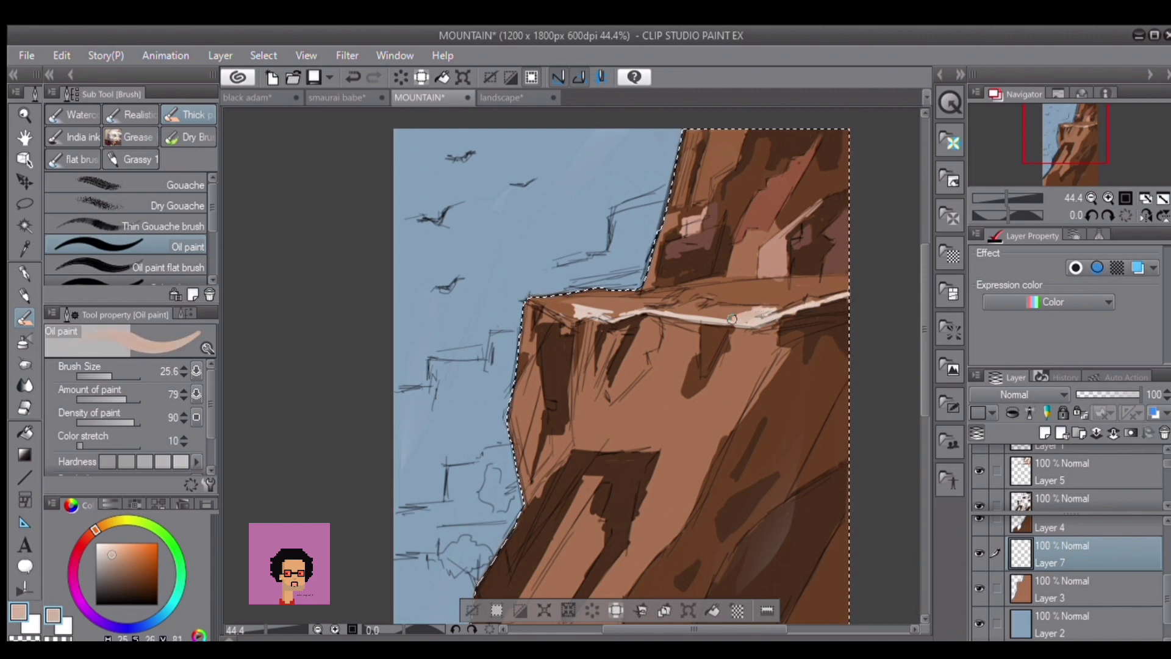
mouse_move(756, 310)
mouse_down()
mouse_move(706, 312)
mouse_move(712, 321)
mouse_move(690, 311)
mouse_move(706, 298)
mouse_move(672, 309)
mouse_move(580, 300)
mouse_up()
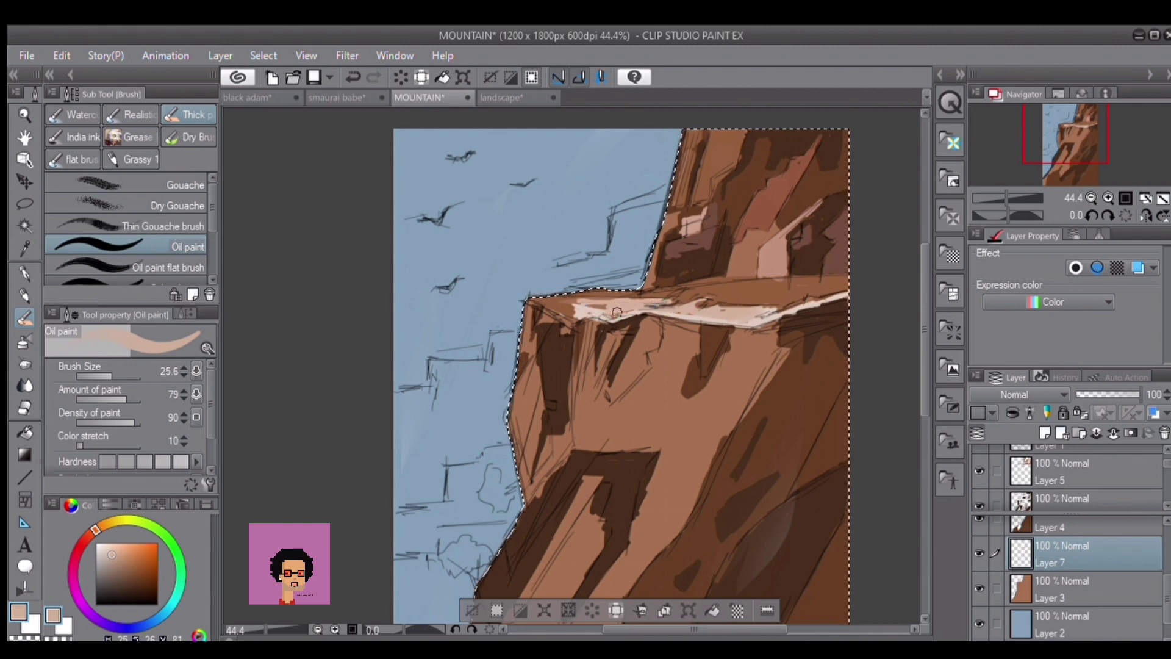
alt+click(575, 303)
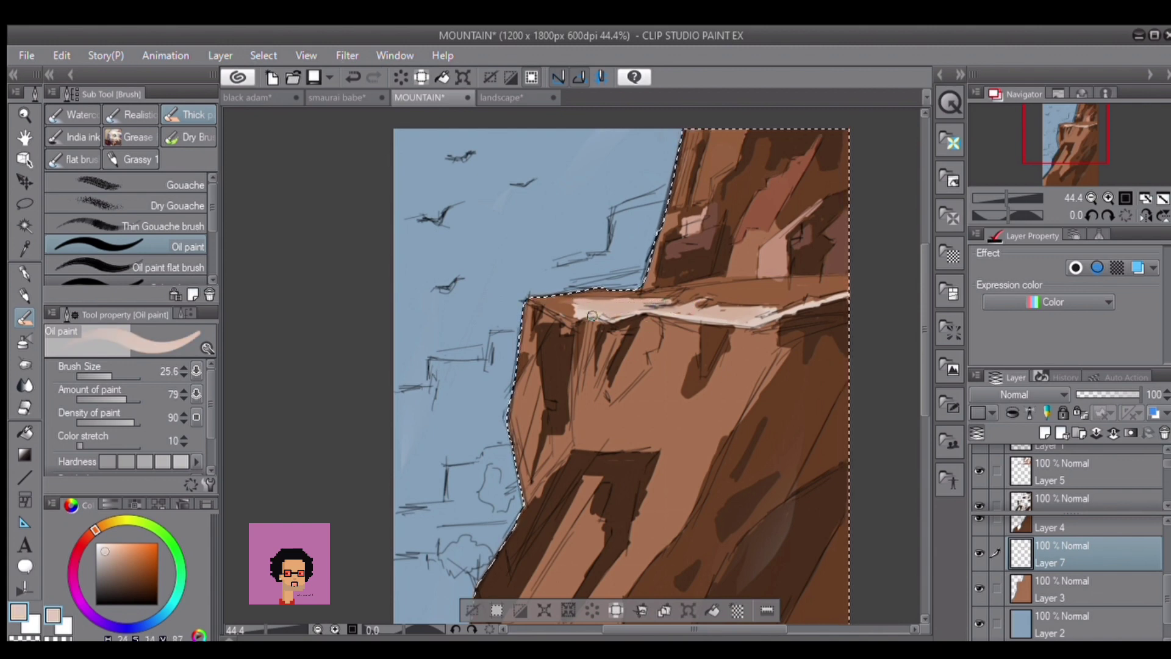
drag(575, 304, 613, 315)
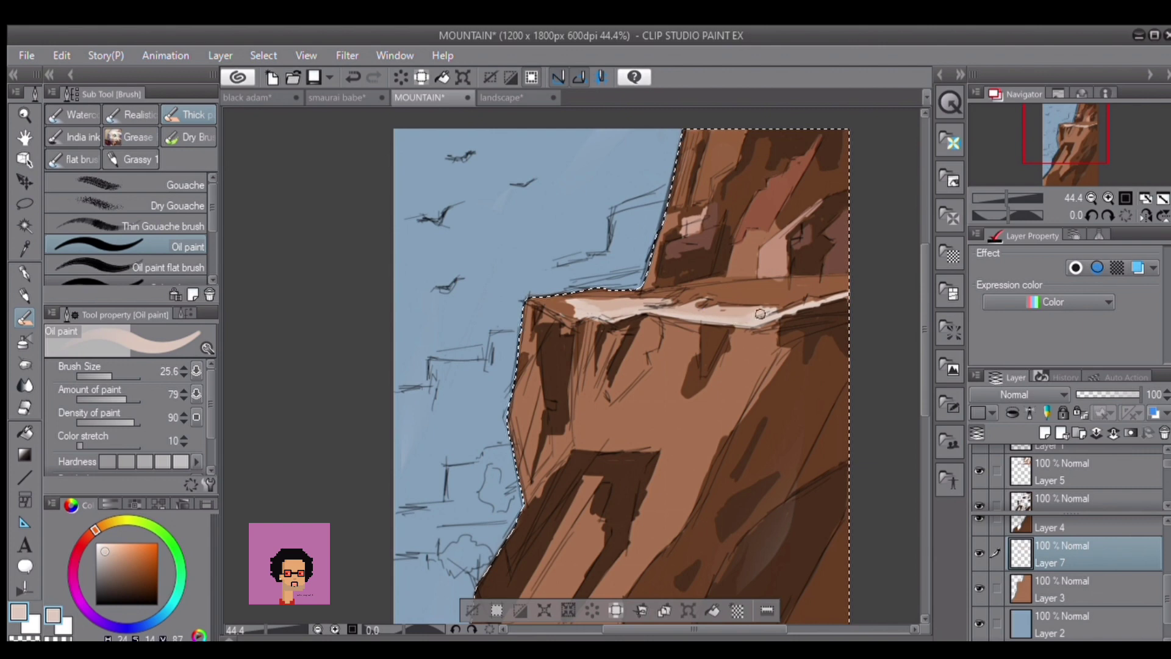
Paint a thin pale pink streak running down the cliff face from the ledge's front rim and trim its side with transparent colour.
key(ctrl+minus)
key(ctrl+minus)
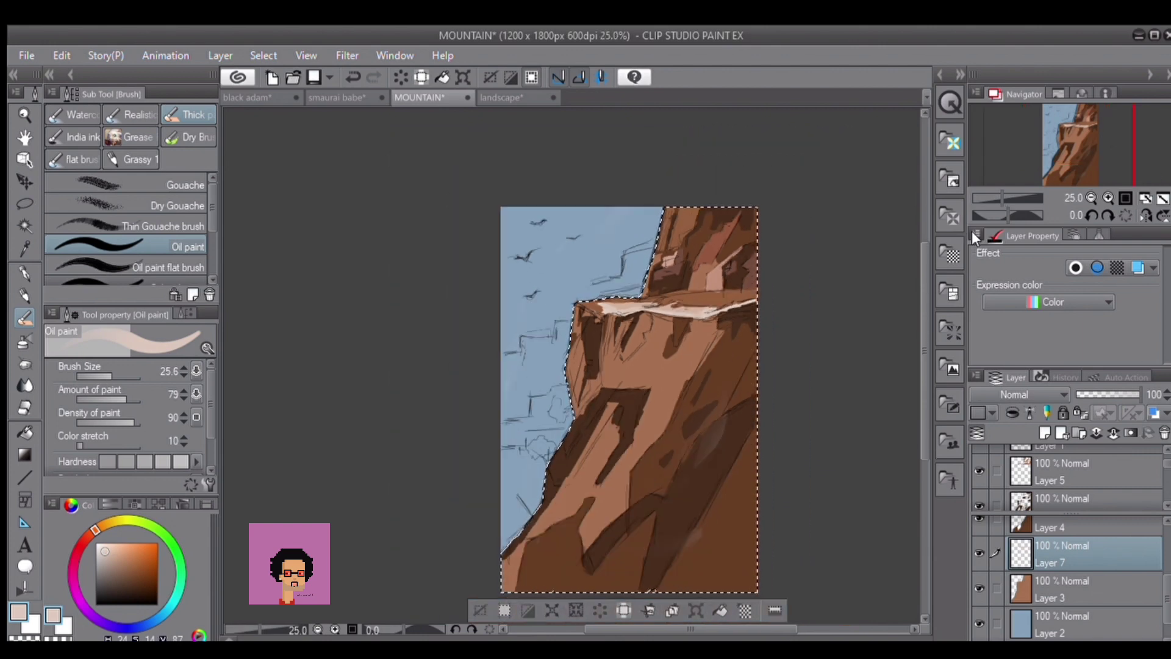
scroll(712, 292, down, 1)
scroll(711, 288, up, 3)
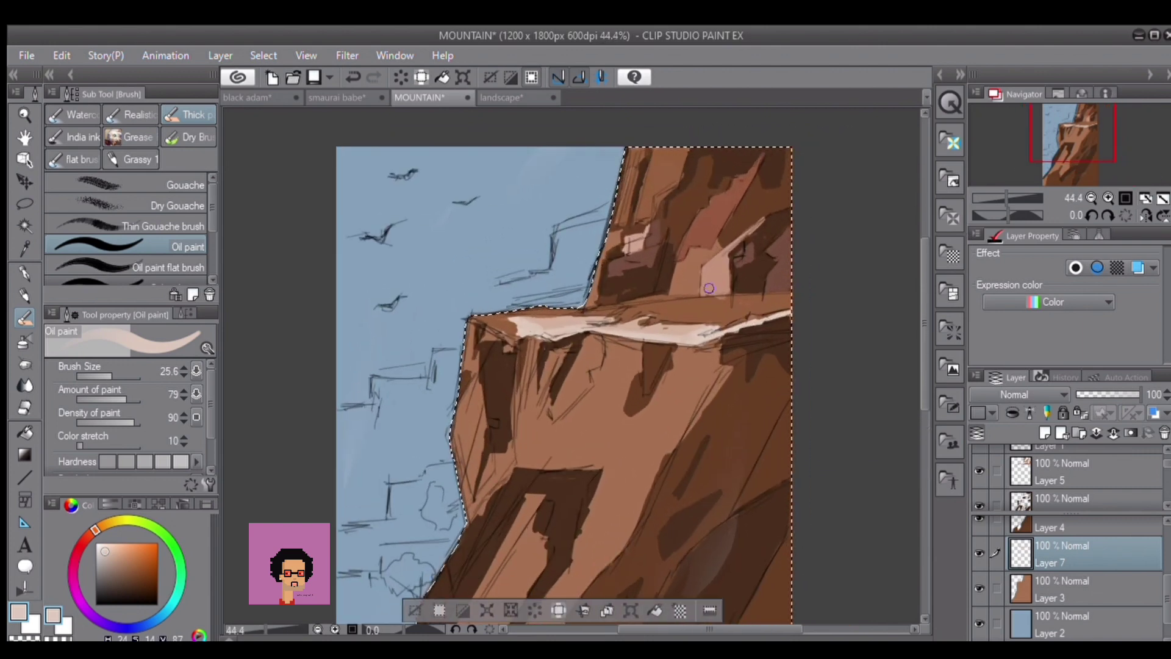
drag(532, 336, 524, 388)
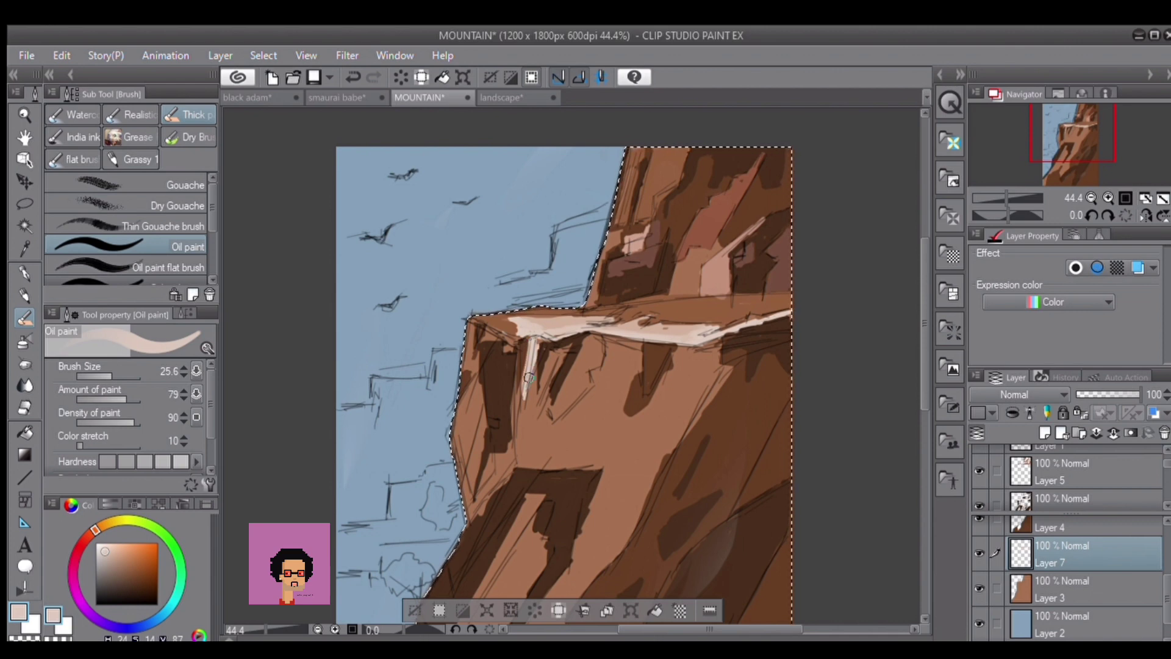
key(c)
drag(538, 349, 528, 396)
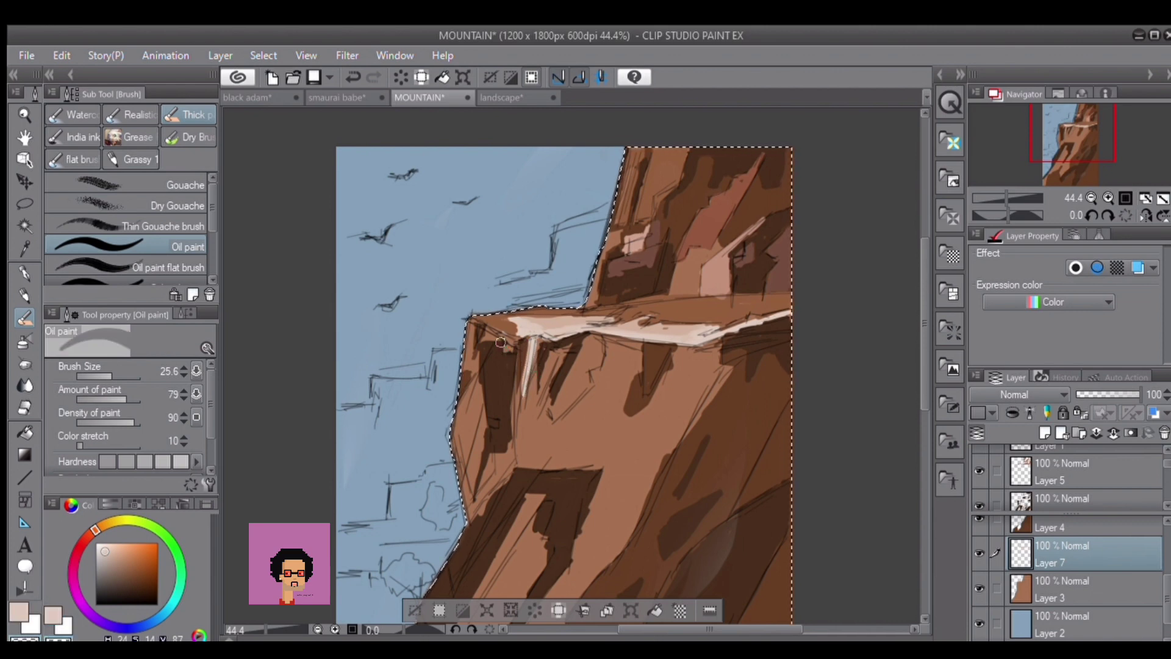
drag(629, 245, 628, 307)
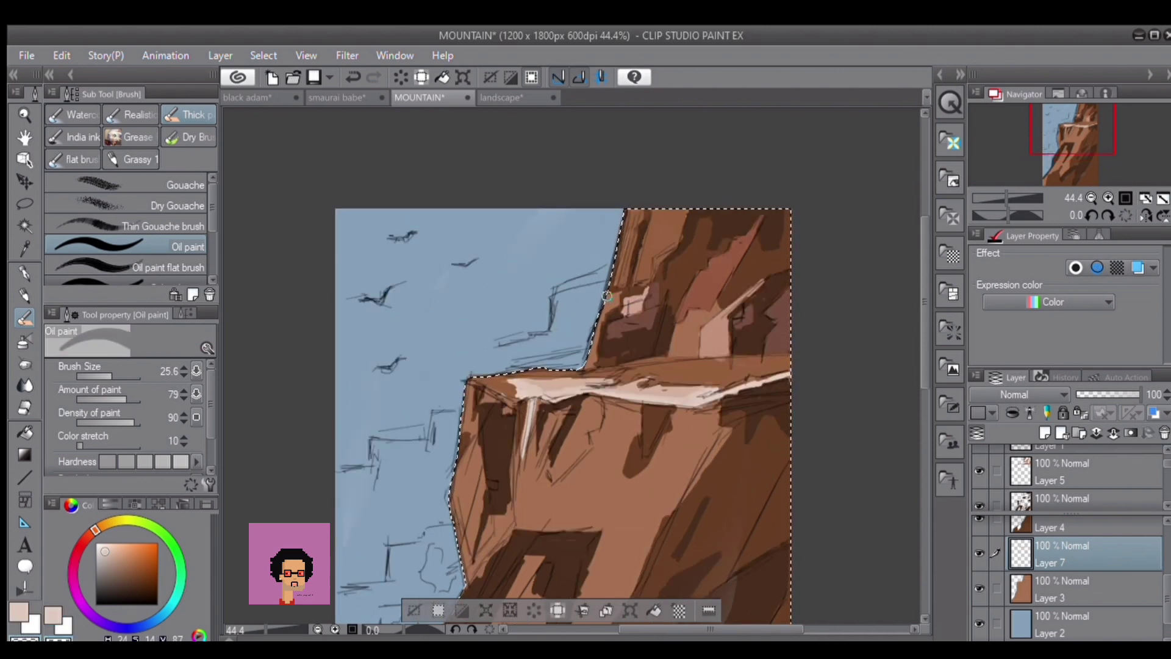
Select Layer 5 and paint a thin pale pink highlight along the upper cliff's outer edge just above the ledge.
scroll(976, 565, up, 3)
click(1037, 564)
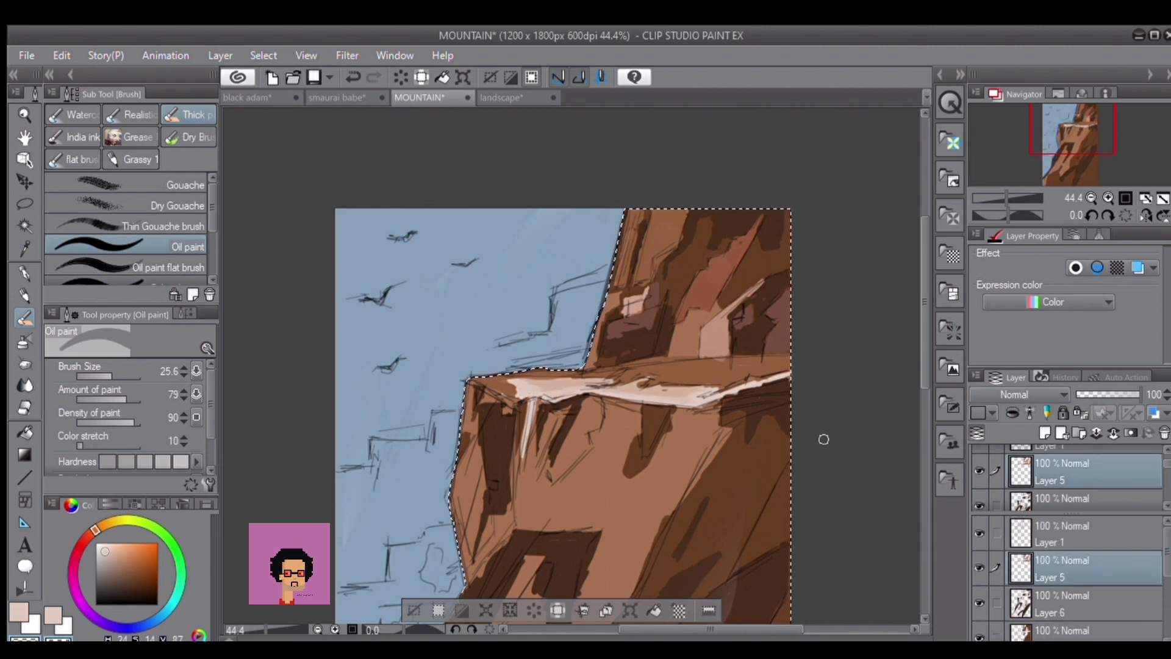
key(c)
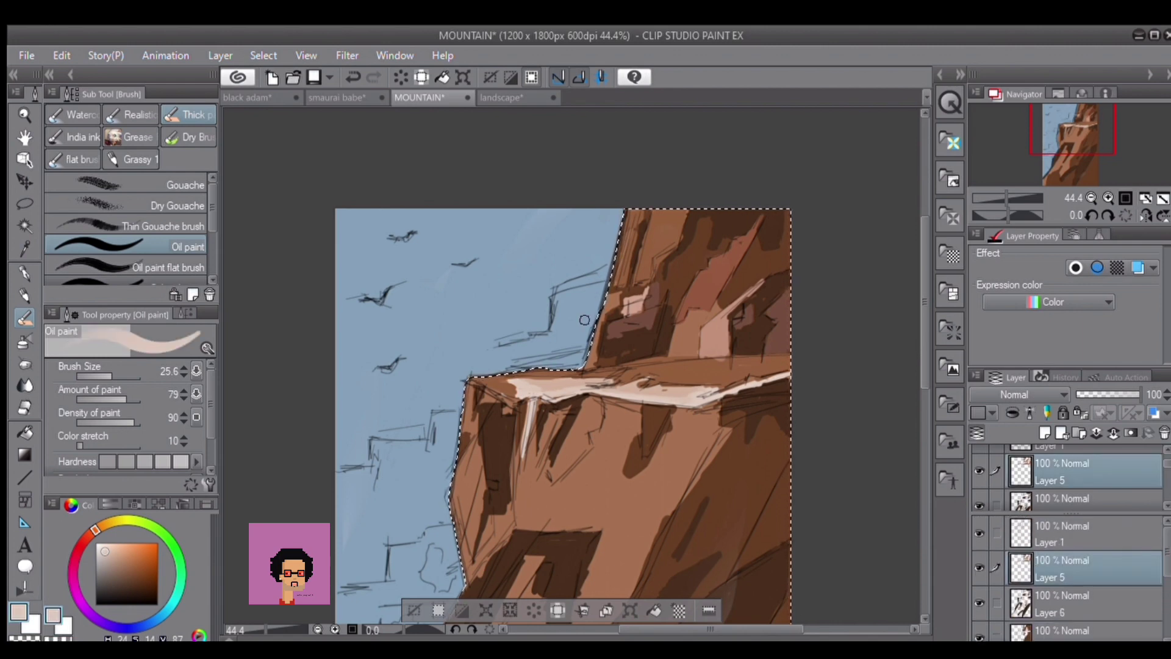
drag(607, 298, 589, 356)
key(c)
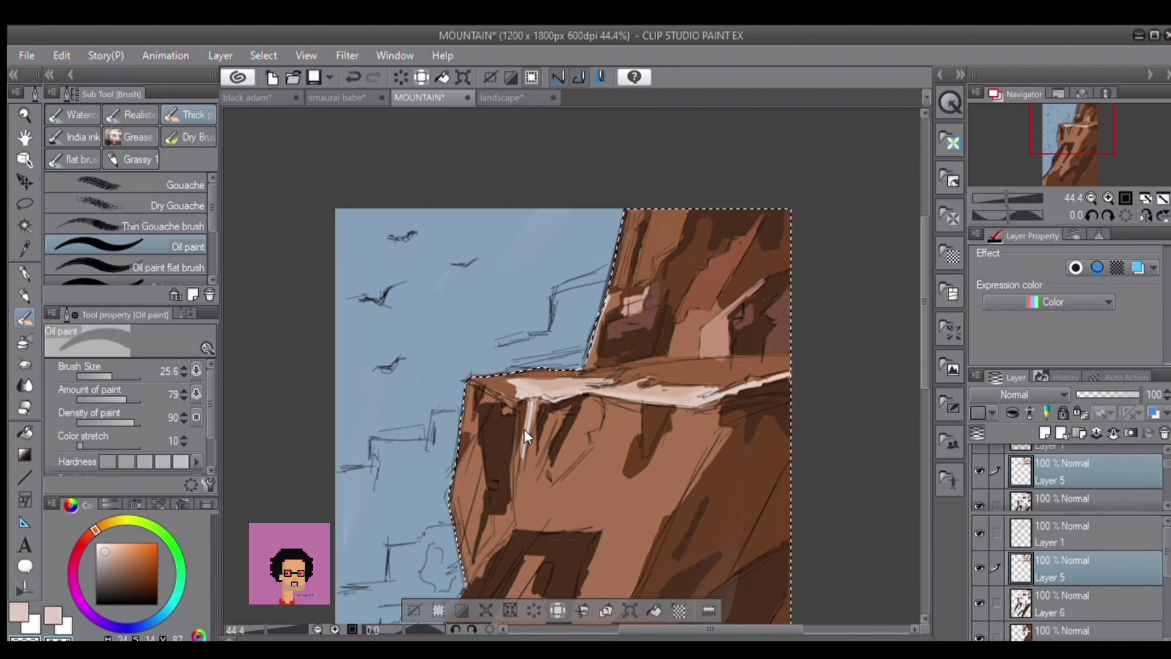
Clear the selection, touch up the corner where the upper cliff meets the ledge on Layer 3, and save the painting.
key(ctrl+d)
scroll(1140, 559, down, 3)
key(c)
click(1037, 559)
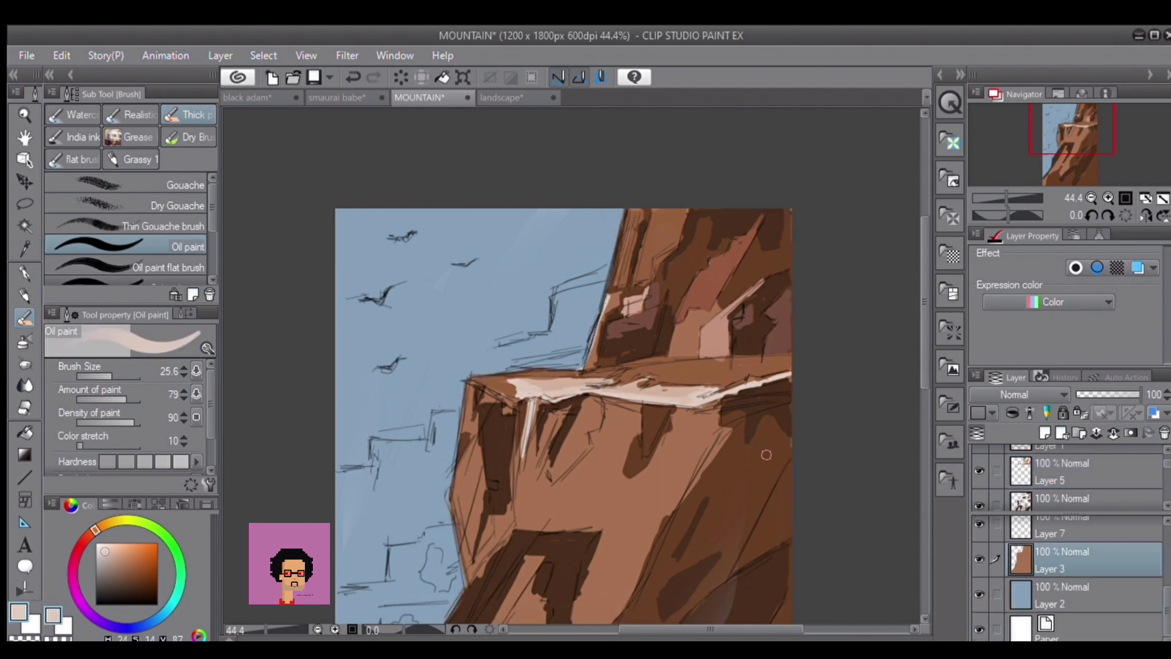
drag(583, 364, 562, 368)
key(ctrl+s)
scroll(595, 363, down, 4)
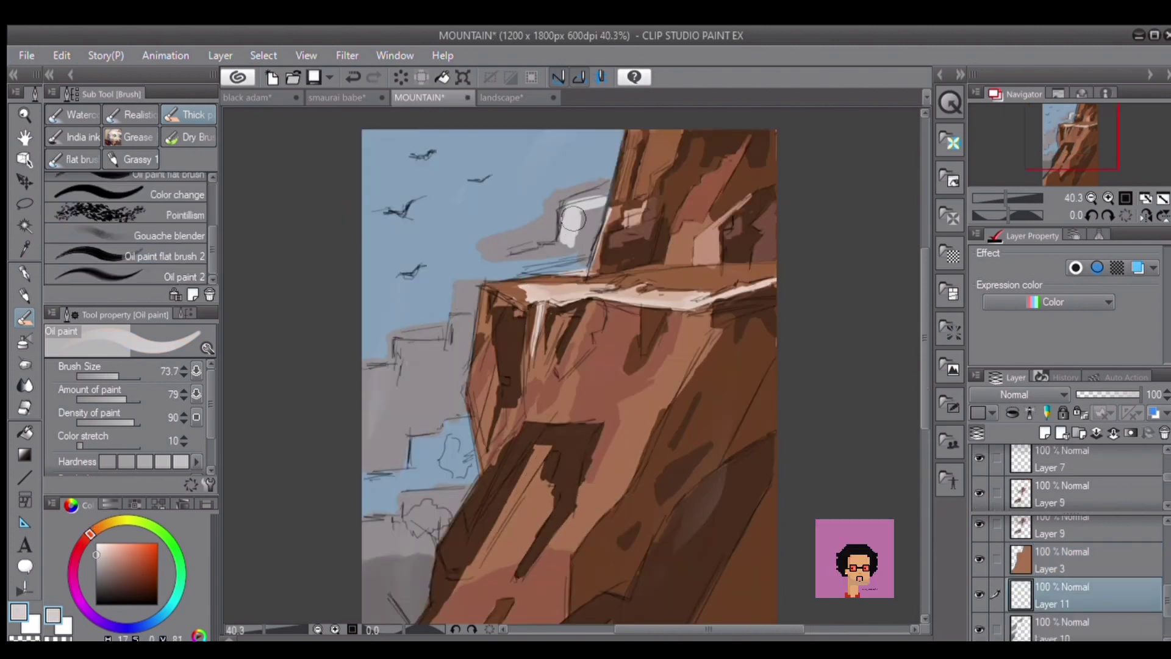
Paint the shape behind the ledge near-white on Layer 11 and extend the sampled grey around its outer end on Layer 10.
drag(574, 238, 592, 207)
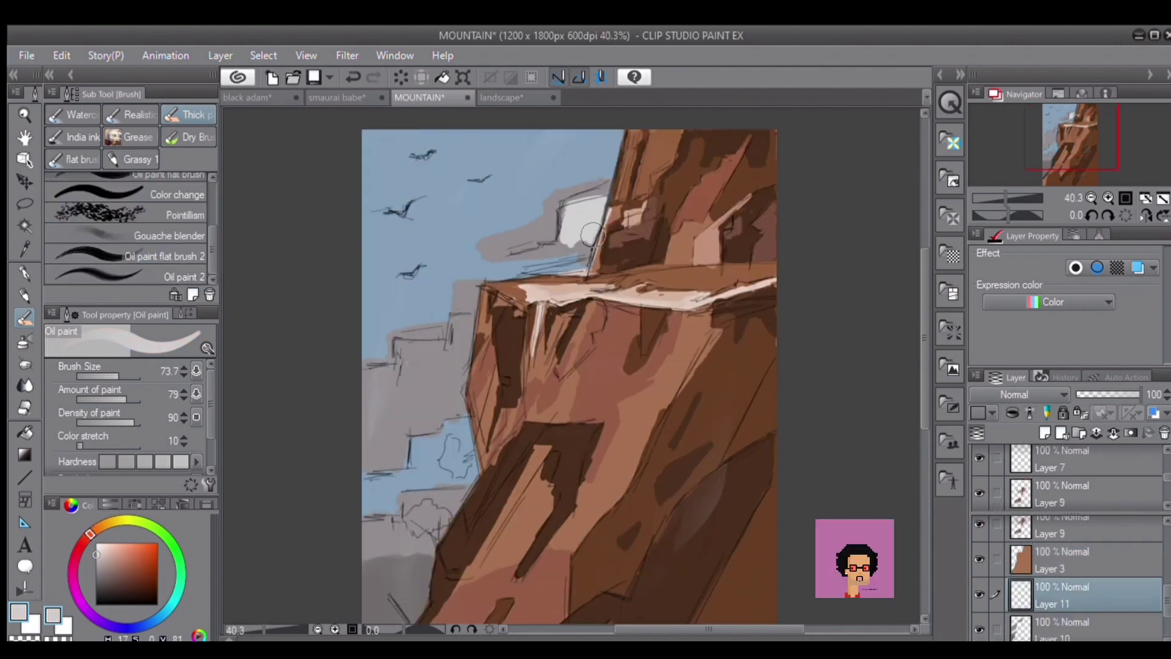
mouse_move(571, 247)
mouse_down()
mouse_move(535, 263)
mouse_move(524, 256)
mouse_move(581, 246)
mouse_move(558, 265)
mouse_move(510, 269)
mouse_move(516, 277)
mouse_move(498, 285)
mouse_up()
click(1037, 621)
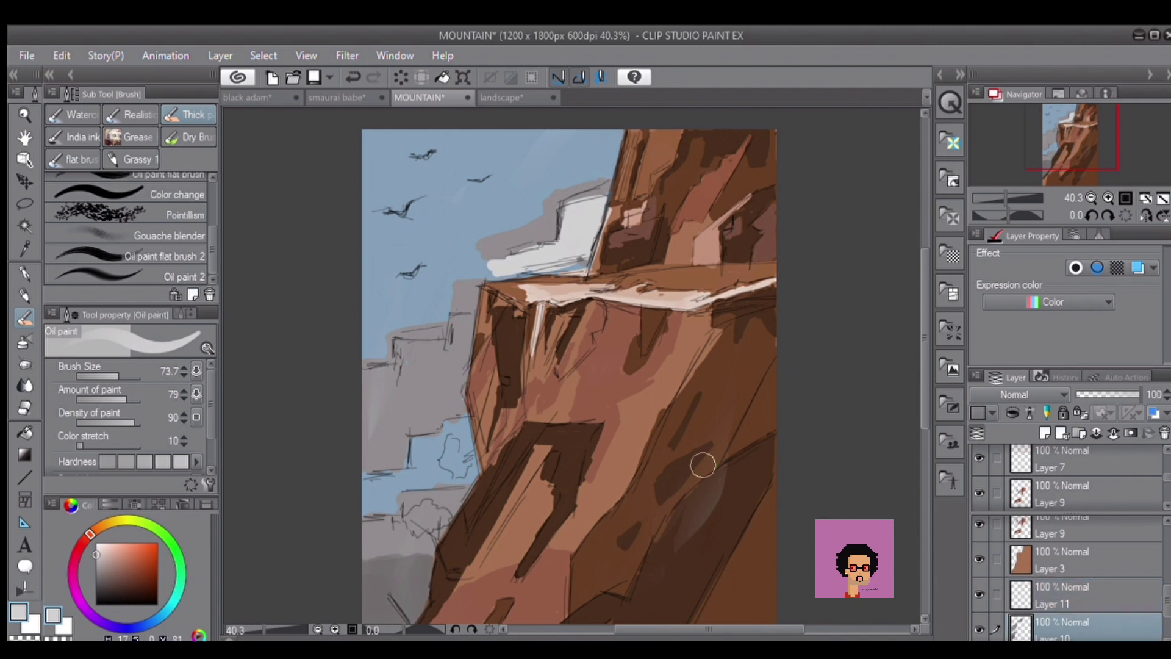
alt+click(526, 243)
mouse_move(496, 243)
mouse_down()
mouse_move(472, 250)
mouse_move(491, 279)
mouse_up()
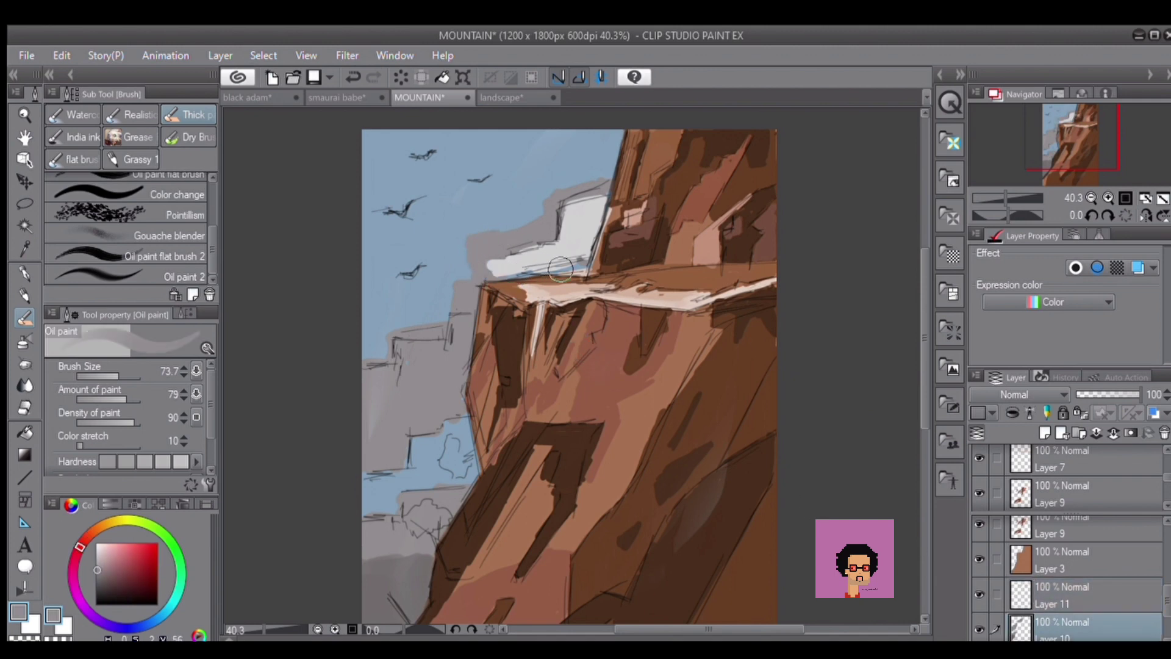
Sample the near-white again and touch up the base of the white shape behind the ledge on Layer 11.
alt+click(574, 225)
click(1061, 594)
mouse_move(577, 260)
mouse_down()
mouse_move(556, 289)
mouse_move(565, 262)
mouse_move(596, 286)
mouse_move(543, 323)
mouse_up()
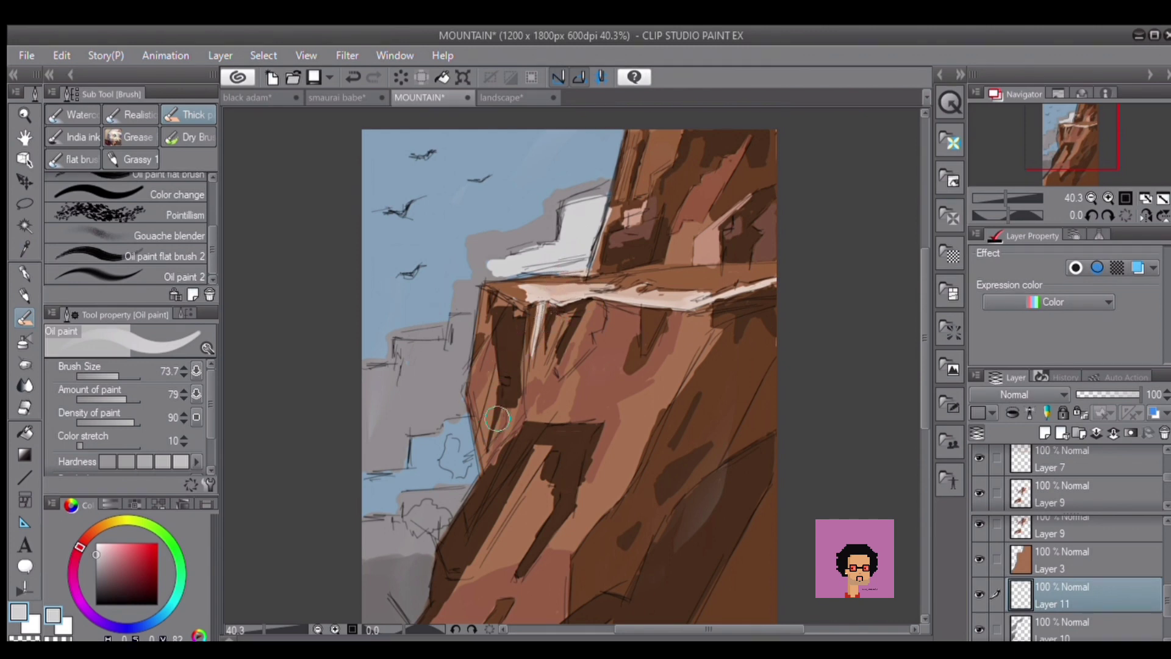
Soften the grey background shapes into the sky on Layer 10 with the Blend tool at brush size 125.
key(alt+bracketleft)
click(25, 384)
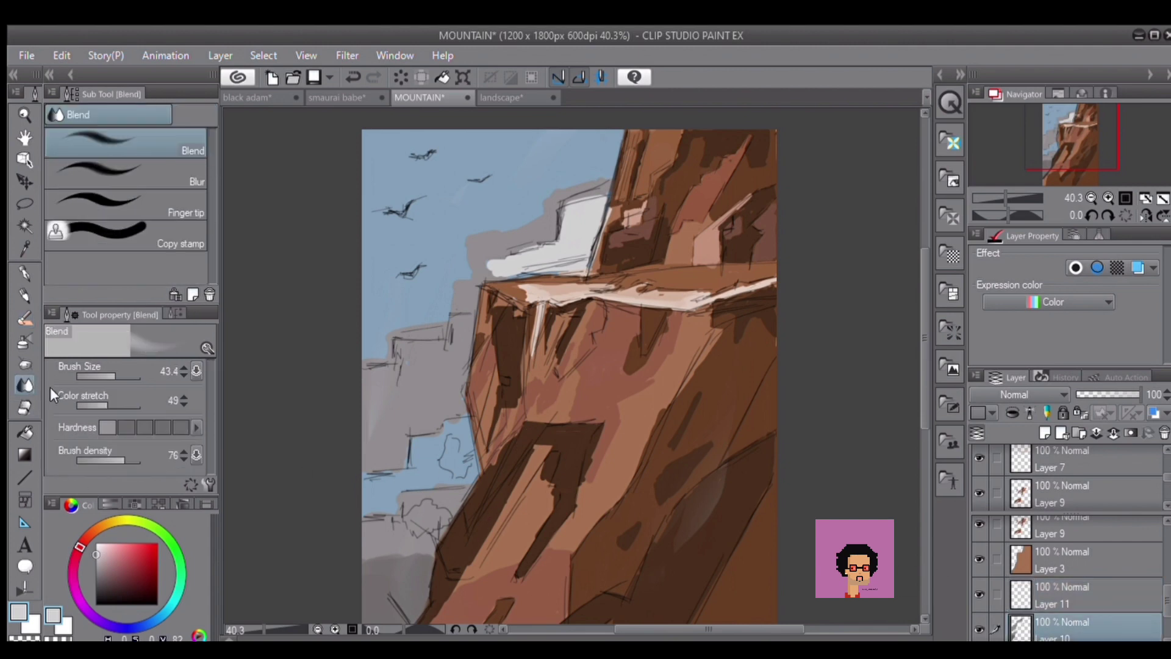
click(122, 376)
mouse_move(596, 174)
mouse_down()
mouse_move(551, 189)
mouse_move(588, 182)
mouse_move(428, 279)
mouse_move(510, 221)
mouse_move(462, 248)
mouse_move(482, 223)
mouse_move(538, 213)
mouse_move(425, 276)
mouse_move(436, 312)
mouse_move(454, 296)
mouse_up()
mouse_move(400, 388)
mouse_down()
mouse_move(454, 427)
mouse_move(389, 455)
mouse_move(448, 458)
mouse_move(395, 422)
mouse_move(397, 380)
mouse_move(384, 366)
mouse_move(403, 406)
mouse_up()
mouse_move(433, 511)
mouse_down()
mouse_move(419, 550)
mouse_move(370, 564)
mouse_move(433, 544)
mouse_move(408, 582)
mouse_move(406, 488)
mouse_move(384, 610)
mouse_move(420, 465)
mouse_move(432, 505)
mouse_move(415, 455)
mouse_up()
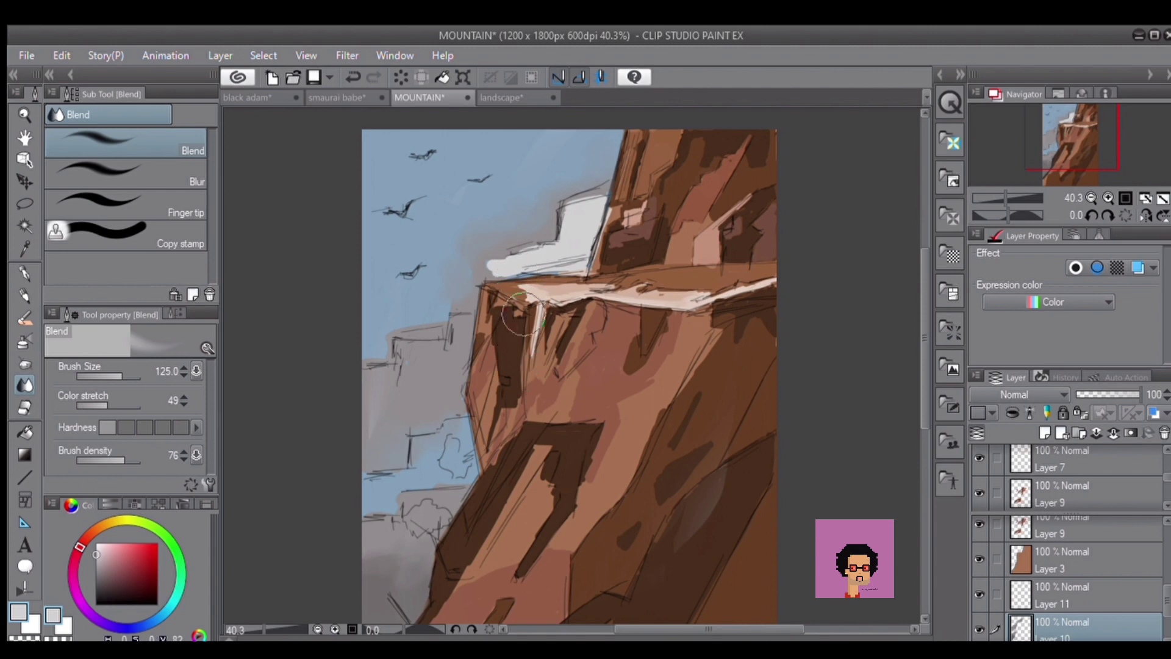
Hide and reshow the sketch on Layer 1 to examine the blended background at different magnifications.
scroll(524, 263, down, 3)
scroll(1059, 566, up, 5)
click(980, 533)
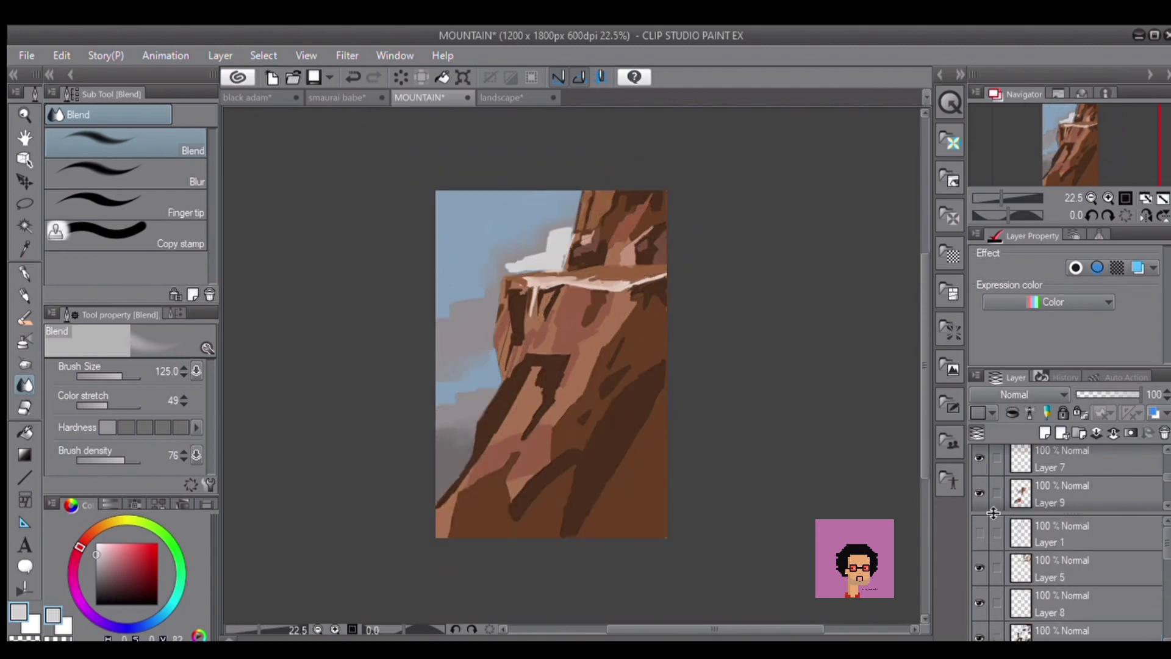
click(979, 532)
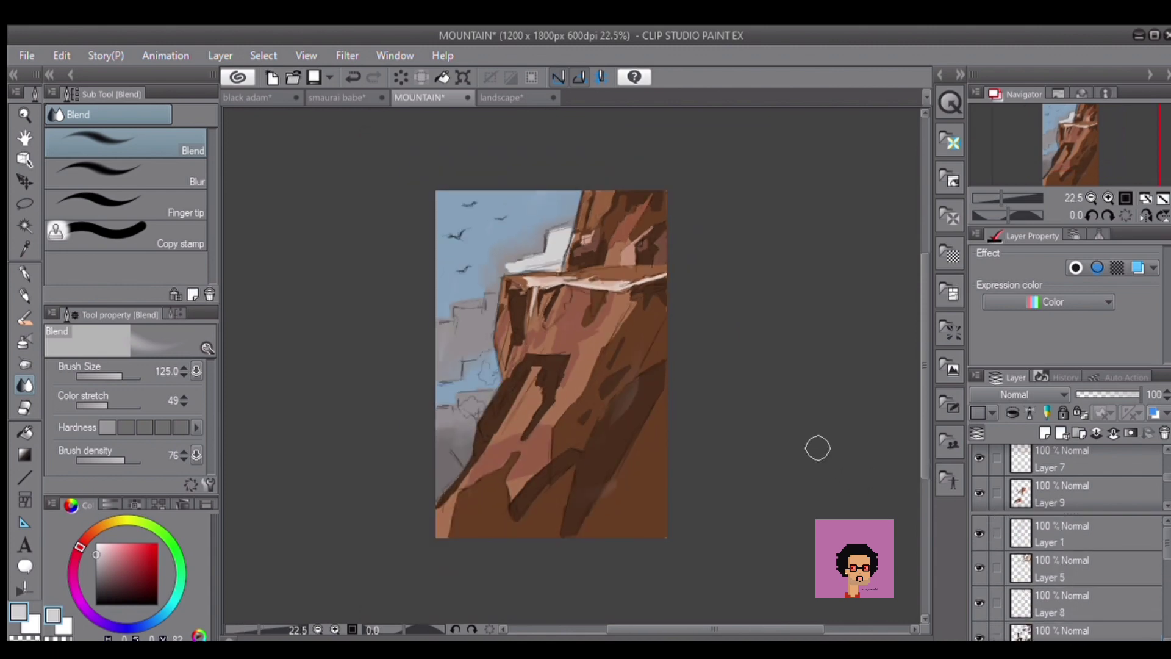
scroll(521, 291, up, 4)
scroll(522, 290, up, 1)
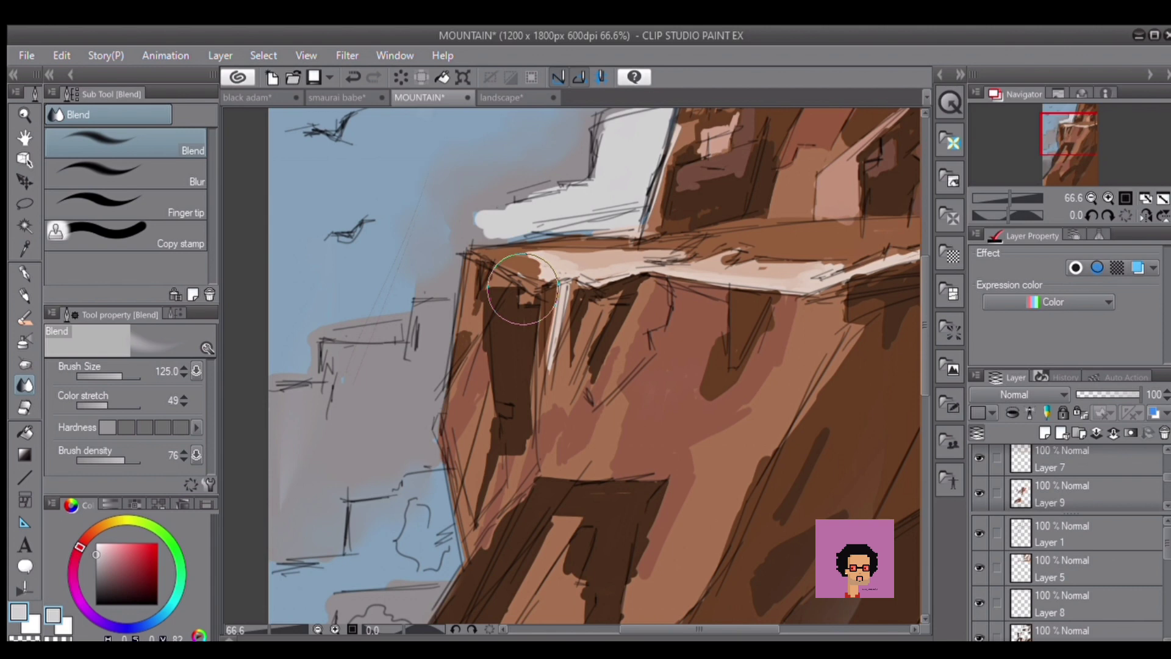
scroll(522, 289, down, 5)
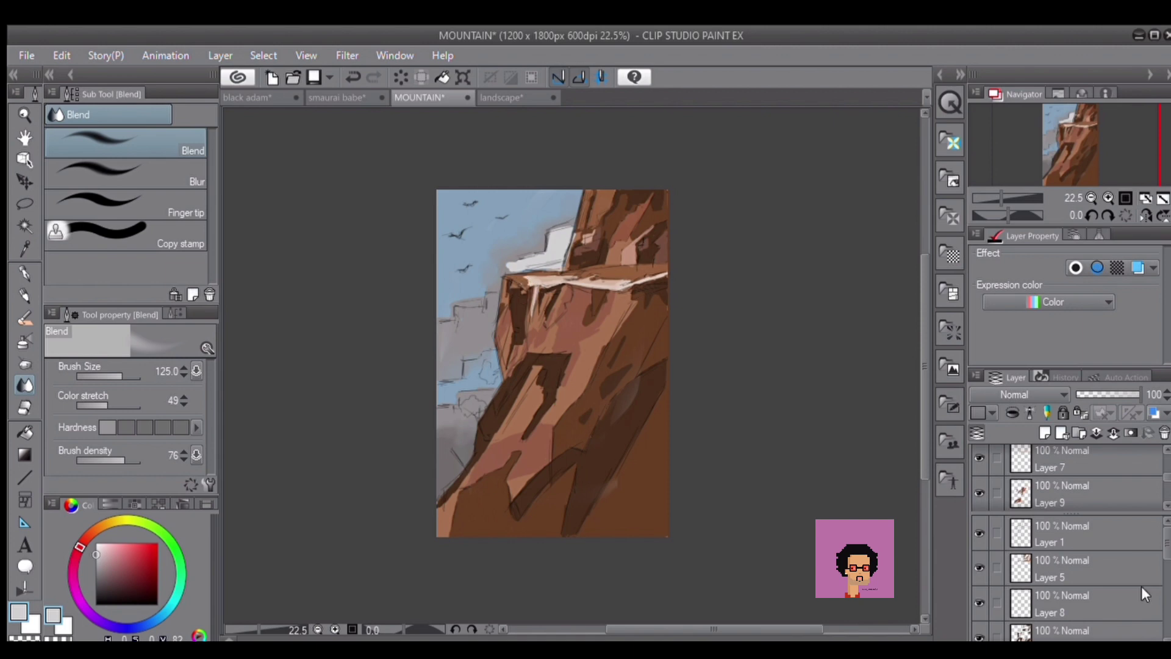
Select Layer 11 and blend the outer edge of the near-white background shape with brush size 56.6.
scroll(1146, 595, down, 5)
click(1083, 541)
click(116, 375)
mouse_move(544, 230)
mouse_down()
mouse_move(523, 257)
mouse_move(547, 233)
mouse_move(508, 271)
mouse_up()
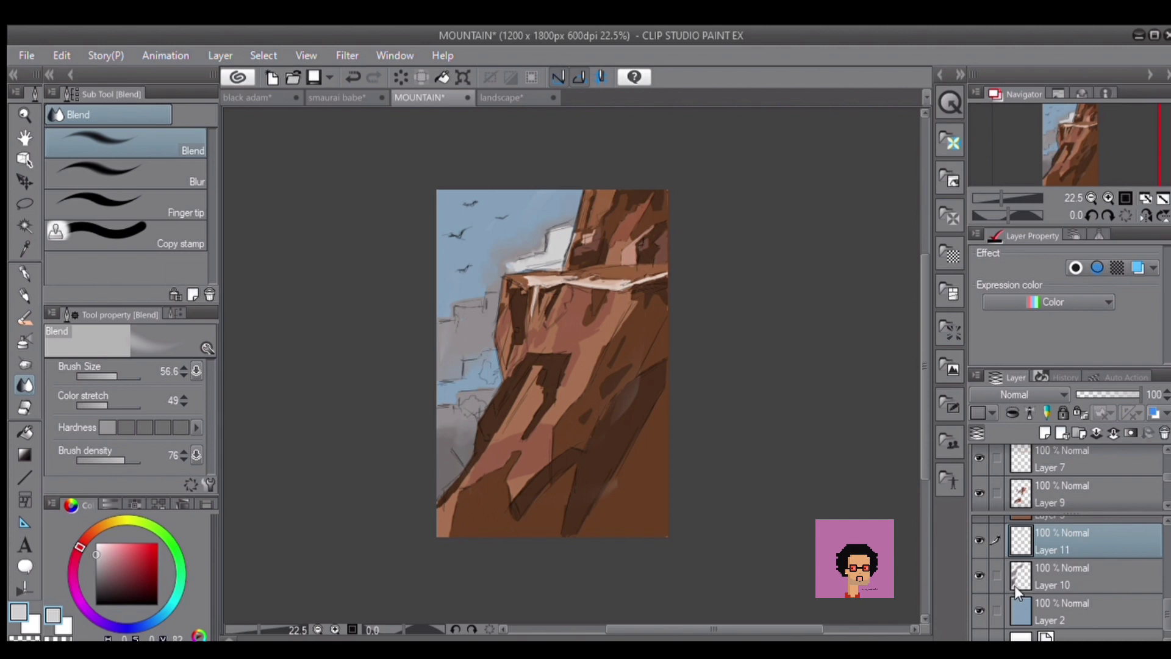
Toggle the visibility of Layer 5 repeatedly to compare the cliff with and without its highlights.
scroll(1067, 572, up, 5)
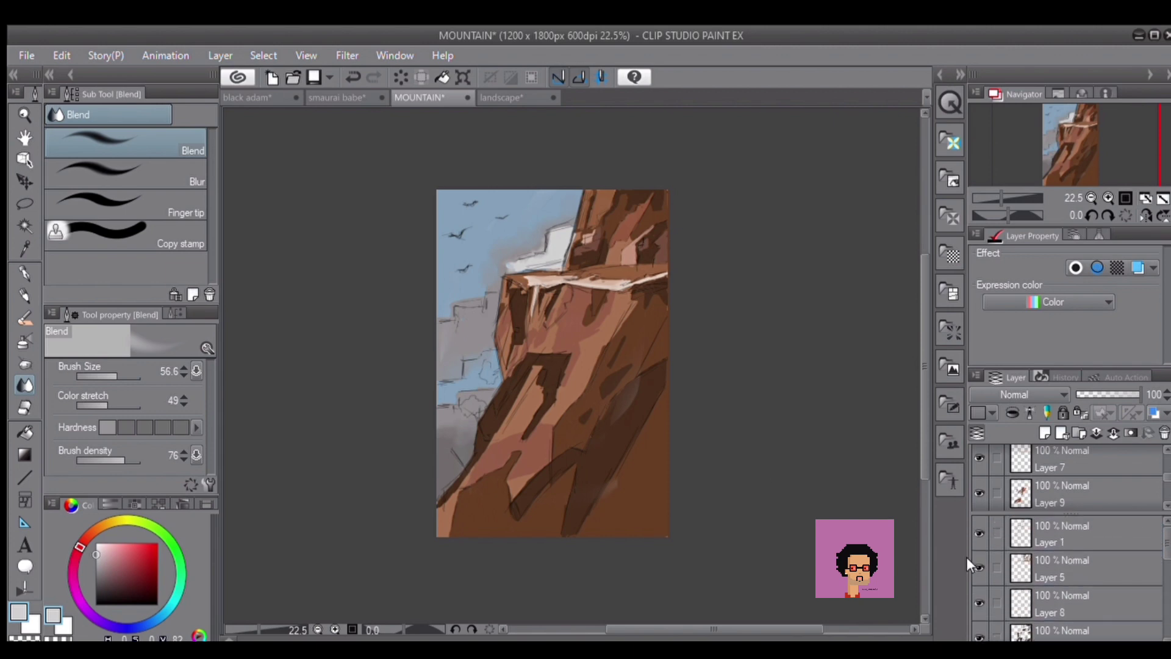
click(977, 559)
click(977, 559)
click(978, 558)
click(977, 558)
scroll(650, 248, up, 2)
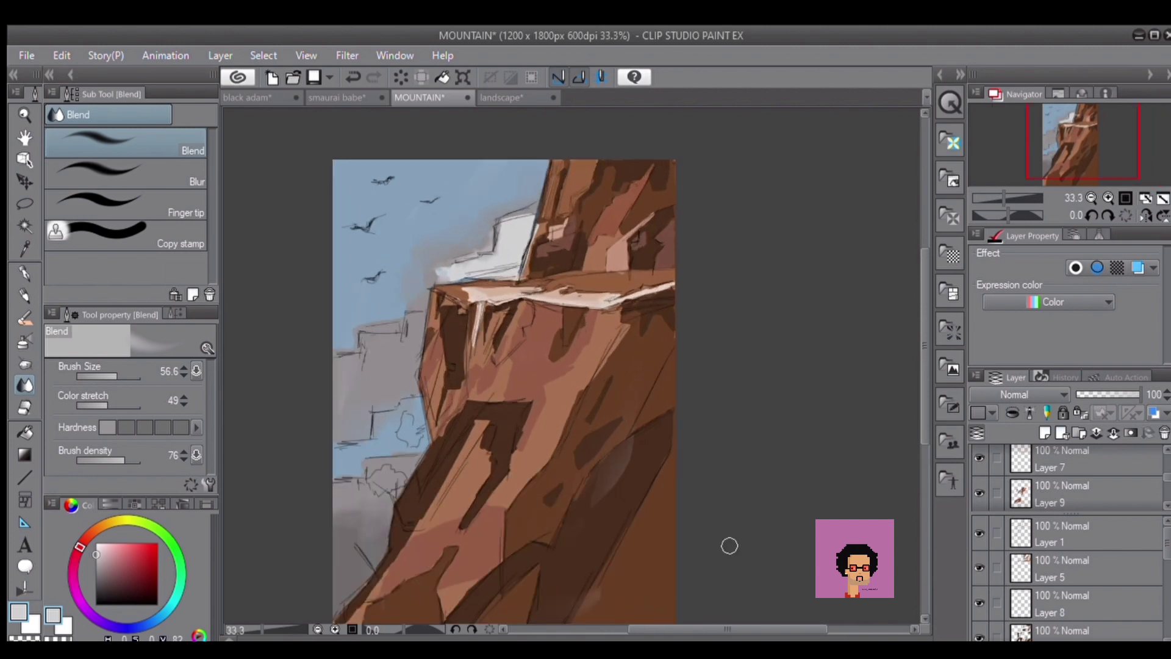
Add a new layer above Layer 5 and pick up a muted reddish brown from the cliff for the Oil paint brush.
click(1073, 569)
click(1035, 434)
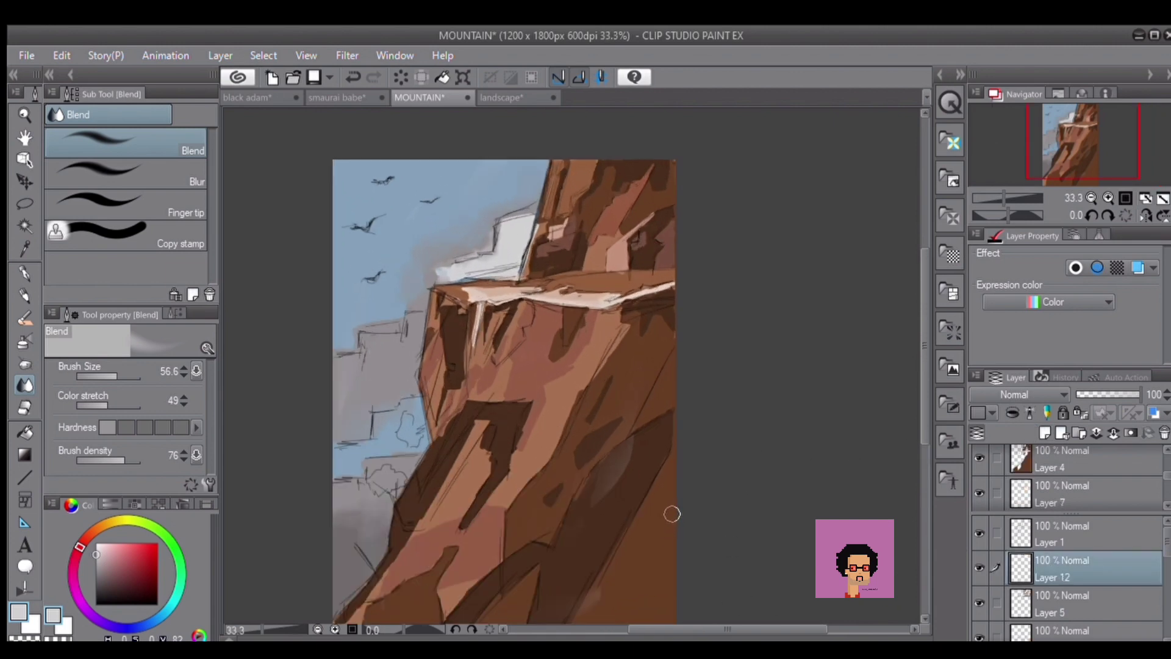
alt+click(564, 241)
scroll(580, 305, down, 4)
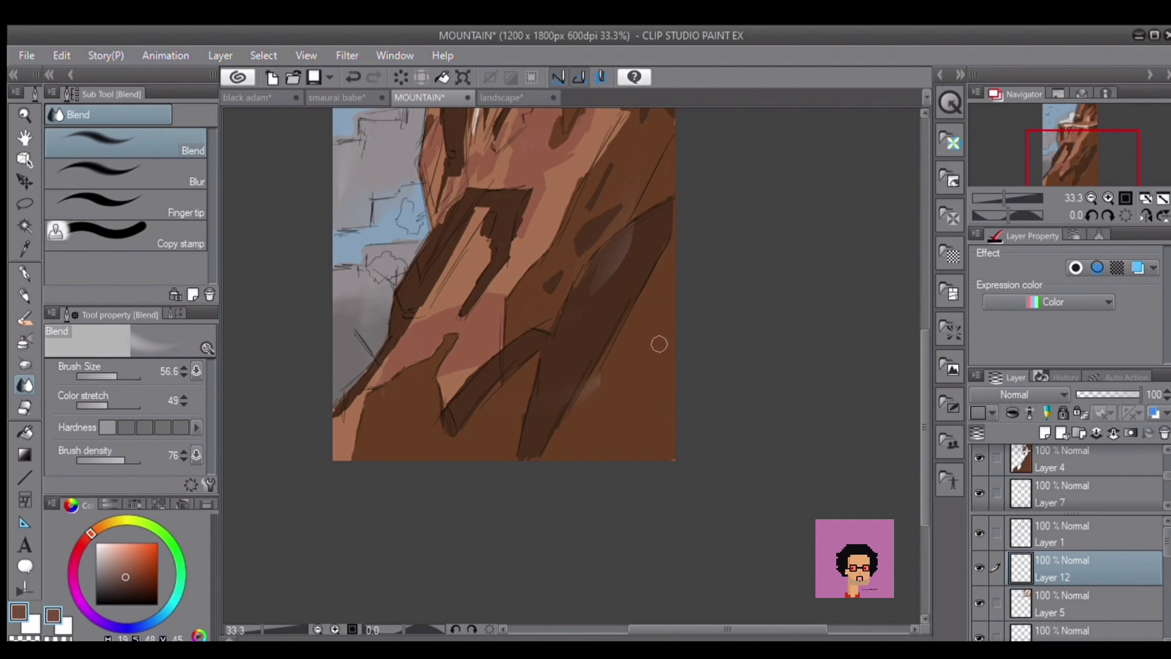
alt+click(554, 249)
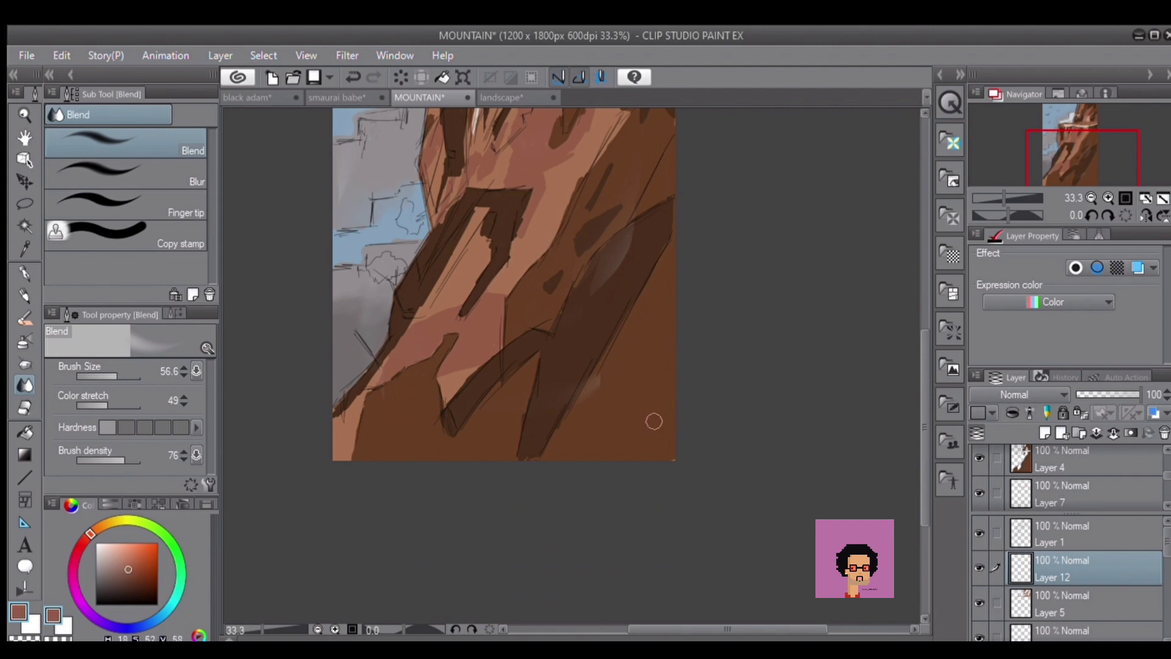
key(b)
scroll(910, 418, up, 4)
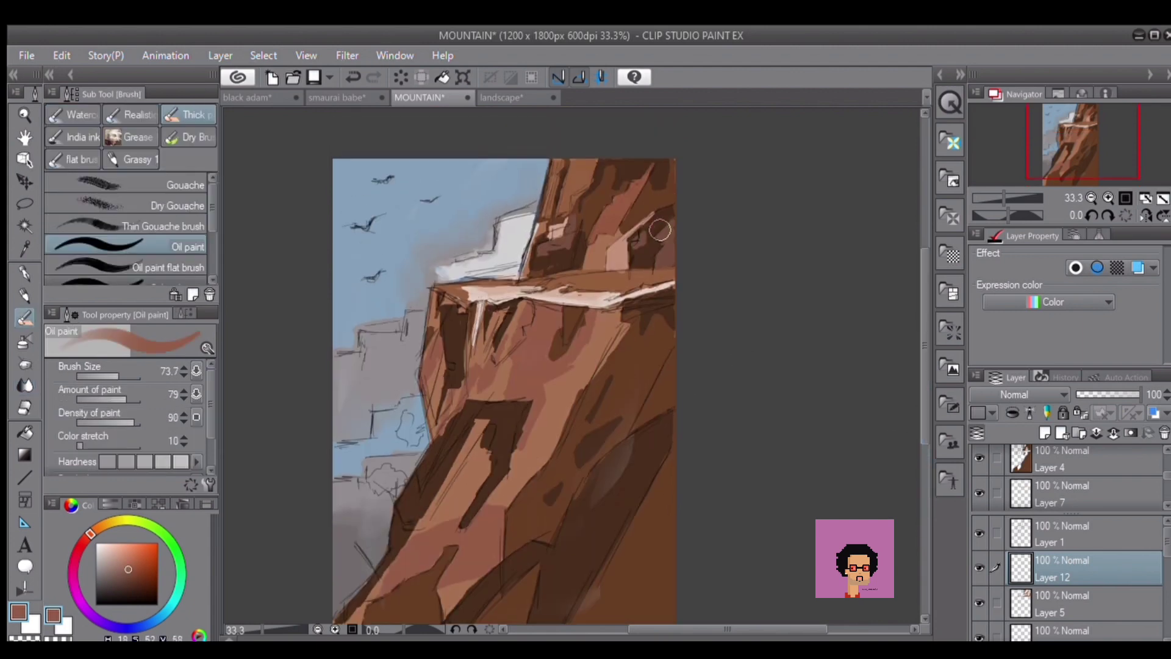
scroll(915, 400, down, 3)
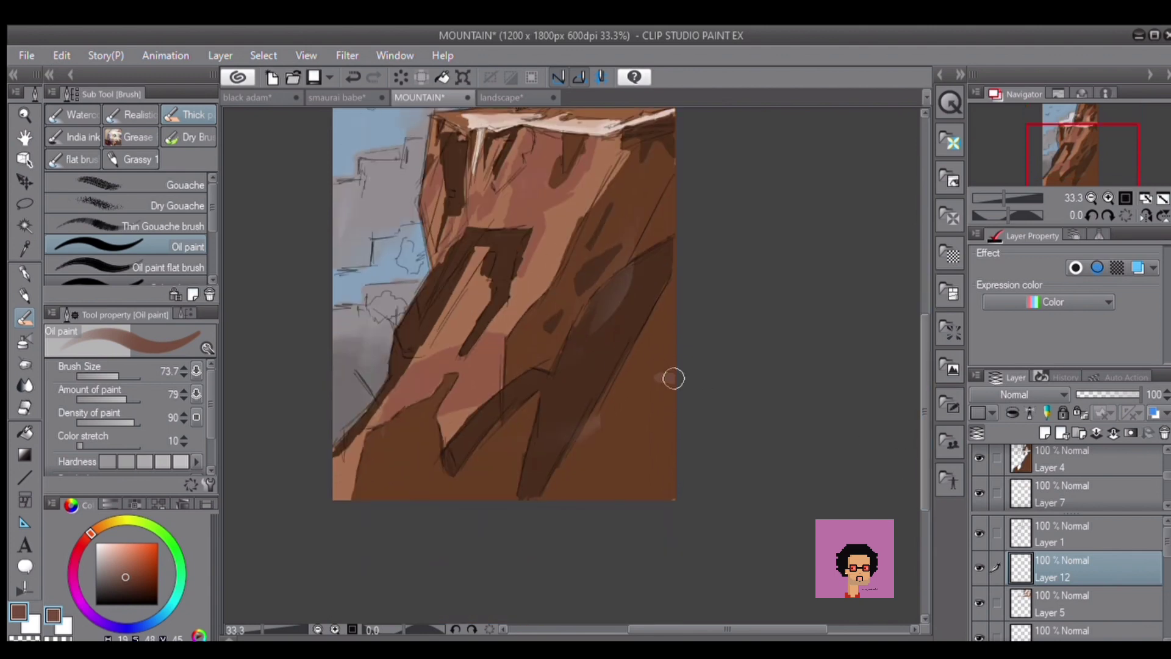
Paint a muted reddish-brown patch on the cliff's lower right corner and shape its inner edge on Layer 12.
drag(671, 378, 661, 435)
mouse_move(648, 382)
mouse_down()
mouse_move(641, 448)
mouse_move(630, 469)
mouse_move(619, 459)
mouse_move(657, 484)
mouse_move(673, 410)
mouse_move(673, 481)
mouse_up()
alt+click(640, 366)
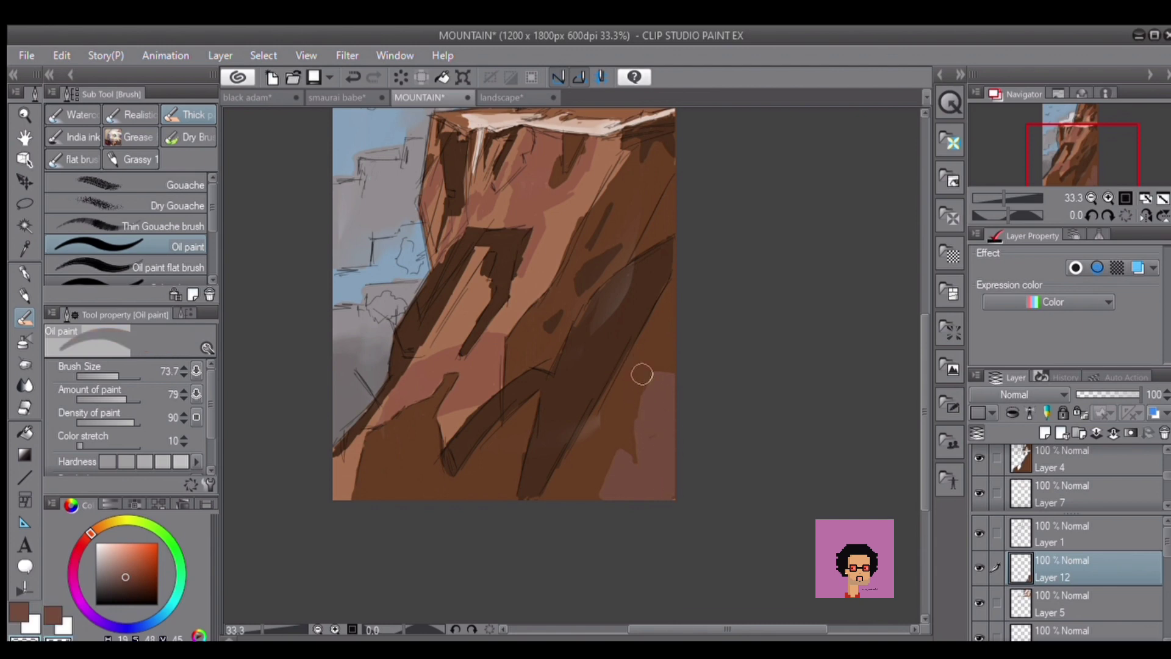
drag(648, 375, 635, 458)
key(c)
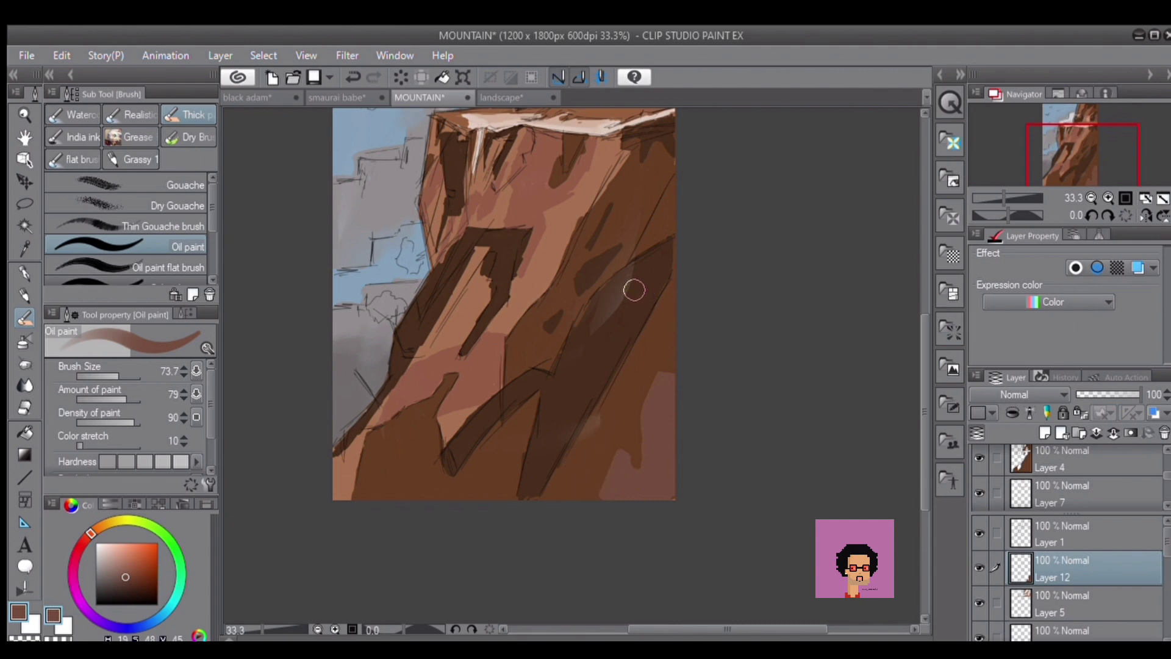
Set a bright green (hue 125, saturation 59, value 73) with brush size 29.2 and dab foliage beside the cliff's outer edge.
drag(160, 530, 175, 552)
click(135, 579)
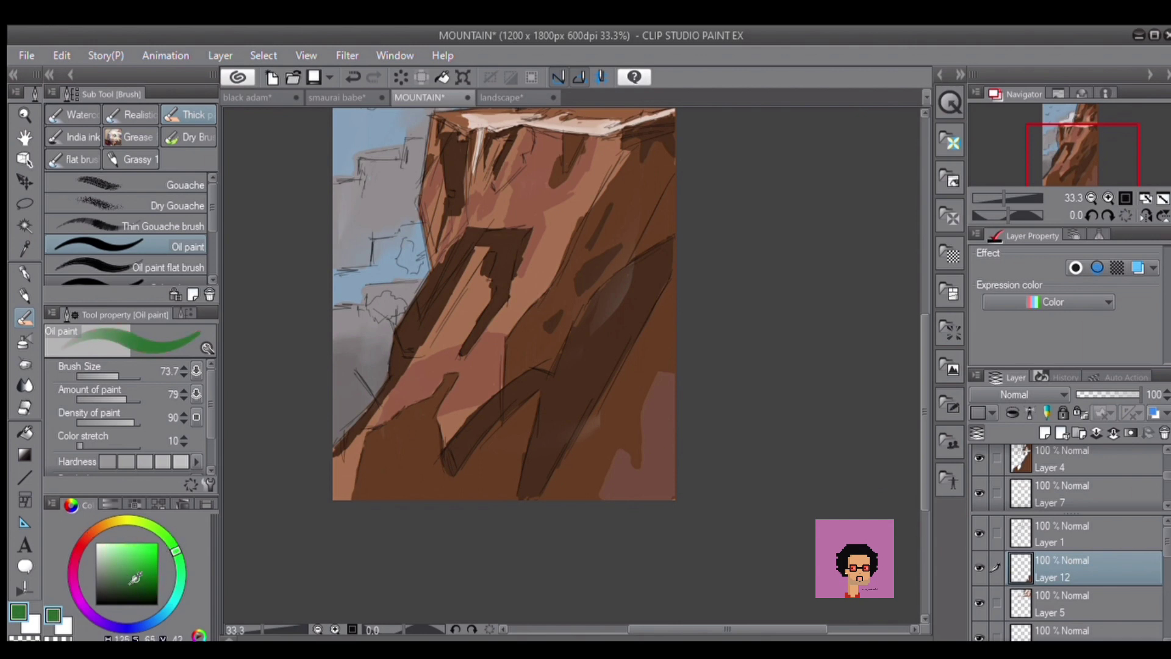
click(108, 370)
click(133, 561)
drag(133, 561, 132, 559)
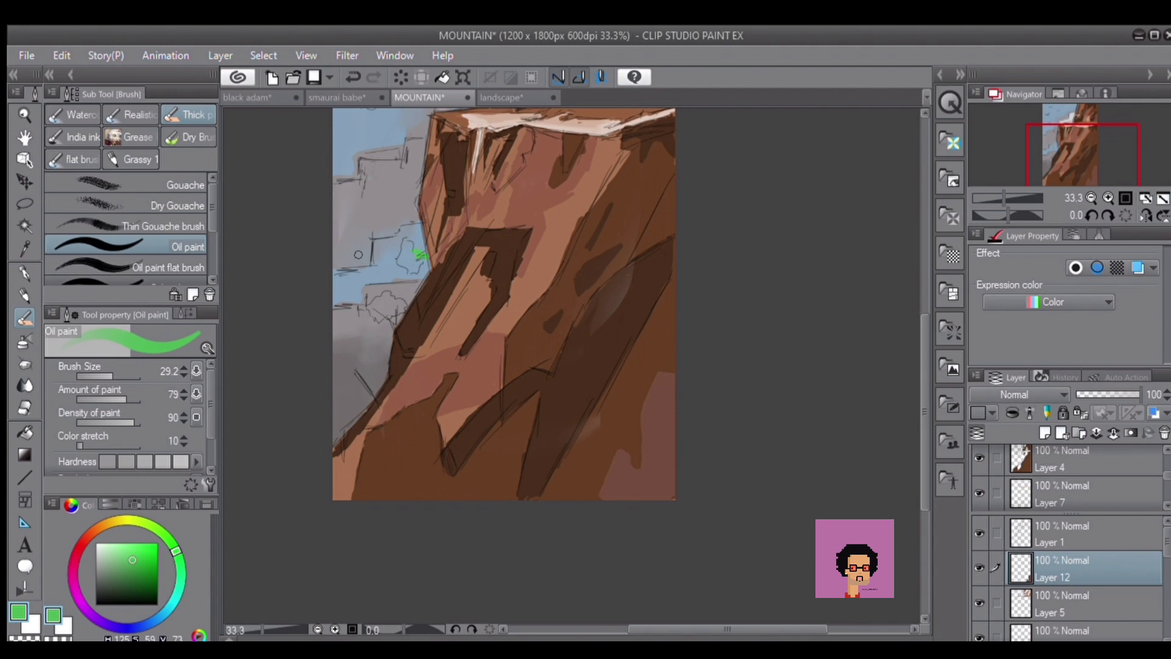
mouse_move(413, 247)
mouse_down()
mouse_move(415, 263)
mouse_move(423, 257)
mouse_up()
drag(373, 345, 380, 339)
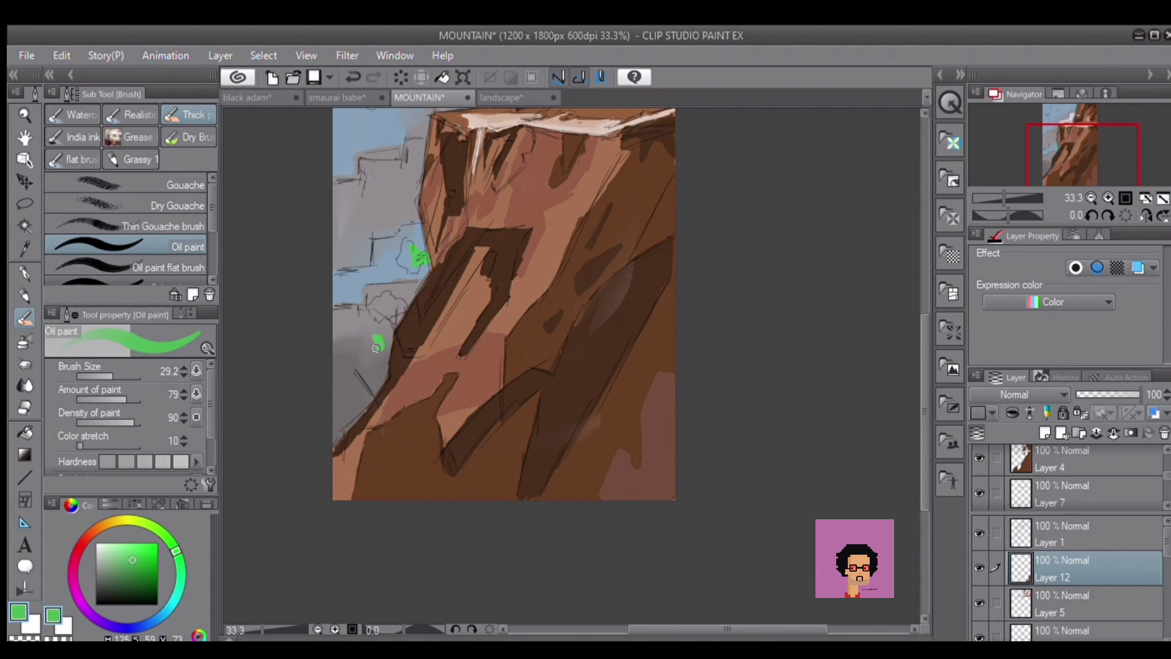
Reduce the brush size to 17.2 and paint smaller green tufts down the outer edge of the lower slope.
key([)
key([)
key([)
drag(389, 348, 376, 397)
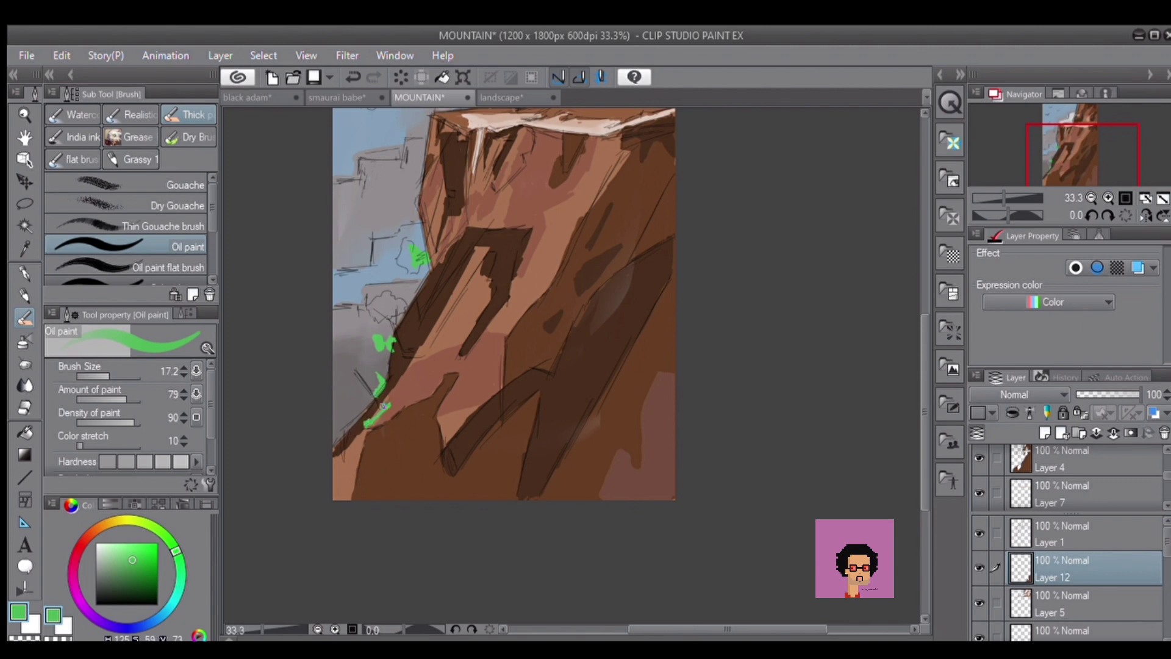
drag(381, 406, 372, 414)
key(c)
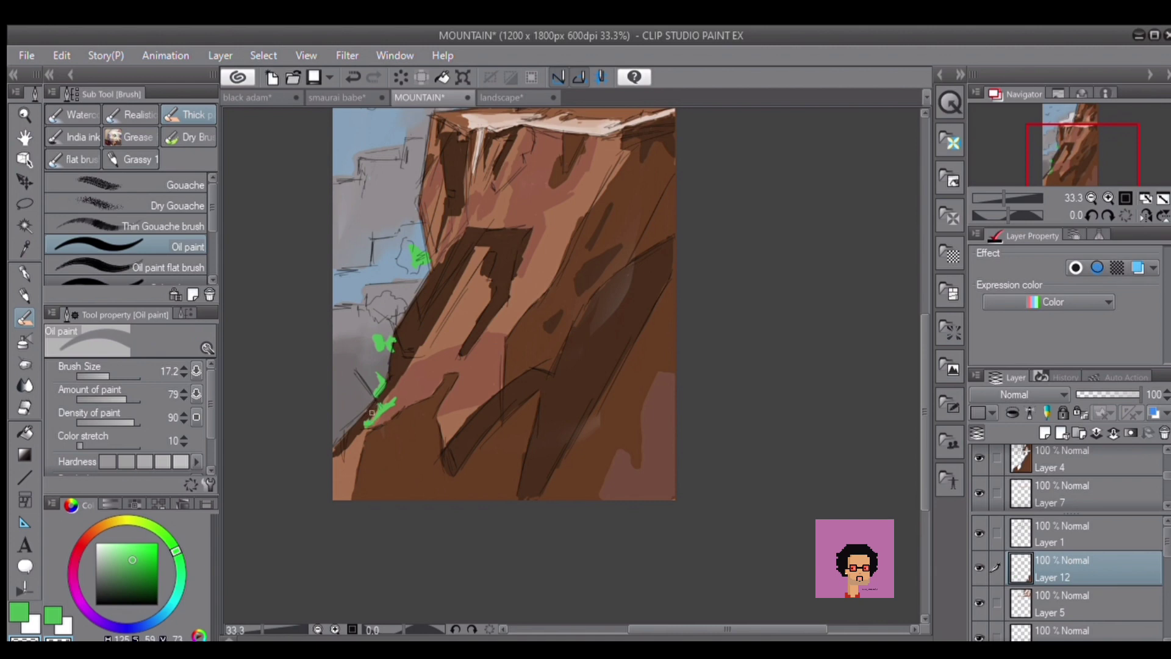
Add a new layer above Layer 12, load Layer 12's painted areas as a selection and darken the green to value 41.
key(c)
key(c)
click(1045, 433)
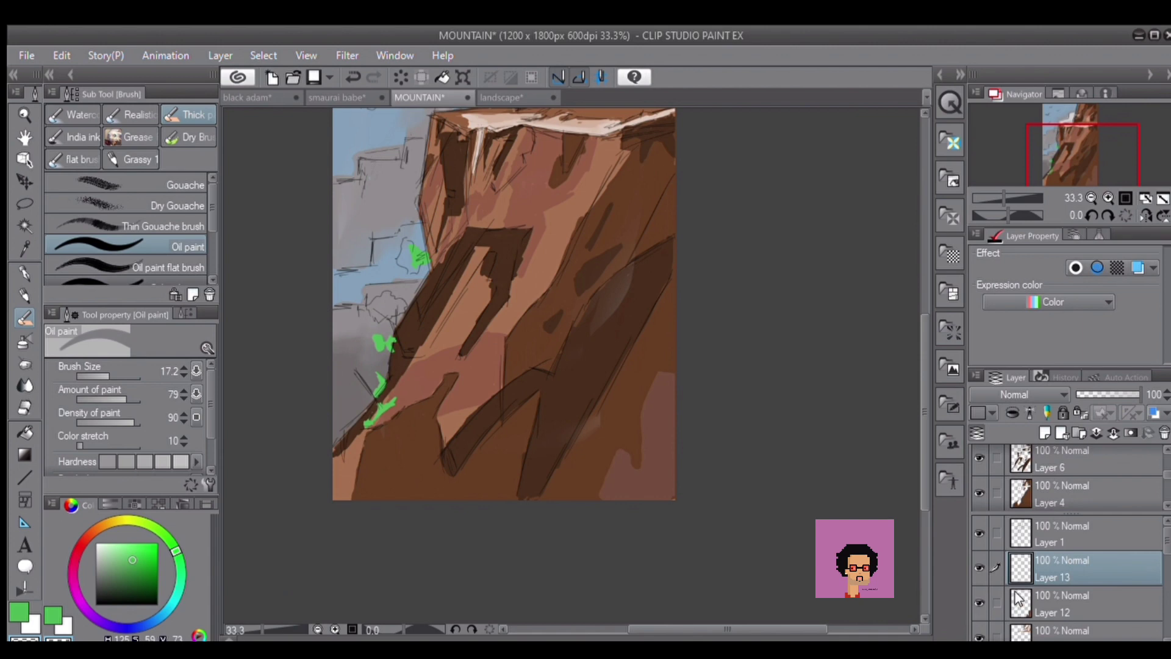
ctrl+click(1018, 598)
click(131, 580)
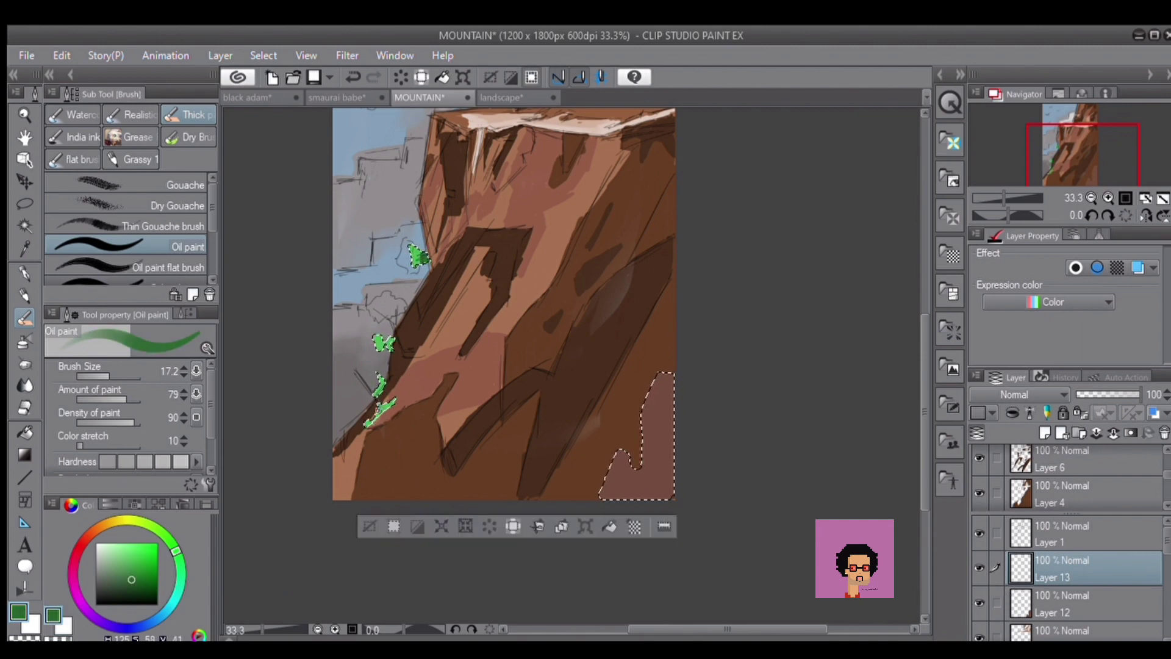
Shade the green tufts along the cliff's outer edge in dark green, deselect, and dab a small dark-green tuft on the lower cliff face.
drag(372, 418, 366, 425)
drag(392, 339, 387, 349)
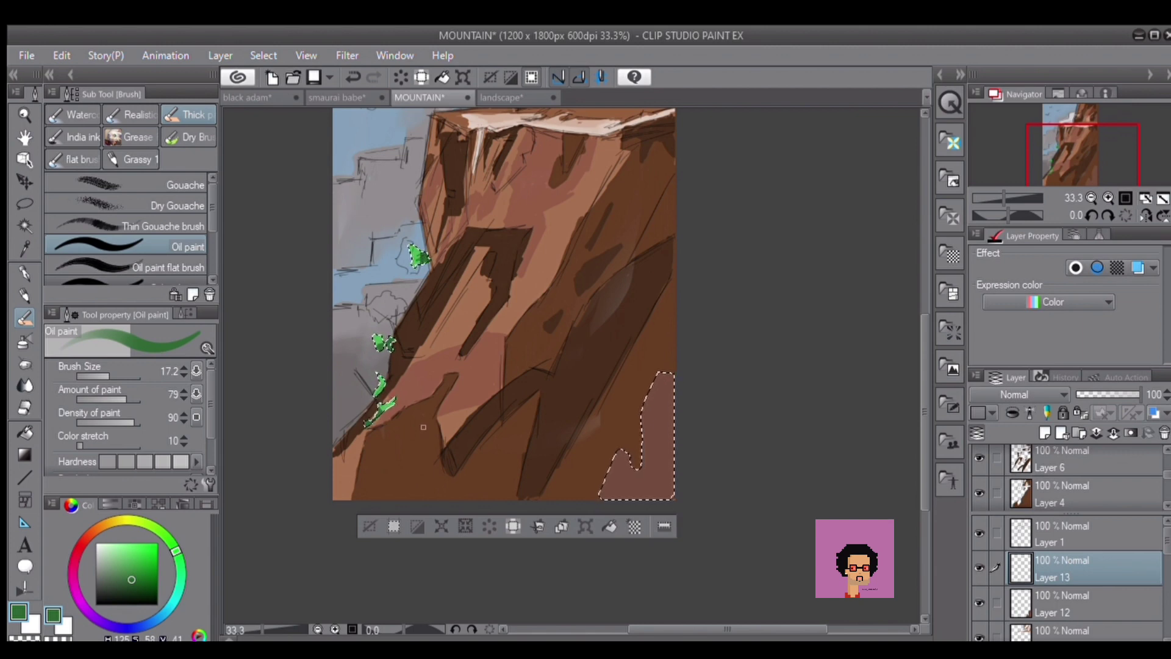
key(ctrl+d)
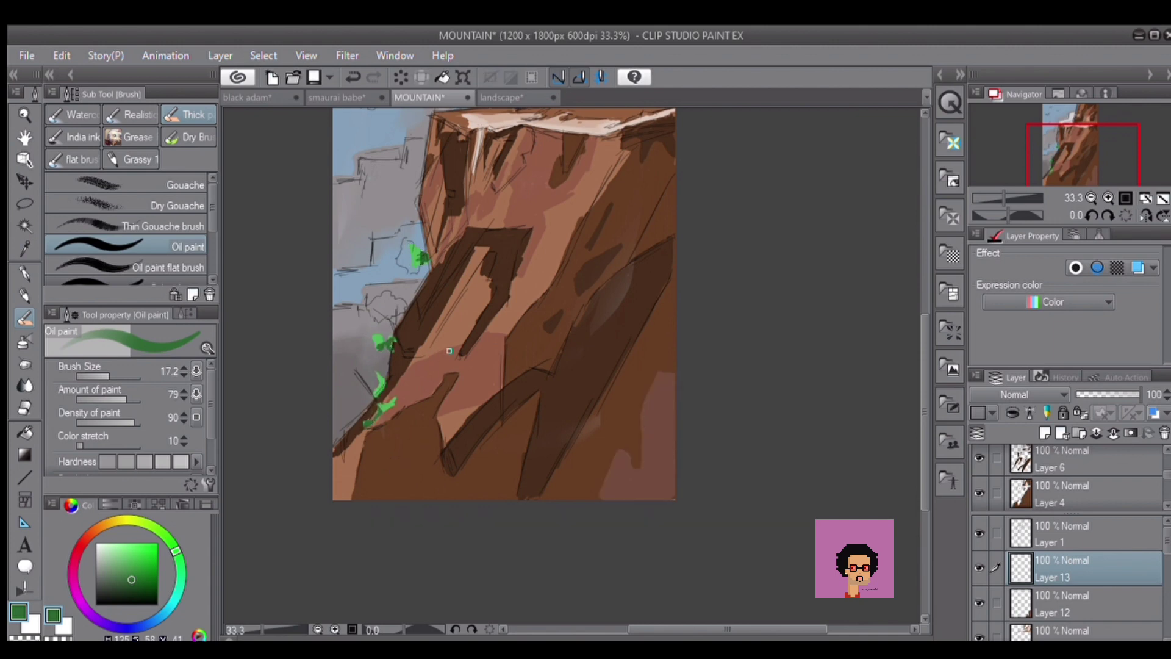
click(451, 342)
Make Layer 12 active and mix a darker muted brown (hue 24, saturation 31, value 42) from a colour sampled on the cliff.
click(1040, 594)
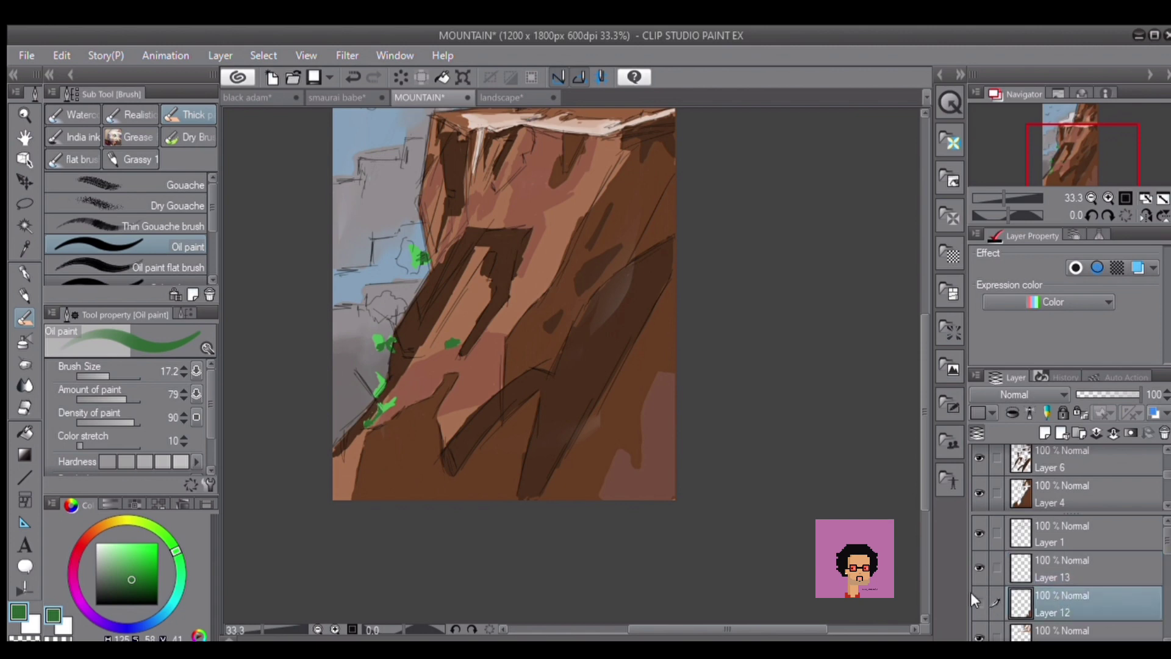
scroll(1159, 557, down, 2)
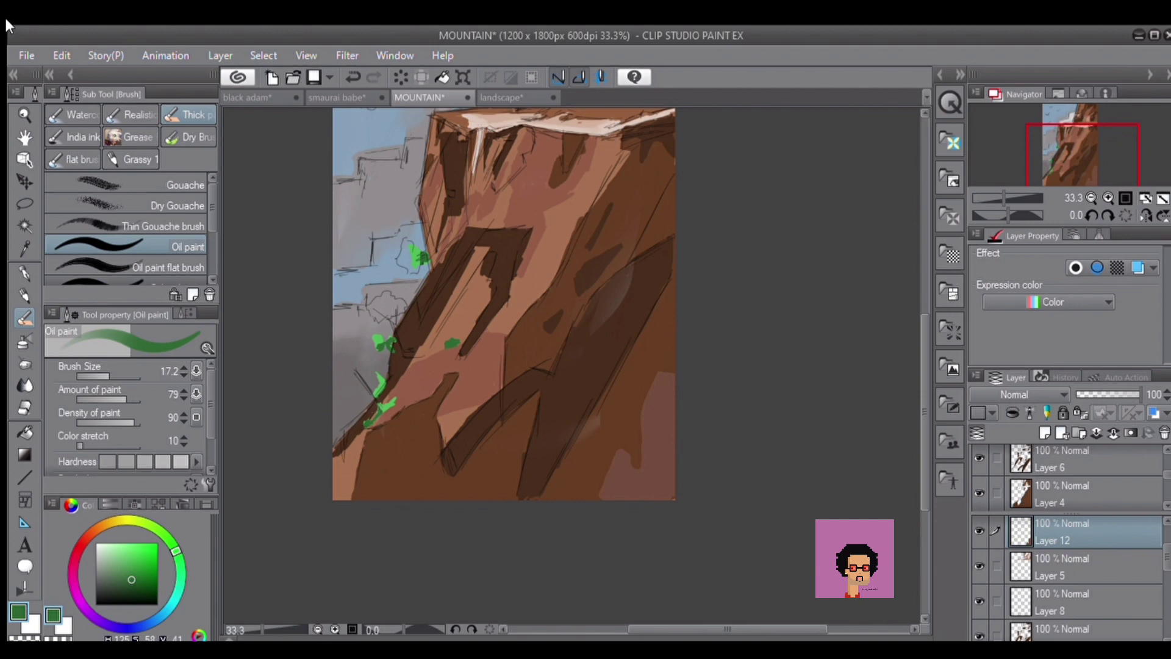
click(131, 556)
click(111, 523)
alt+click(516, 306)
click(117, 574)
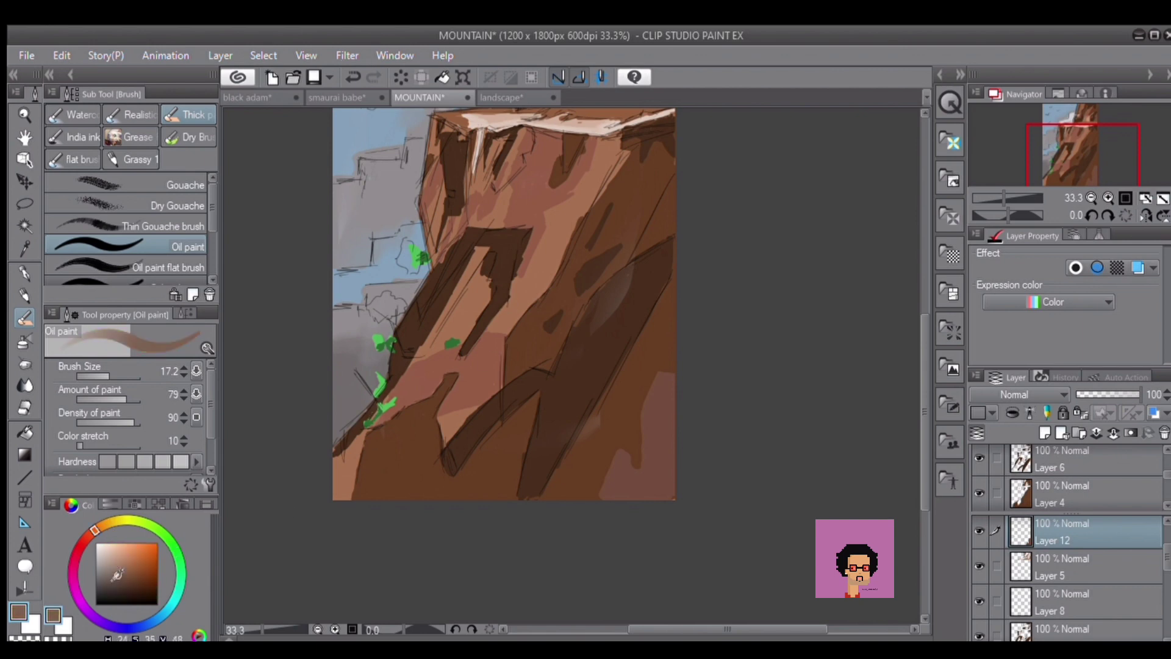
Try a broad, slightly lighter brown stroke over the dark shadow with brush size 185.7 and reduced hardness, then undo it.
click(111, 367)
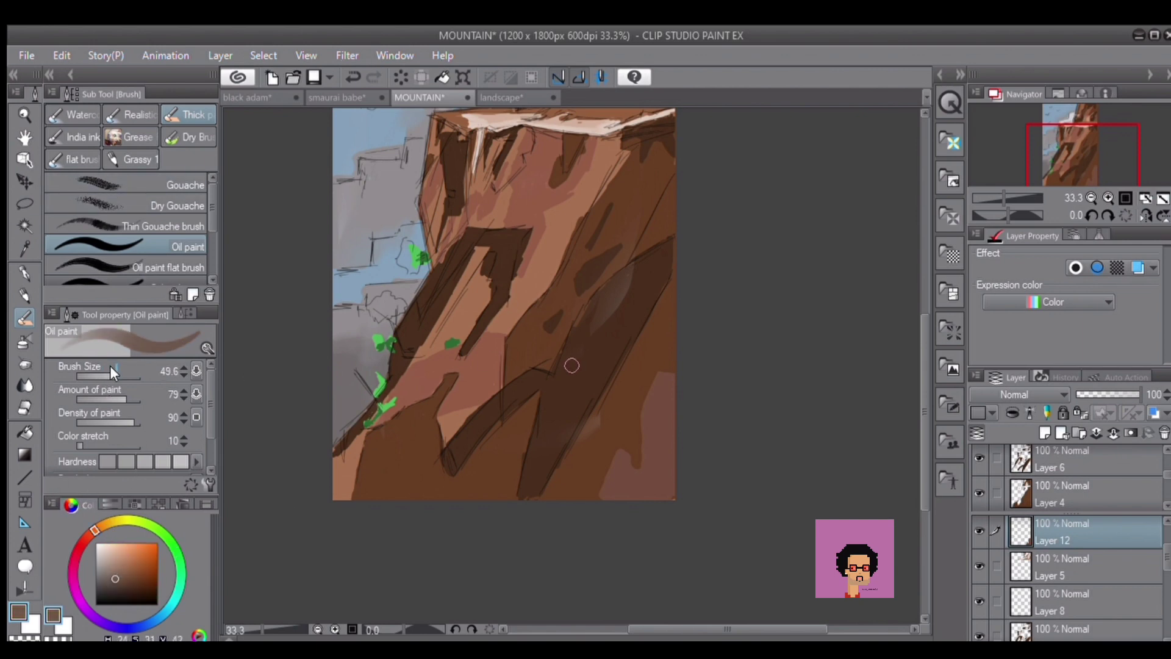
click(144, 462)
click(125, 374)
mouse_move(565, 288)
mouse_down()
mouse_move(525, 353)
mouse_move(595, 269)
mouse_up()
key(ctrl+z)
click(120, 572)
key(ctrl+z)
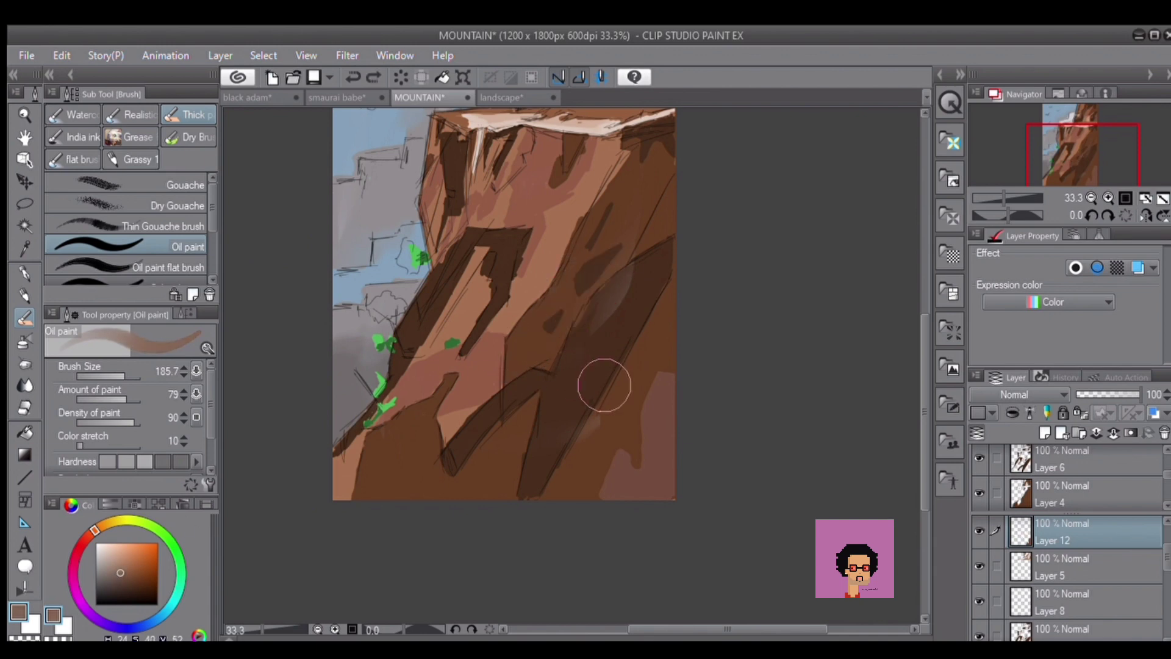
Choose a reddish tone (hue 9, saturation 52, value 65), set the brush size to 96.0, and try a stroke across the shaded slope before undoing it.
key(space)
drag(605, 376, 588, 478)
click(115, 374)
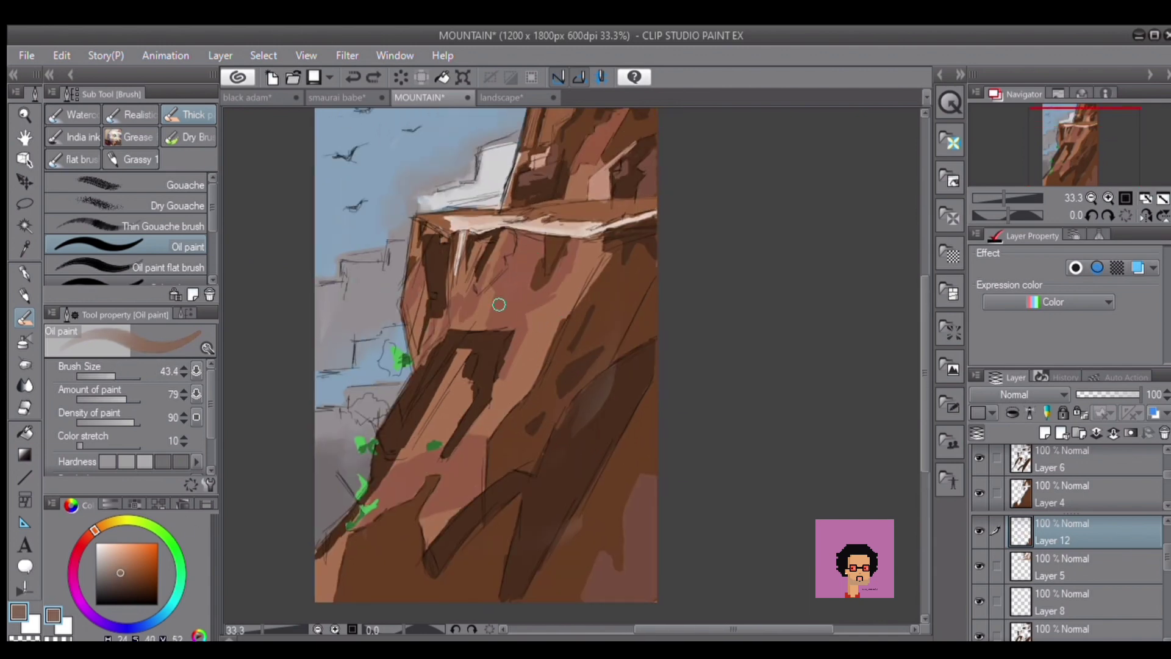
alt+click(466, 371)
drag(86, 525, 85, 540)
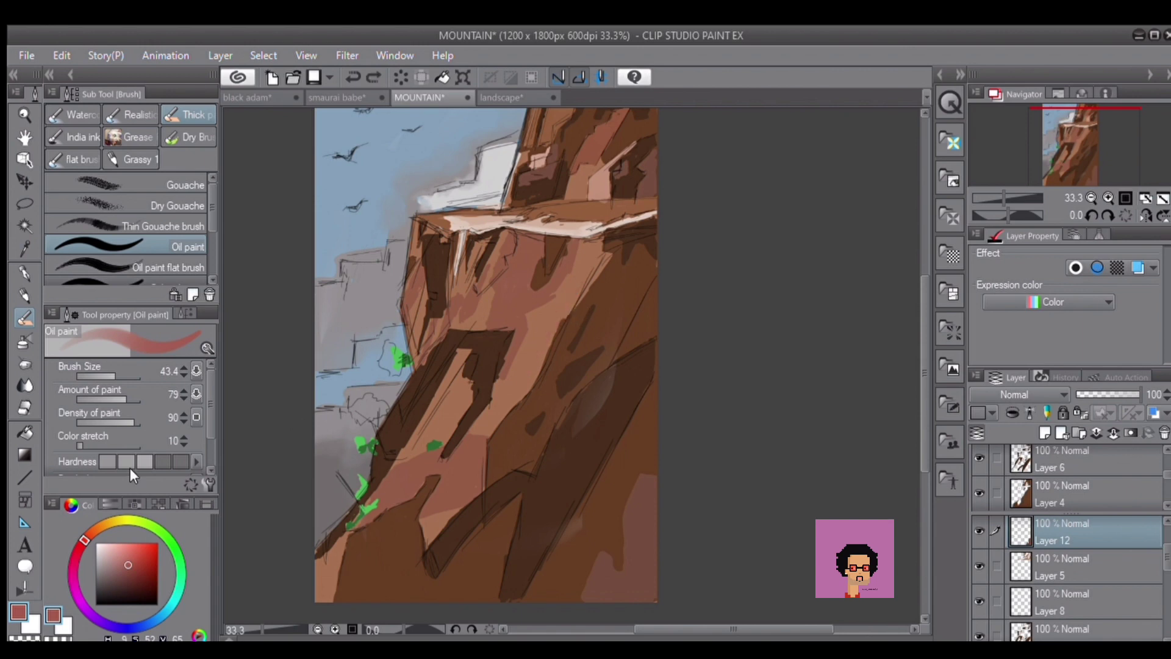
key(bracketright)
drag(558, 326, 517, 375)
key(ctrl+z)
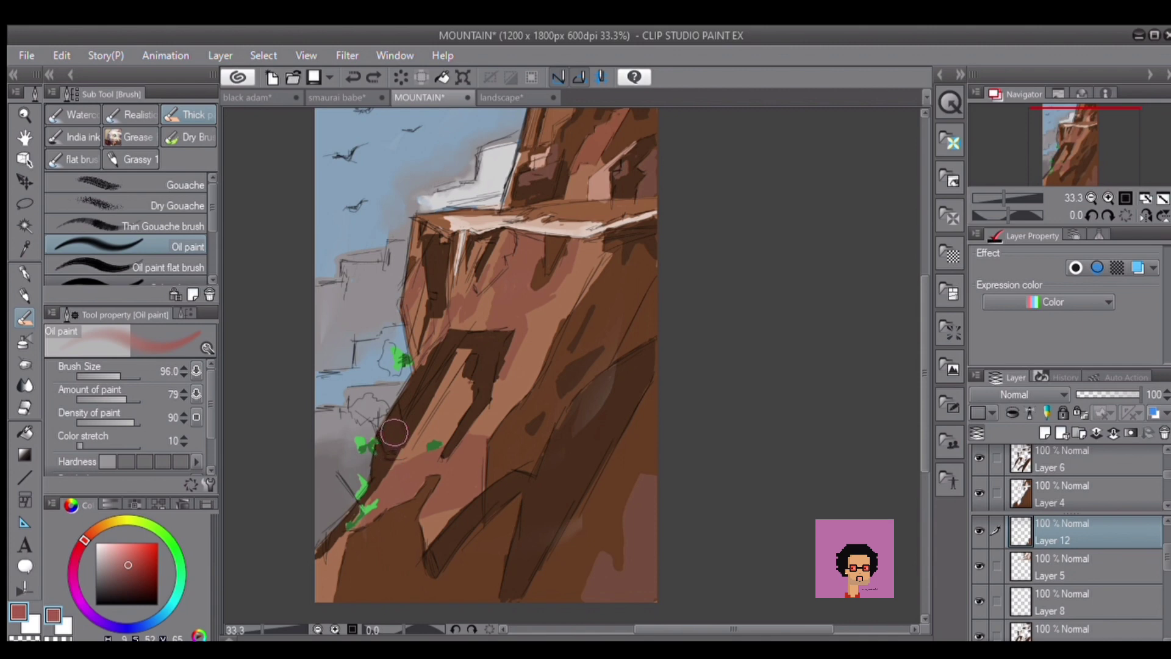
Set maximum brush hardness and mute the brown sampled from the lower slope to saturation 40, value 42, trying strokes in the cliff's lower left corner.
alt+click(340, 574)
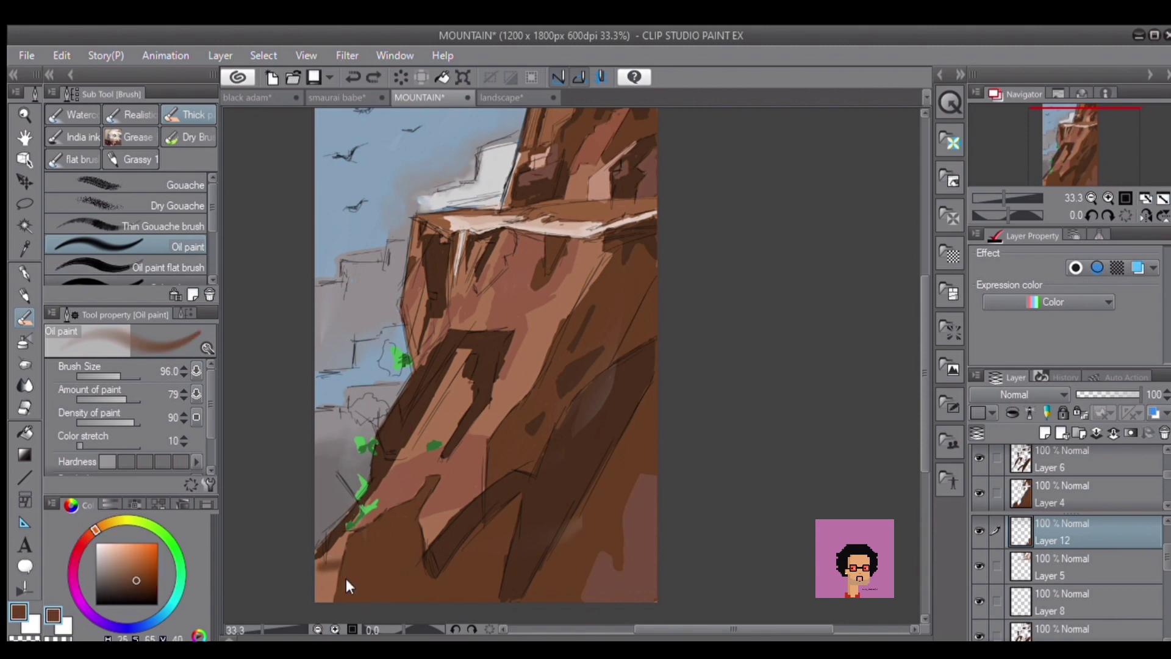
click(182, 462)
click(120, 579)
click(319, 560)
key(ctrl+z)
mouse_move(329, 577)
mouse_down()
mouse_move(347, 562)
mouse_move(340, 599)
mouse_up()
key(ctrl+z)
Paint a muted brown patch across the cliff's lower left base and add strokes down the shaded edge of the central slope.
drag(330, 578, 383, 562)
mouse_move(341, 518)
mouse_down()
mouse_move(351, 556)
mouse_move(410, 555)
mouse_move(411, 599)
mouse_move(356, 605)
mouse_move(394, 551)
mouse_move(407, 550)
mouse_move(421, 594)
mouse_up()
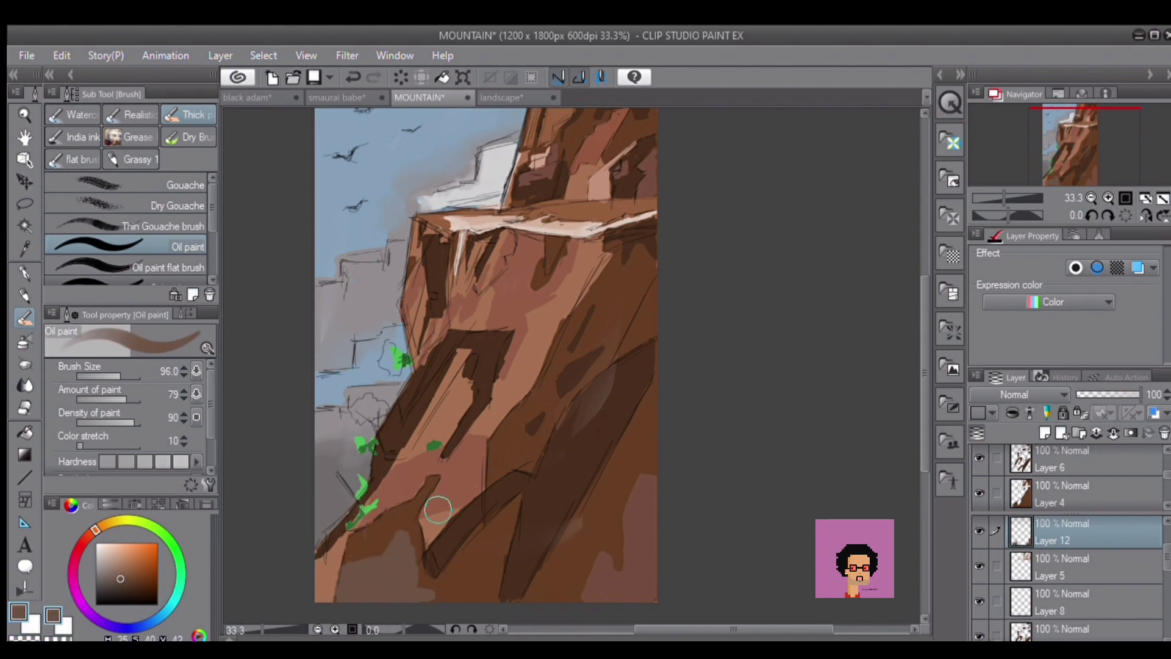
mouse_move(572, 298)
mouse_down()
mouse_move(546, 410)
mouse_move(506, 450)
mouse_up()
drag(546, 407, 523, 414)
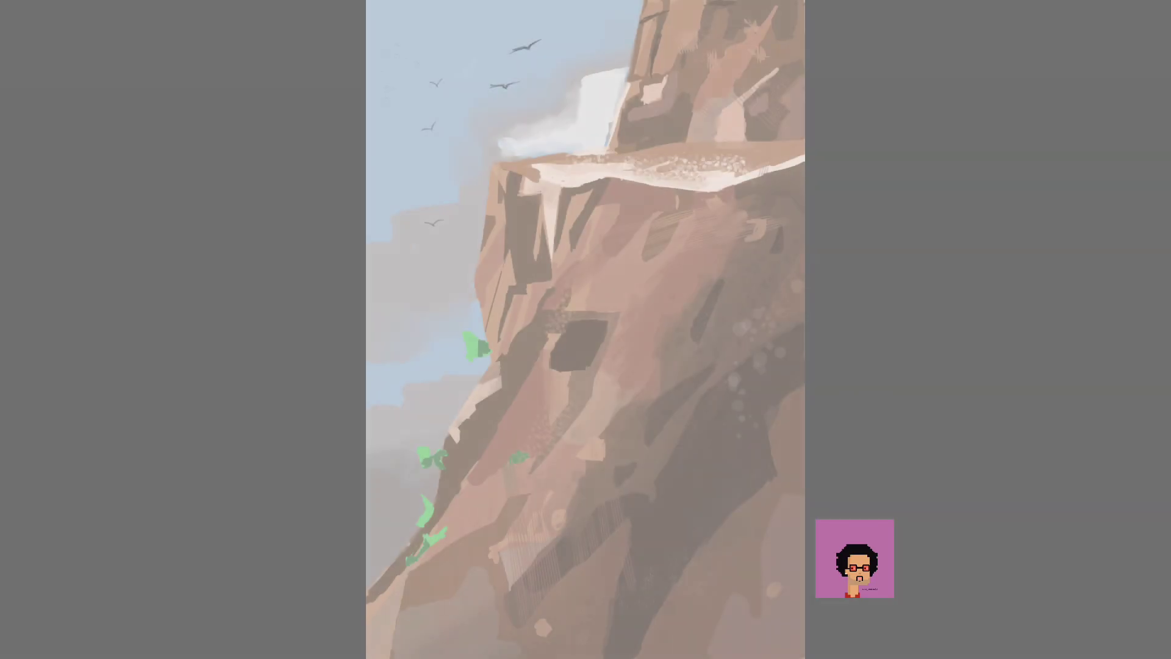